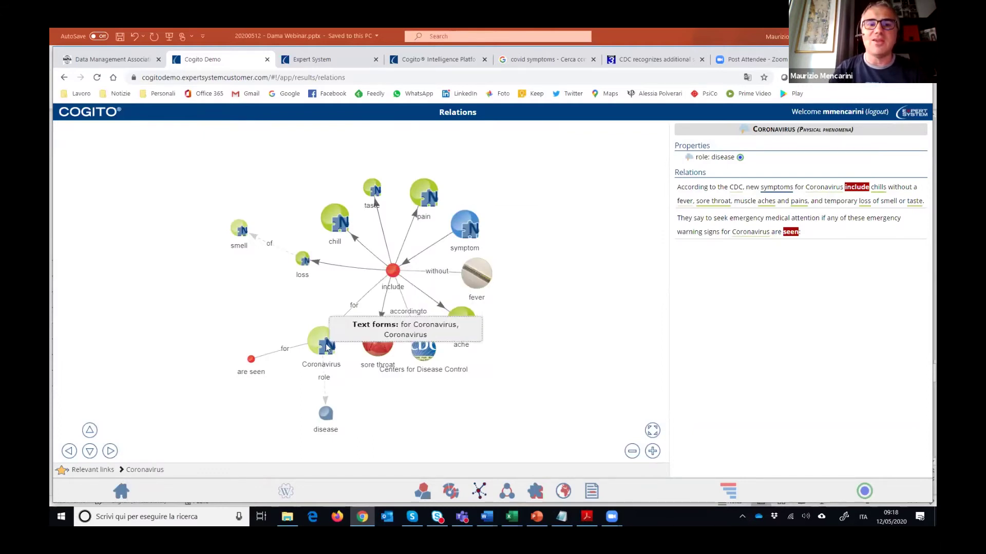
Step: Spread the nodes of the Coronavirus relations graph farther apart, including are seen, disease, taste, pain, fever, ache, Centers for Disease Control and sore throat
left_click_drag(327, 350, 307, 338)
left_click_drag(252, 359, 219, 358)
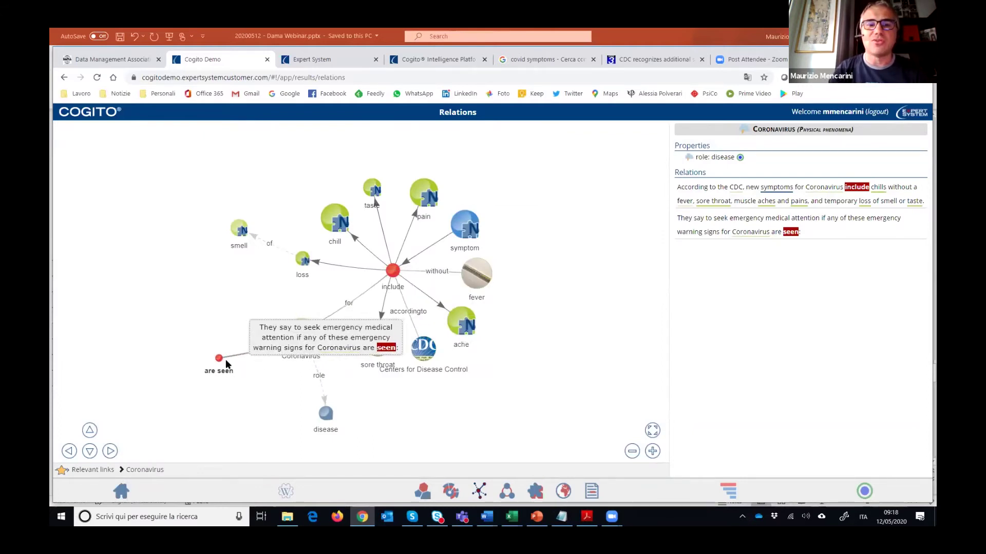
left_click_drag(326, 420, 286, 417)
mouse_move(391, 272)
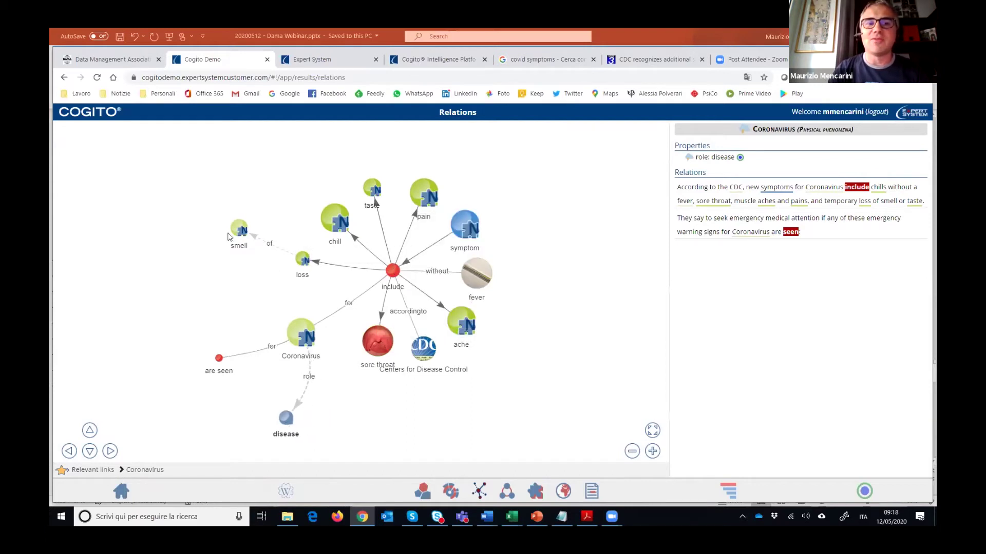
left_click_drag(373, 189, 373, 167)
left_click_drag(425, 194, 432, 188)
mouse_move(480, 284)
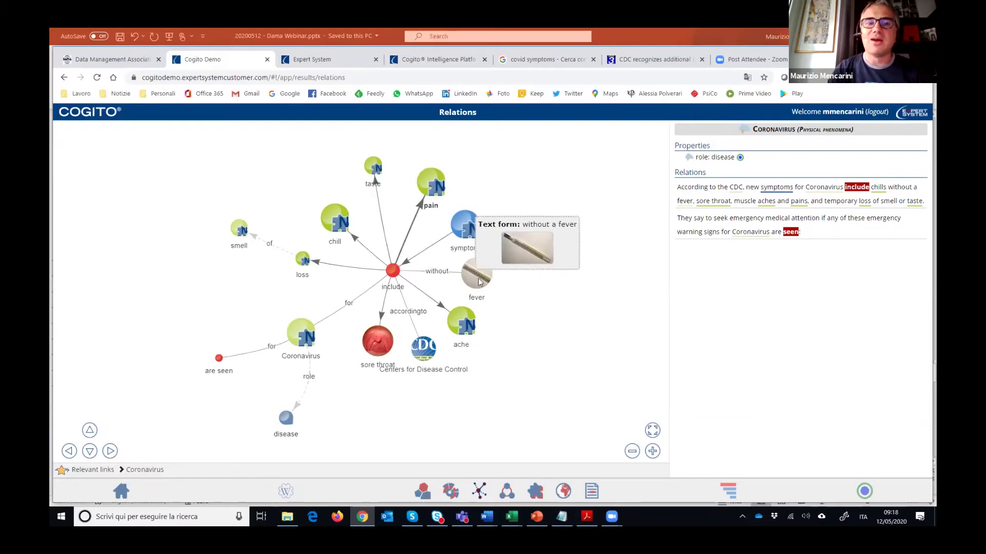
left_click_drag(480, 284, 538, 284)
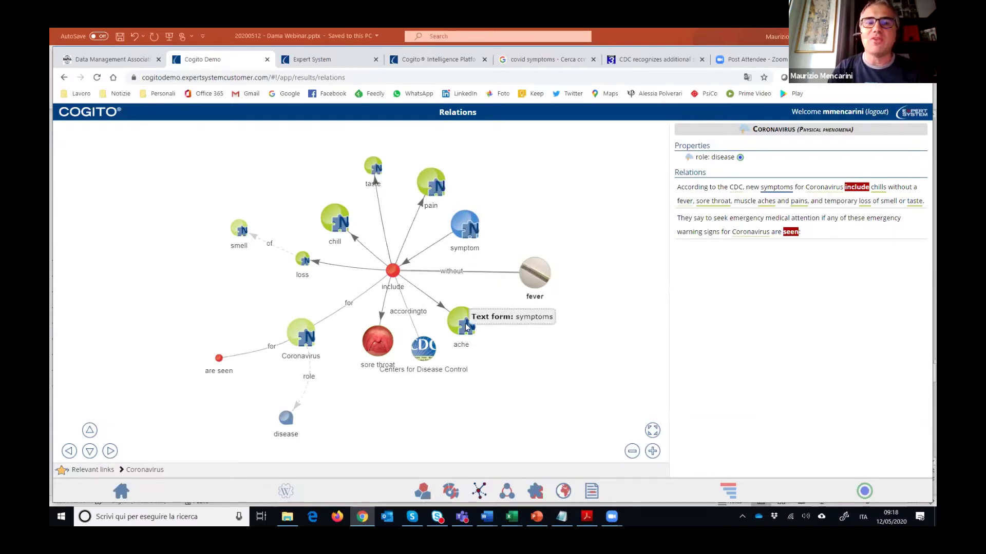
left_click_drag(423, 349, 451, 393)
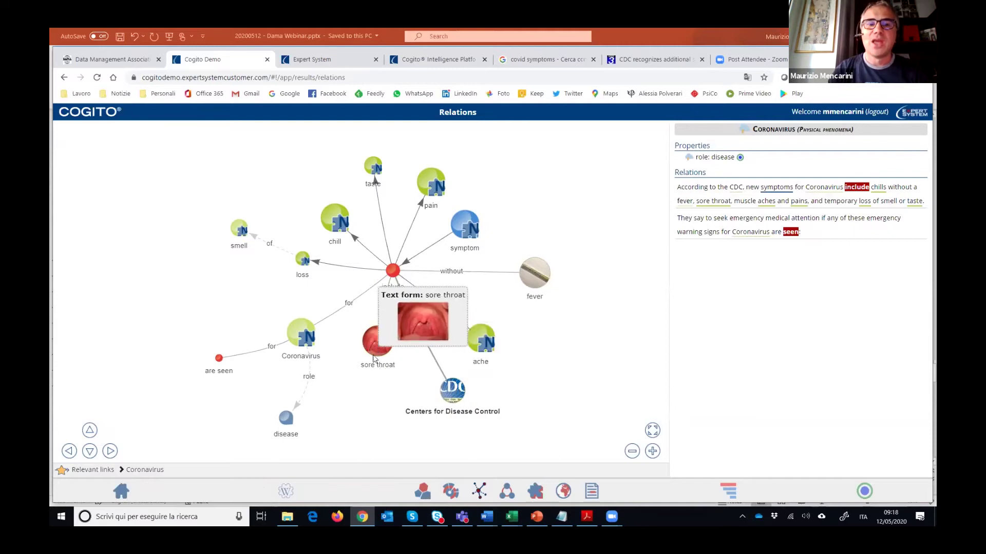
left_click_drag(363, 346, 354, 375)
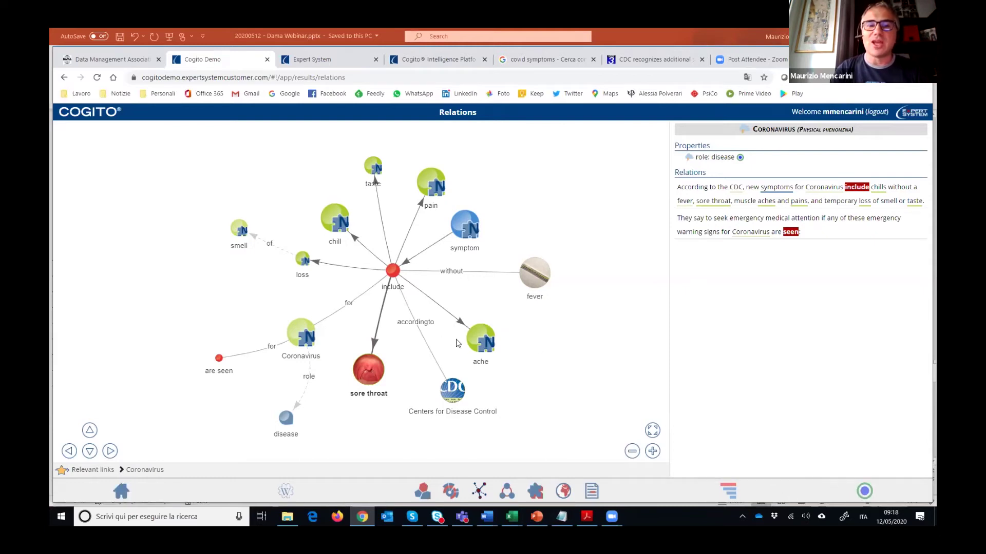
Step: Open the analyzed article's text view and inspect the description of the word "cough" in the first sentence
left_click(591, 491)
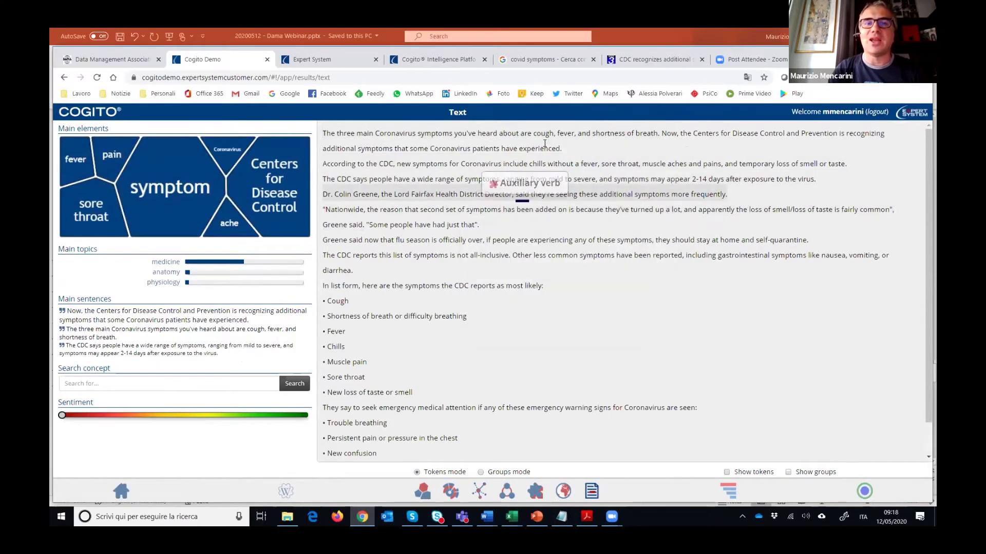
mouse_move(548, 138)
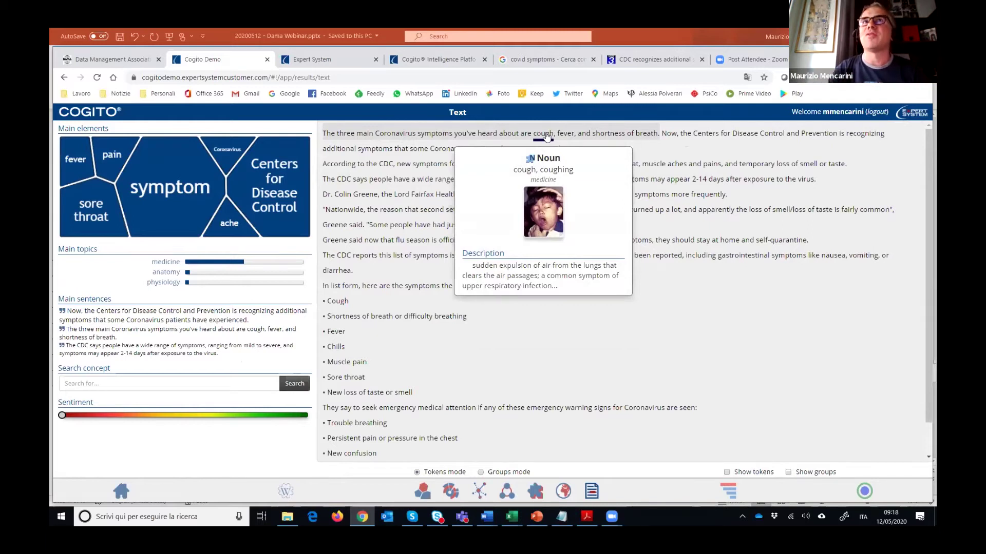
left_click(548, 135)
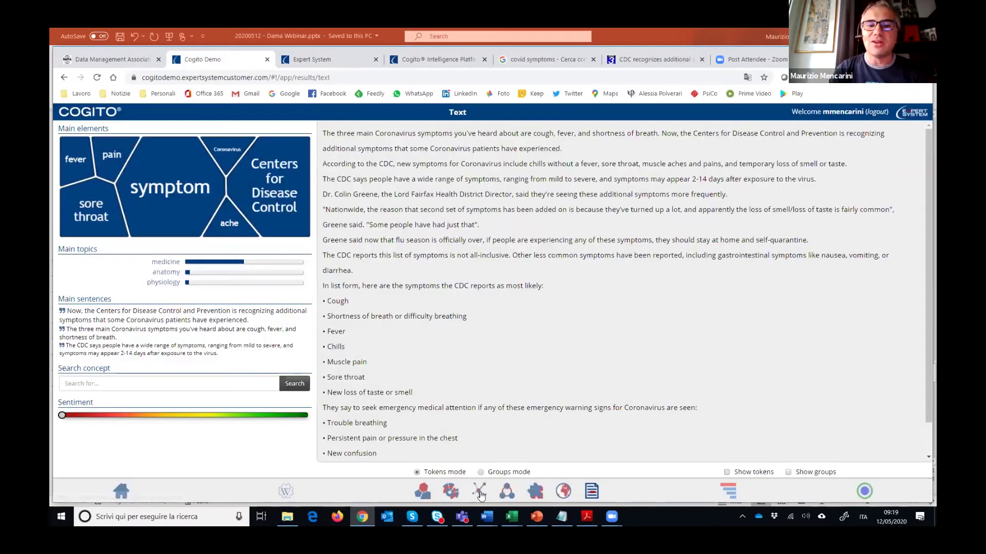
Step: Return to the full relations graph and focus it on the Coronavirus concept
left_click(480, 490)
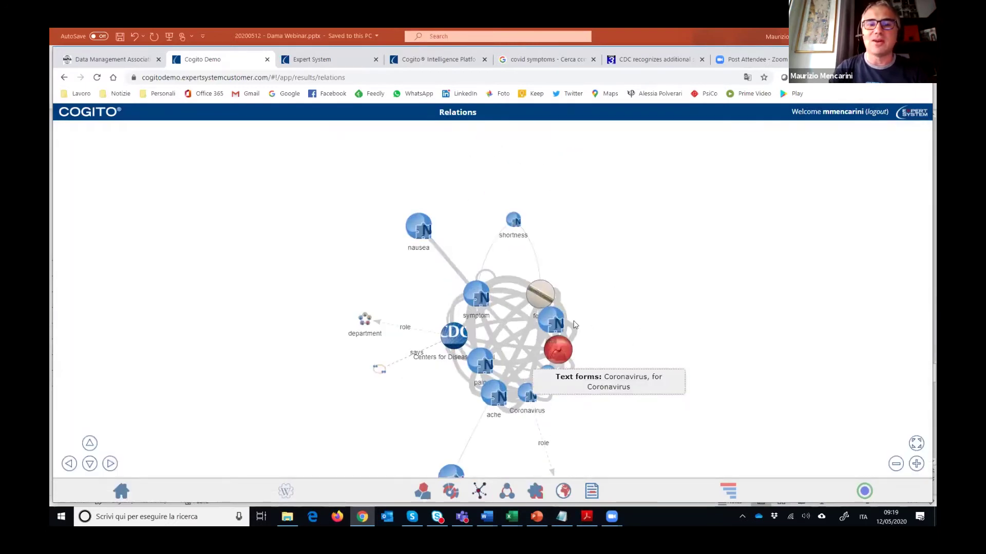
left_click(533, 398)
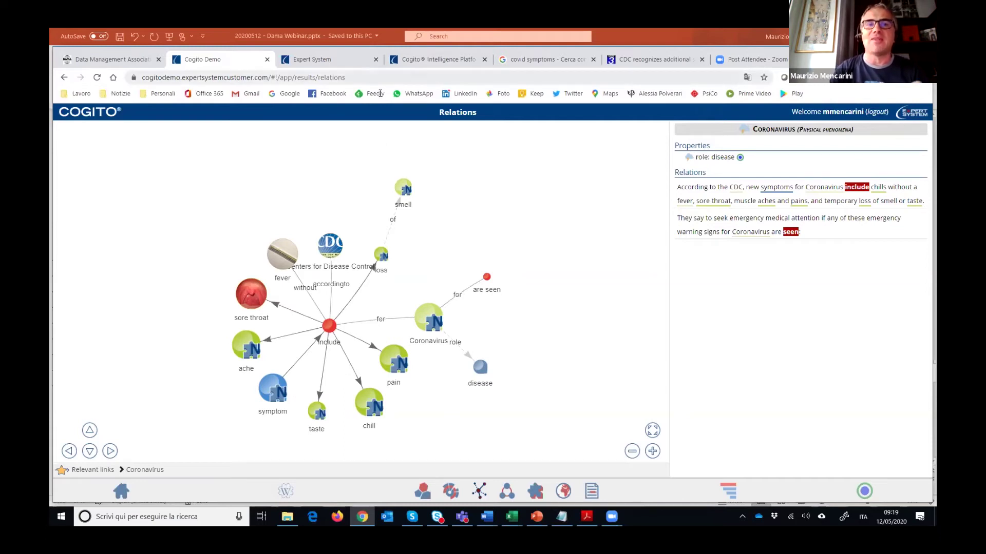
Step: Switch to the Expert System Life Sciences analyzer, paste the copied coronavirus symptoms article as plain text and analyze it
left_click(339, 67)
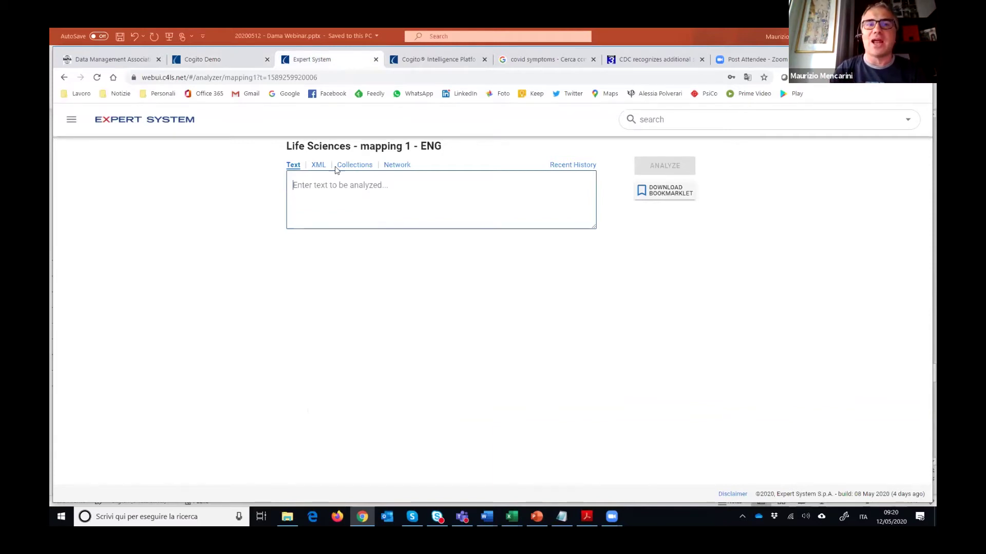
right_click(335, 186)
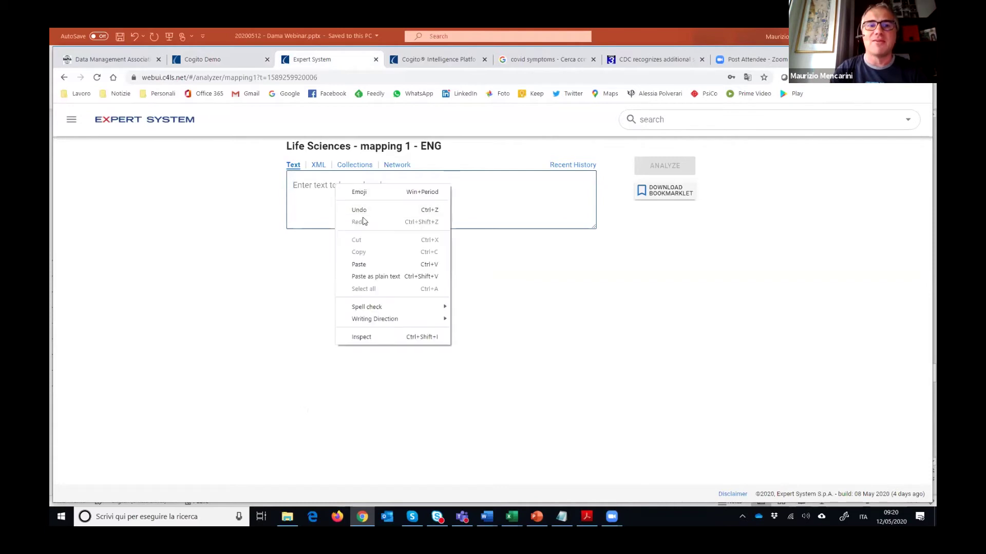
left_click(385, 276)
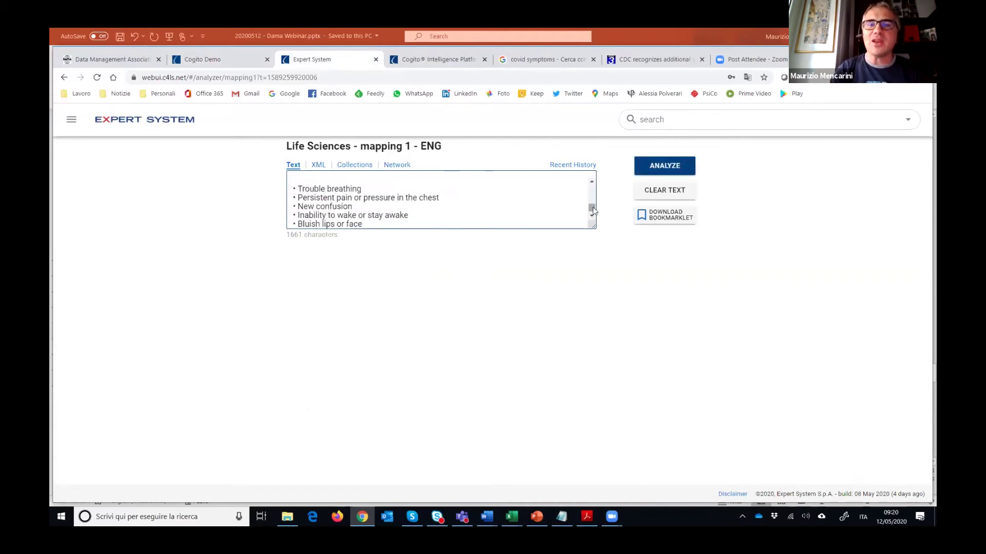
left_click_drag(593, 209, 592, 186)
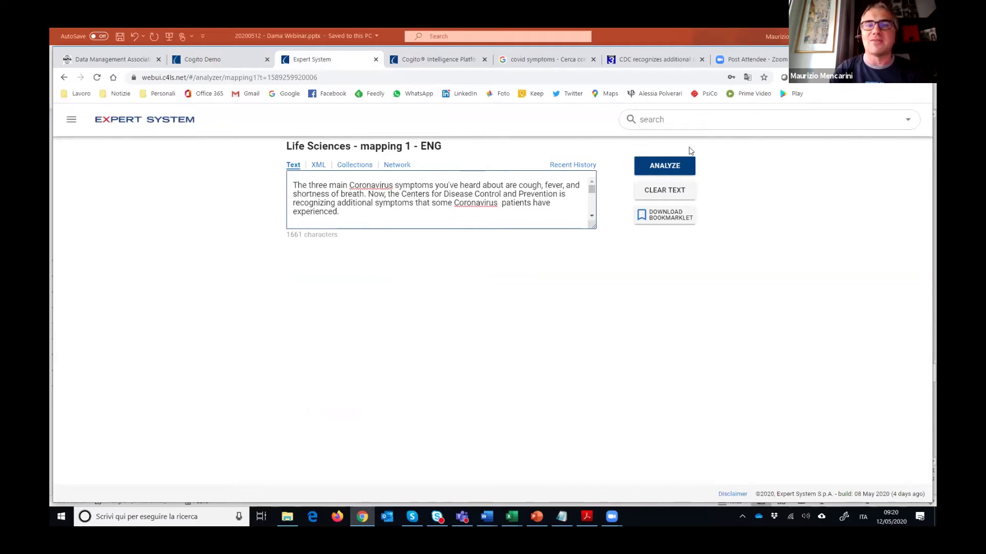
left_click(676, 165)
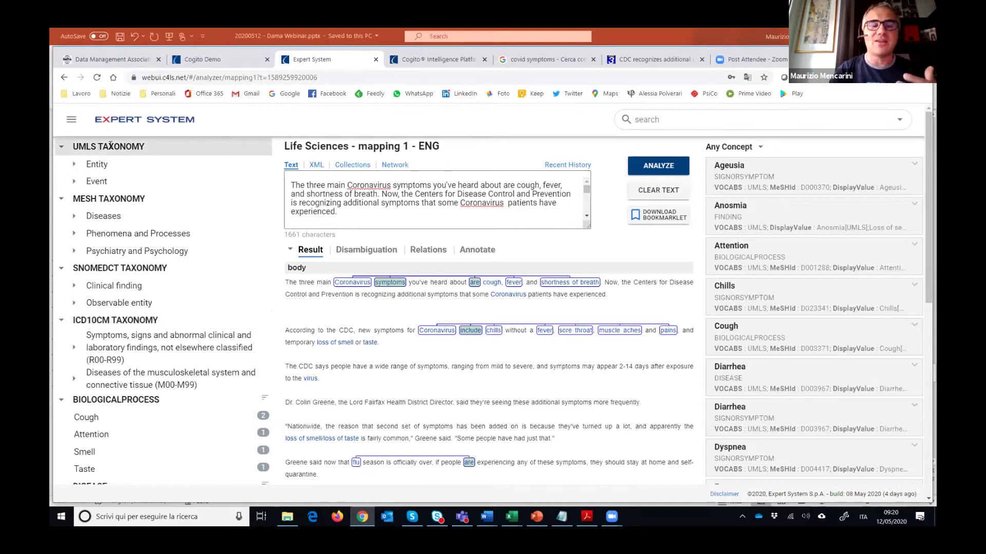
Step: Expand Observable entity in the SNOMEDCT taxonomy and Diseases in the MESH taxonomy, and examine the categories matched in the text
left_click(87, 303)
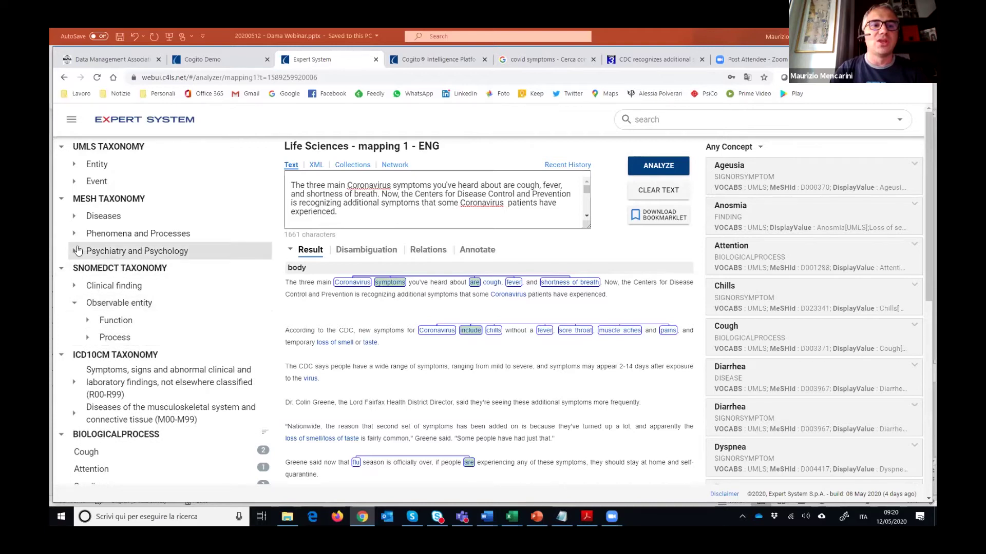
left_click(74, 216)
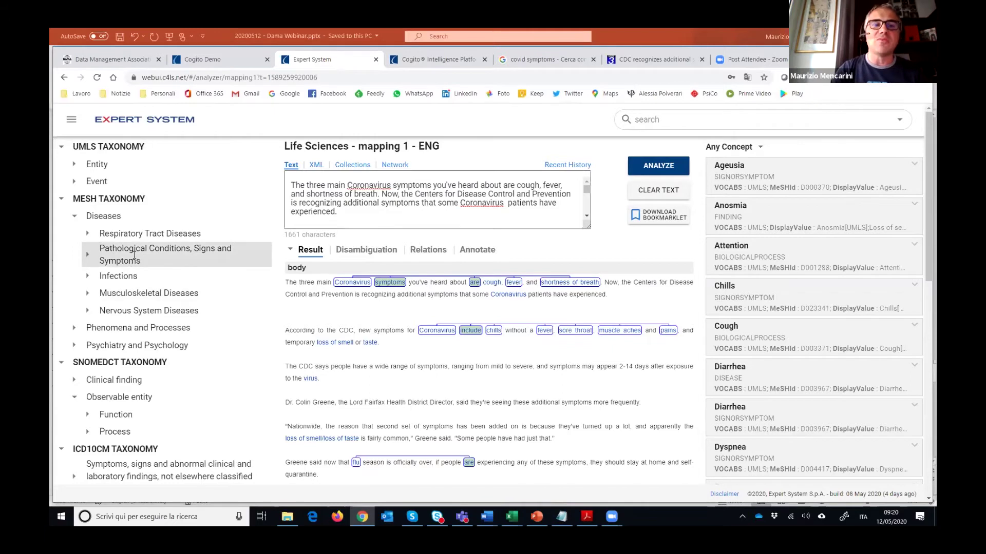
scroll(136, 259, "down", 3)
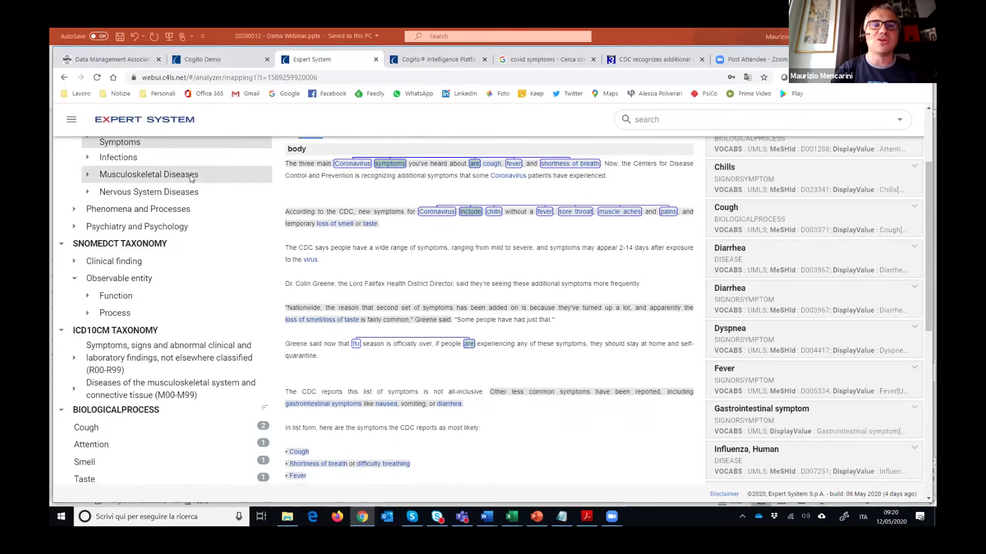
mouse_move(322, 406)
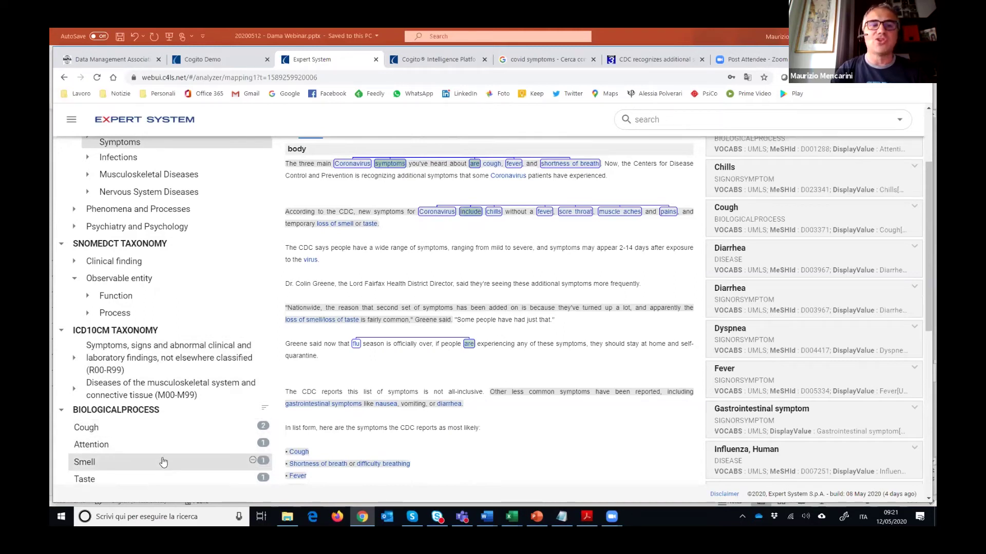
Step: Go back to the first sentence of the analysis result and inspect the details of its tagged concepts, such as "shortness of breath"
scroll(162, 460, "up", 1)
scroll(358, 261, "up", 3)
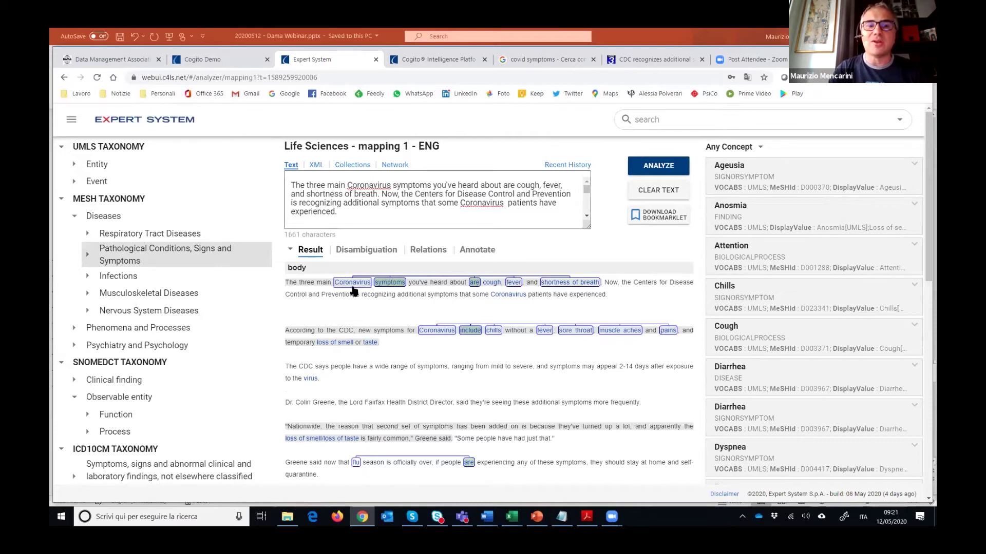
left_click(381, 283)
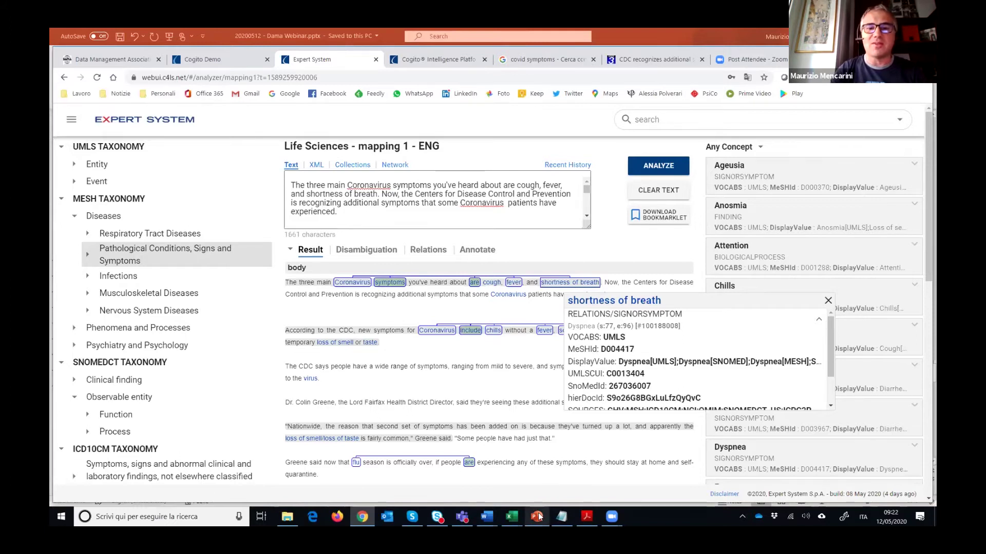
Step: Switch to the PowerPoint webinar presentation and show slide 13, "MIP: The Process"
key("alt+Tab")
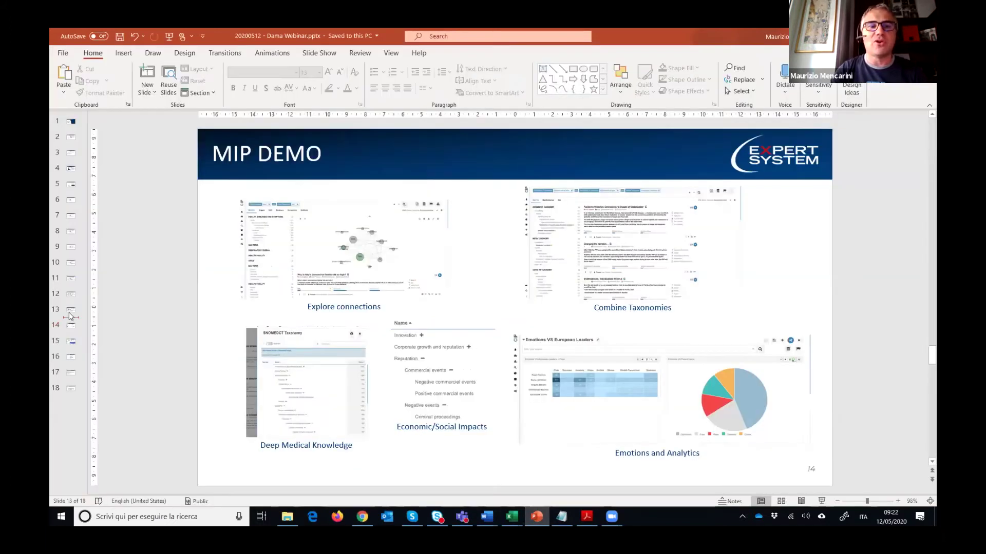
left_click(71, 310)
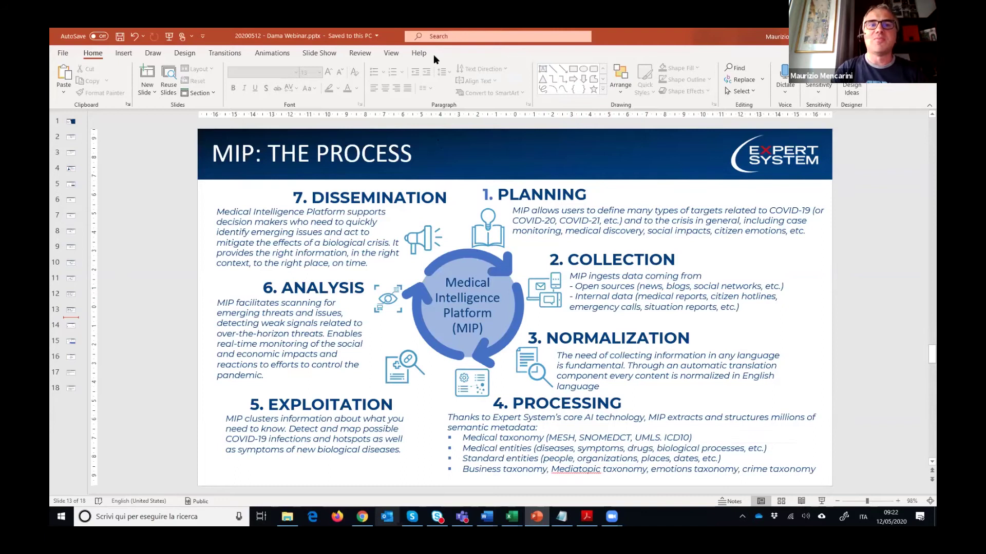
Step: Switch to the Cogito Intelligence Platform in the browser and resume the expired session with the prefilled account password
key("alt+Tab")
key("ctrl+Tab")
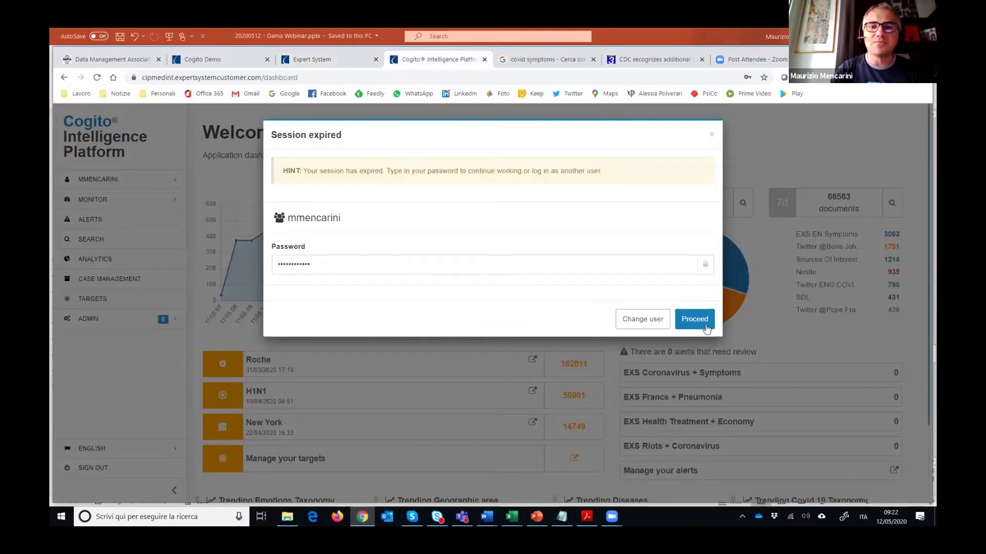
key("Return")
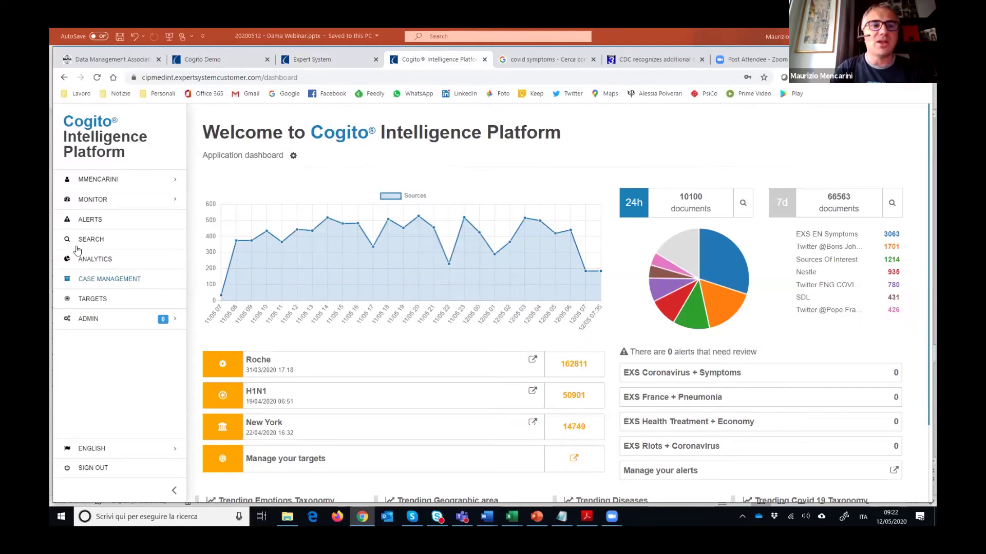
Step: Open the platform's document search and look through the available sources in Source selection, leaving the selection as is
left_click(81, 245)
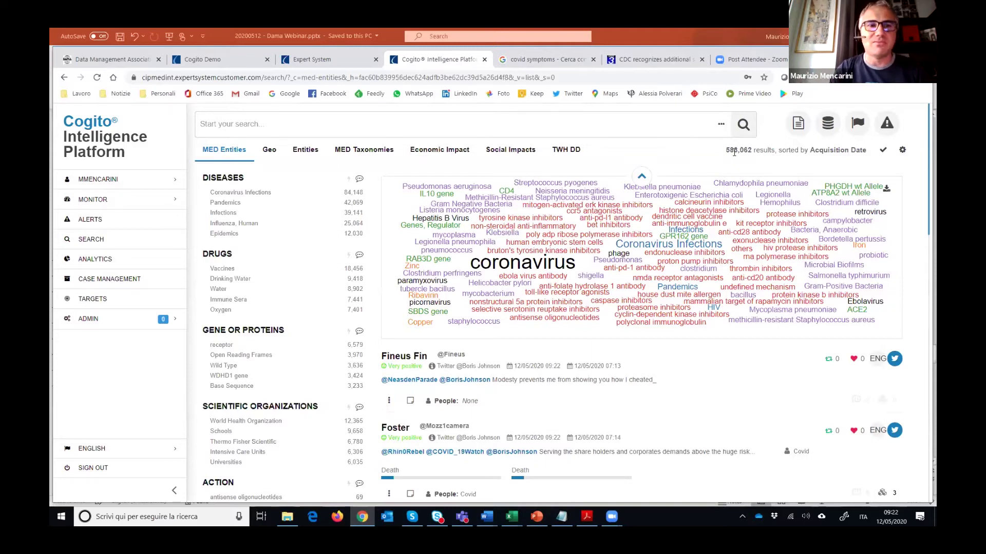
left_click(827, 124)
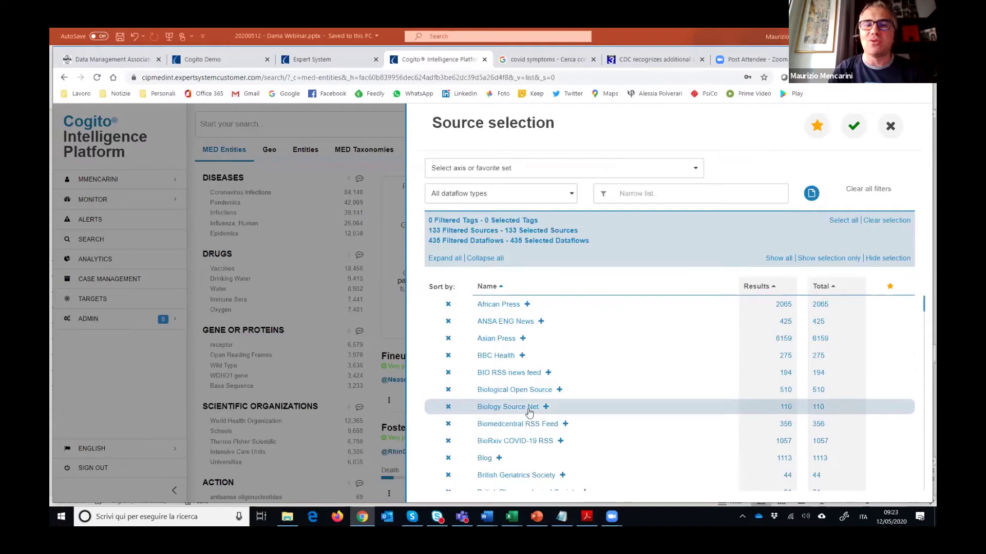
scroll(533, 416, "down", 3)
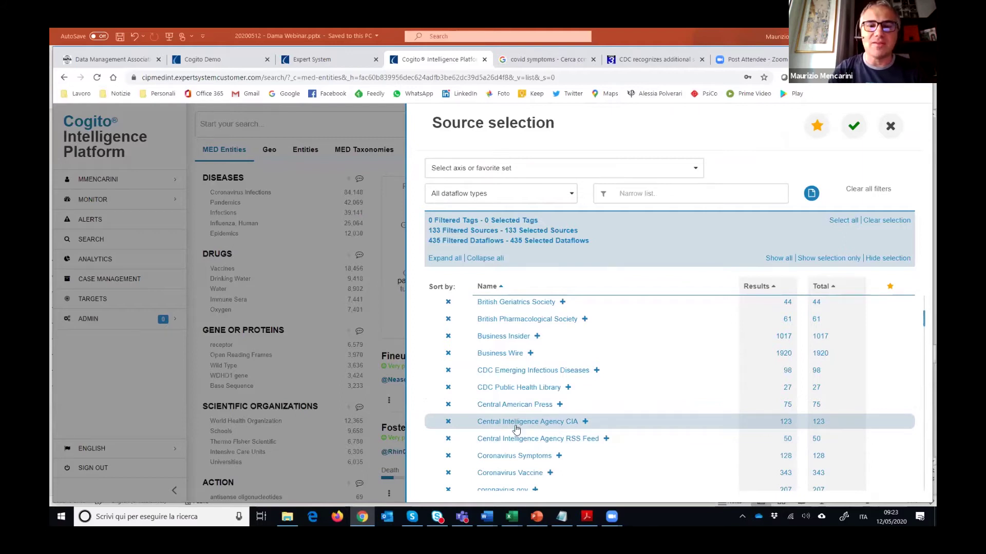
scroll(517, 429, "down", 5)
scroll(520, 427, "down", 10)
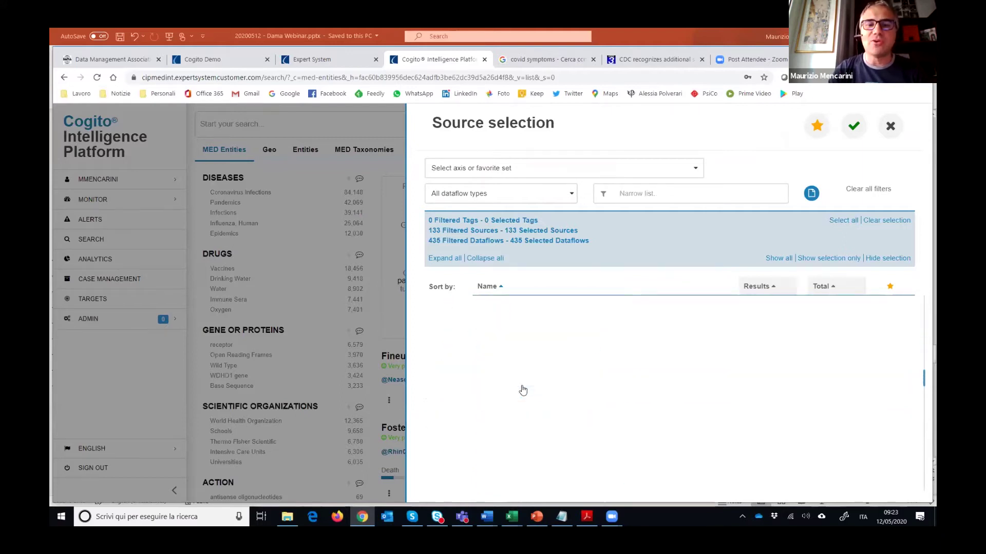
scroll(534, 421, "down", 10)
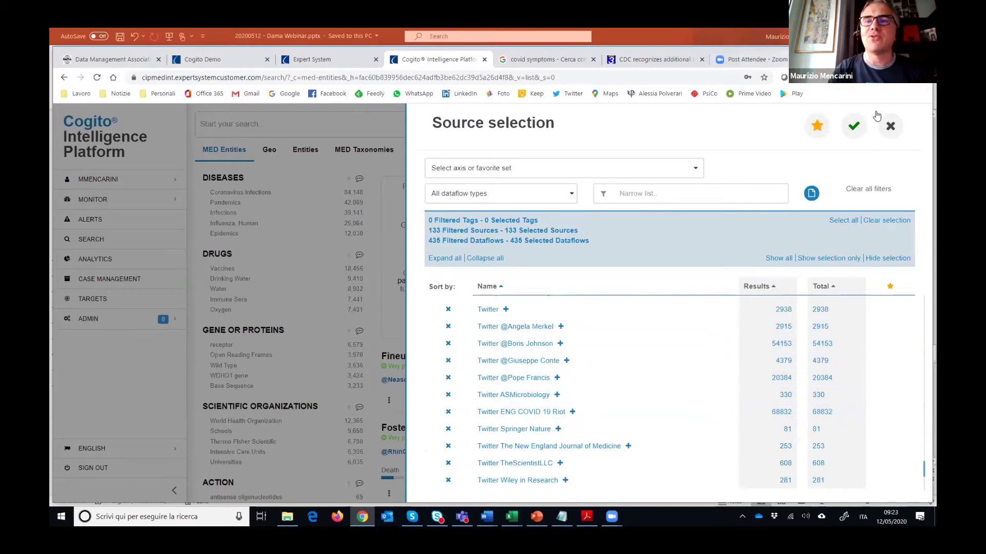
left_click(891, 127)
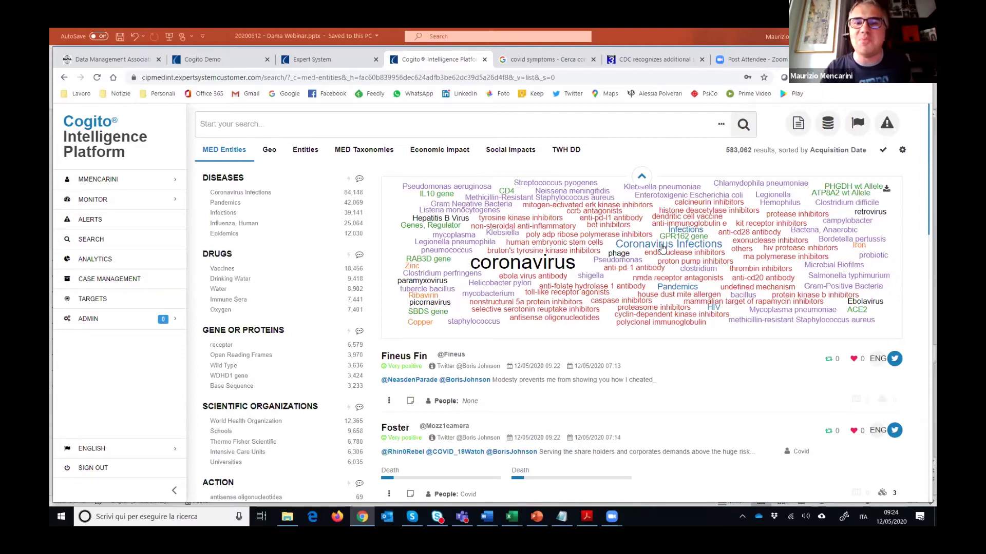
Step: Filter the documents to the disease Coronavirus Infections and to Australia in the Geo Taxonomy
left_click(662, 248)
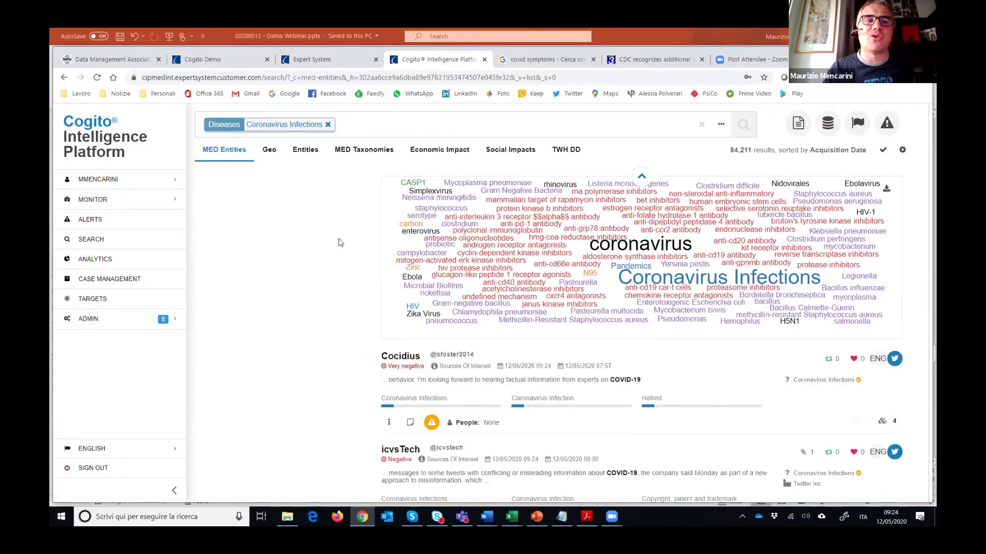
left_click(269, 150)
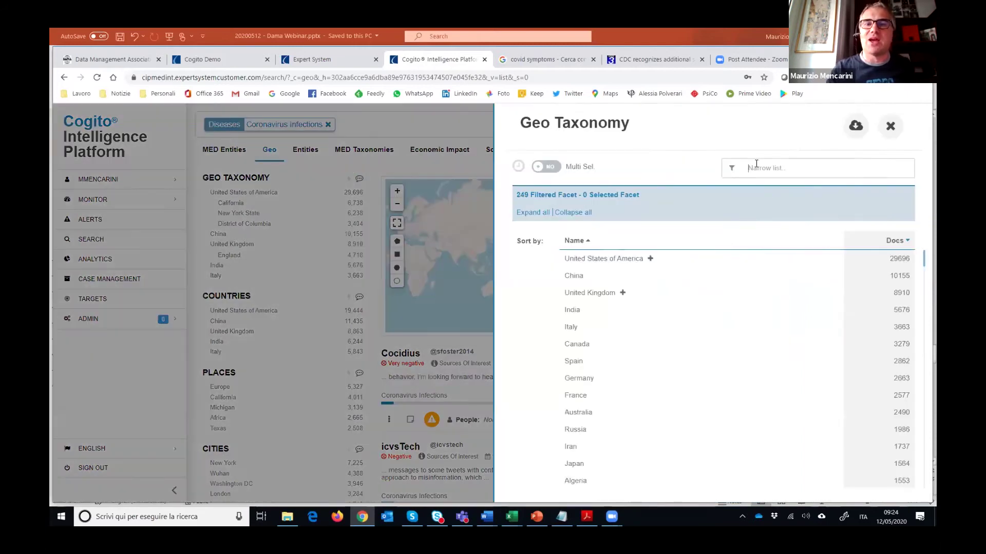
left_click(756, 165)
type("austra")
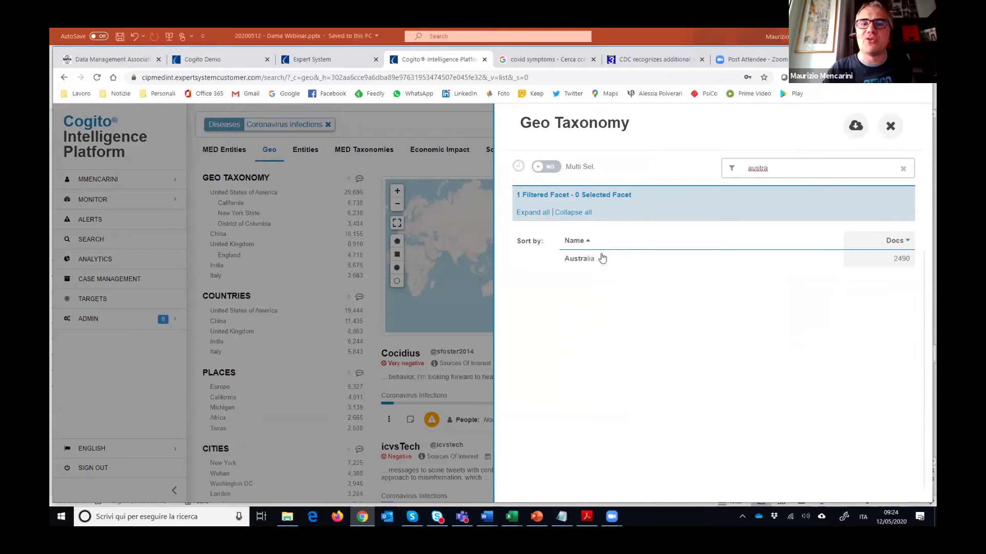
left_click(579, 259)
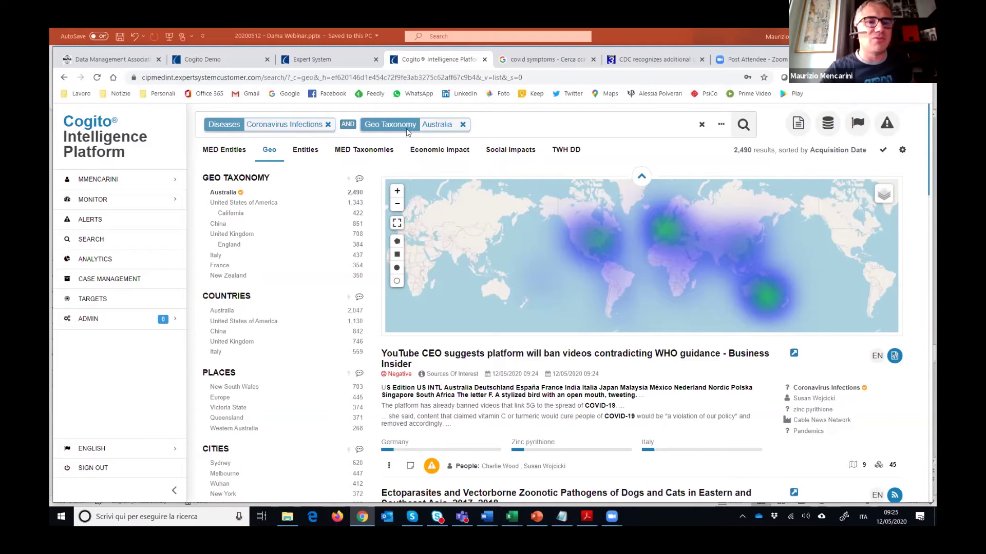
Step: Narrow the results to Symptoms and Fever in the Covid 19 Taxonomy and browse the matching documents
left_click(352, 149)
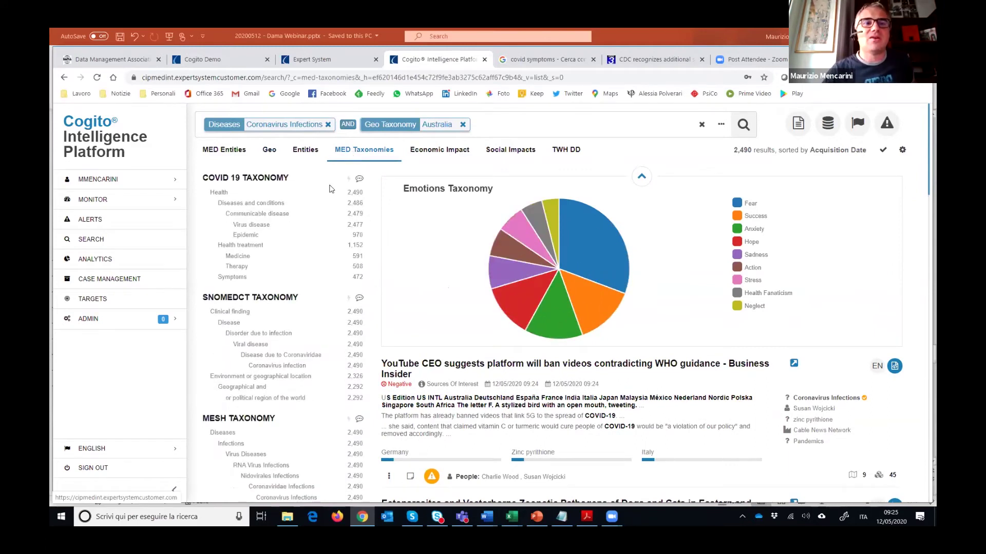
left_click(236, 277)
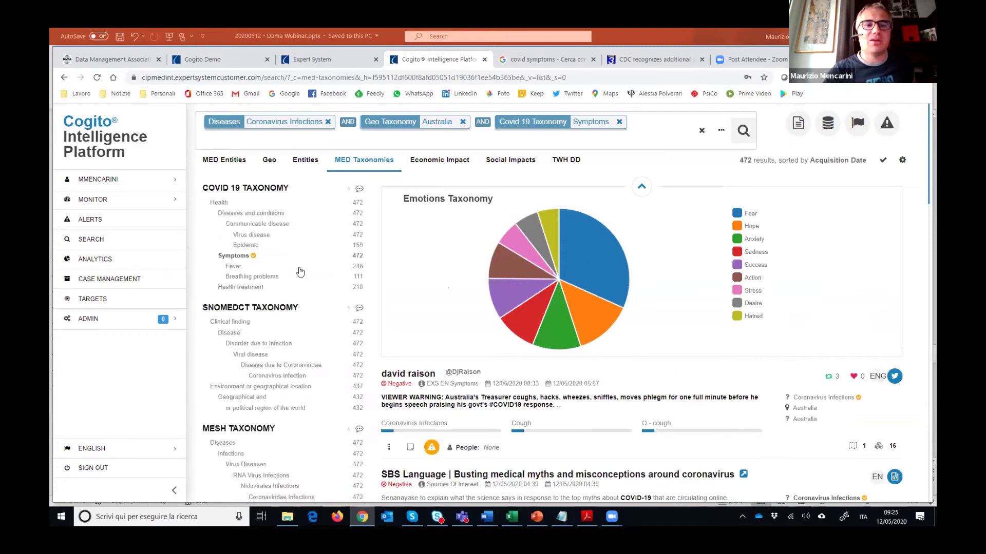
left_click(234, 269)
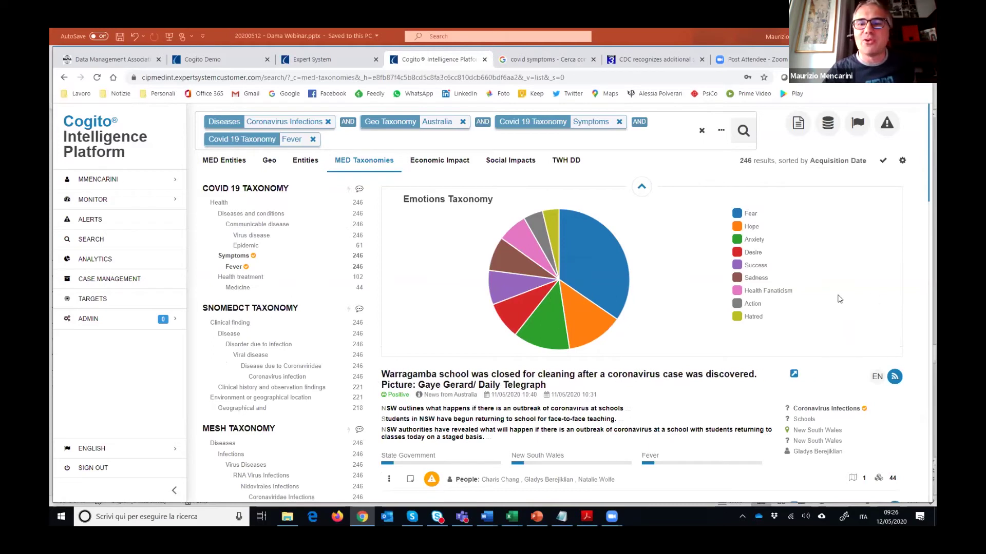
scroll(728, 288, "down", 10)
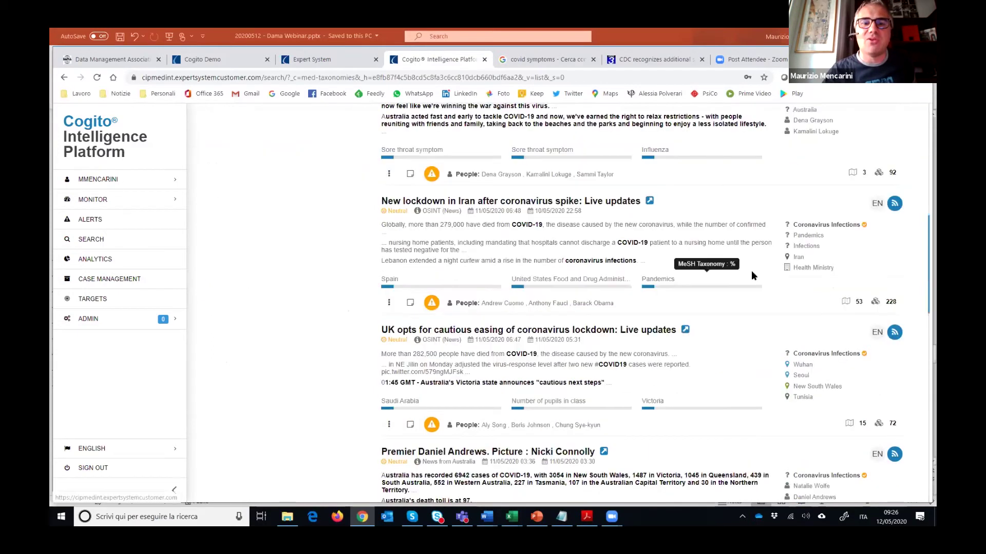
scroll(747, 263, "down", 10)
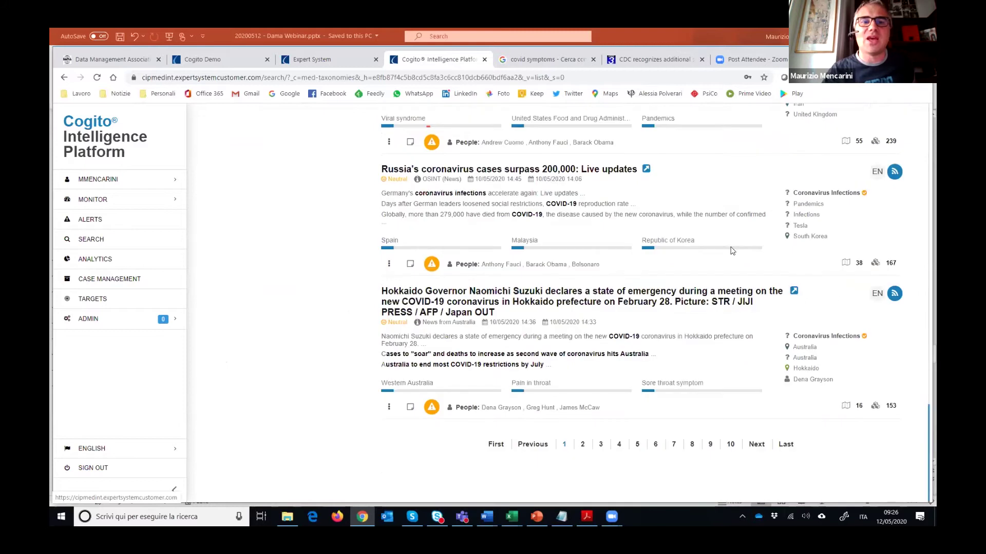
scroll(231, 281, "up", 20)
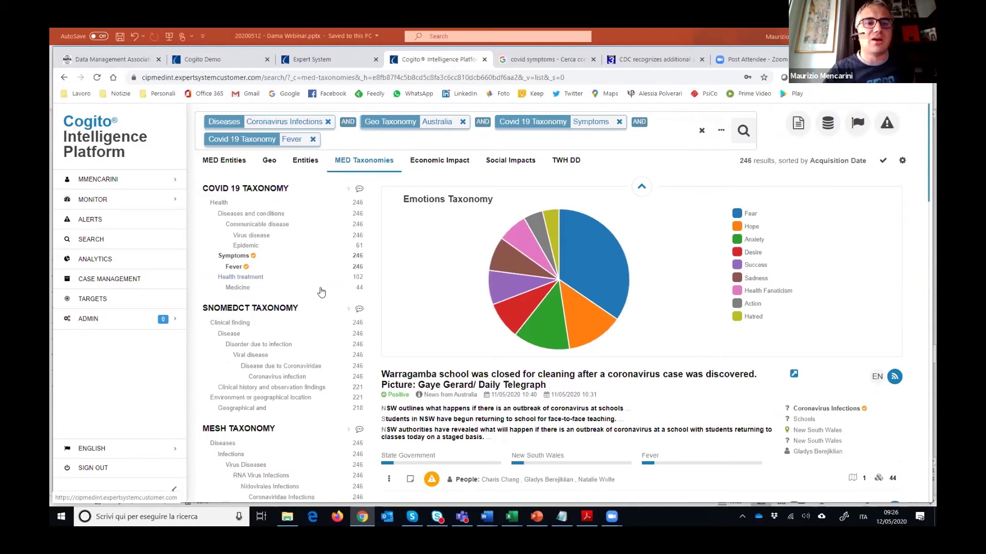
Step: Search the full Covid 19 Taxonomy list for "cough", clear the search and close the list without selecting anything
left_click(360, 190)
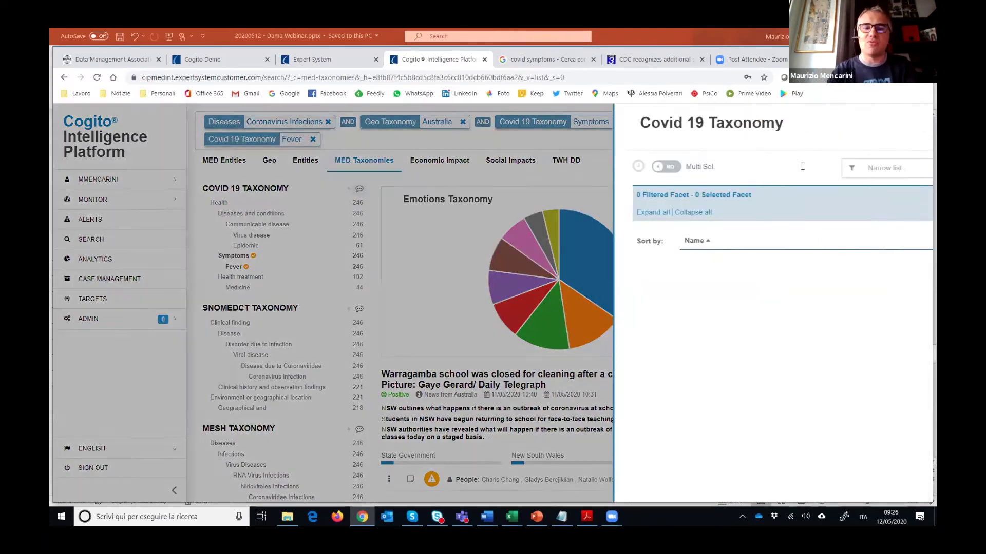
type("cough")
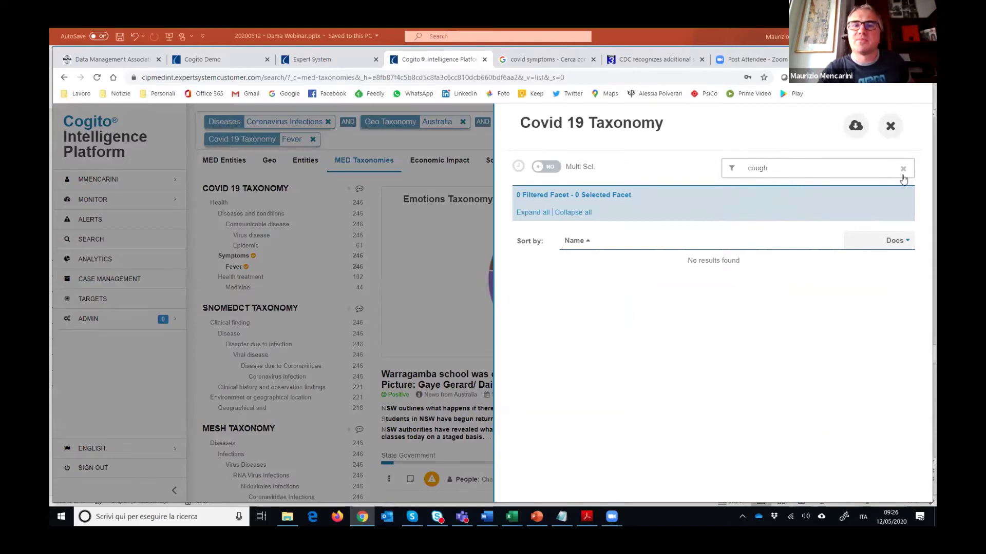
left_click(902, 167)
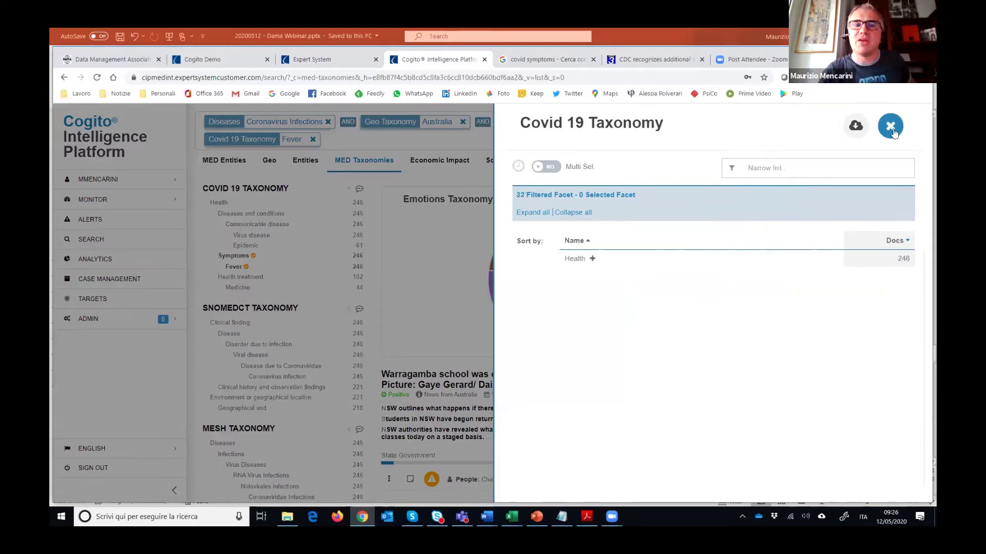
left_click(890, 127)
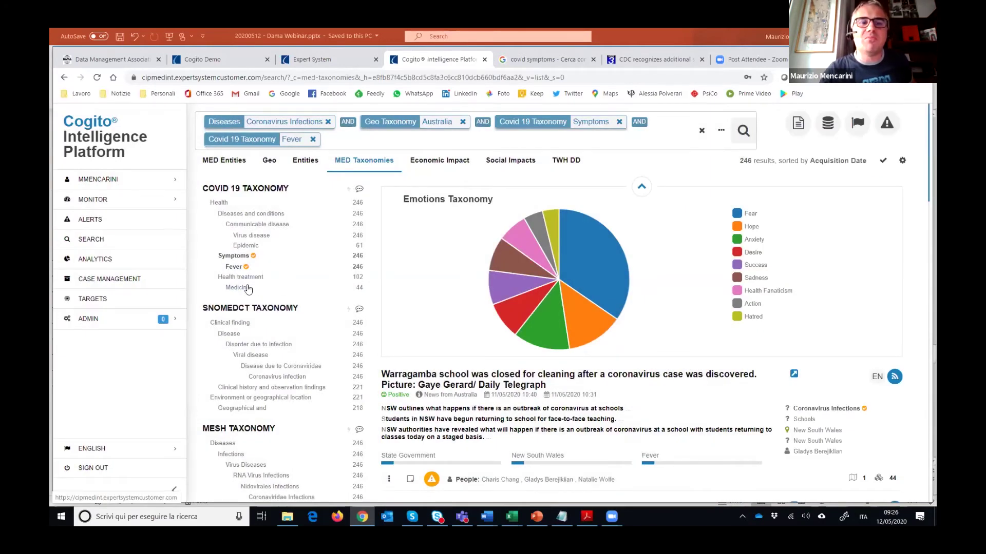
Step: Add the Medicine filter from the Covid 19 Taxonomy and open the article on two deadly coronavirus clusters in NSW aged care homes
left_click(246, 288)
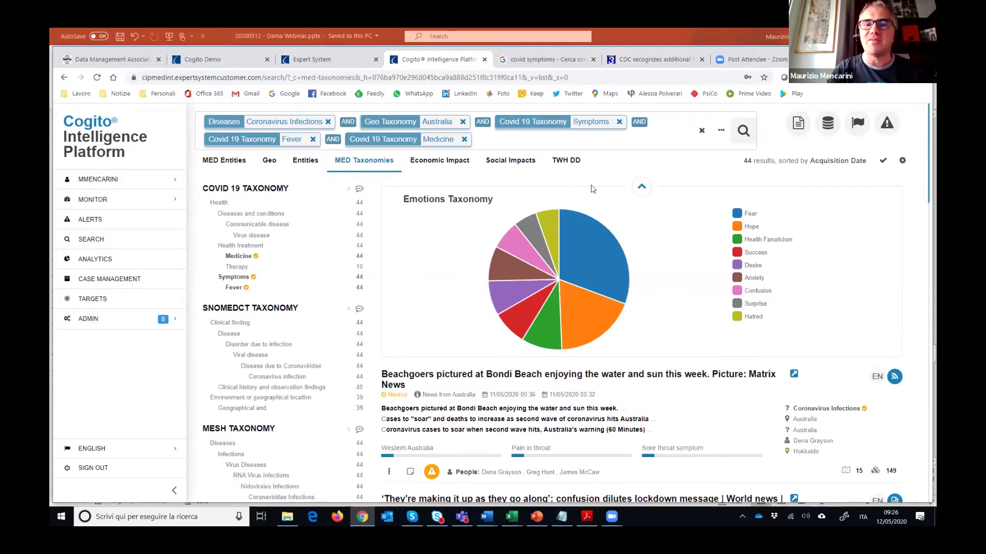
scroll(534, 268, "down", 4)
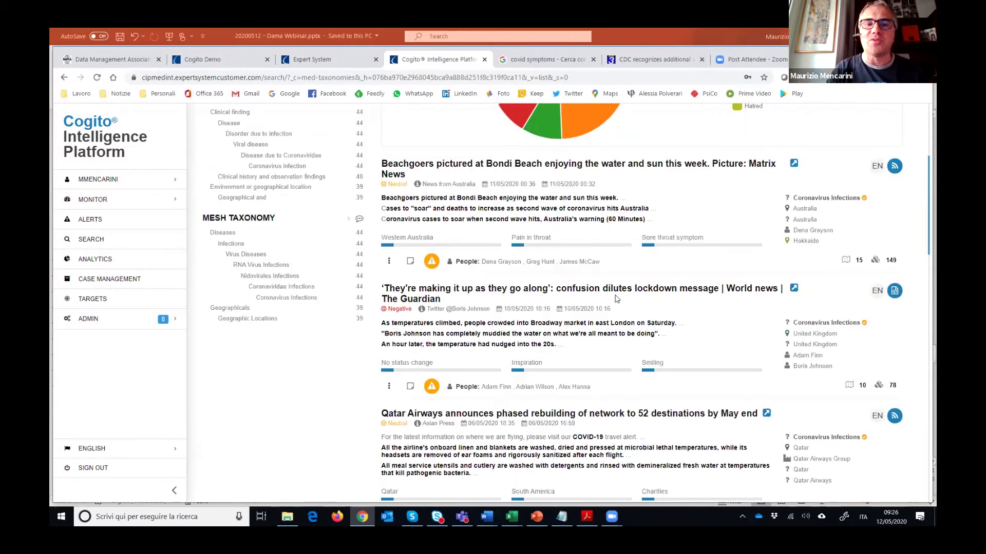
scroll(619, 301, "down", 5)
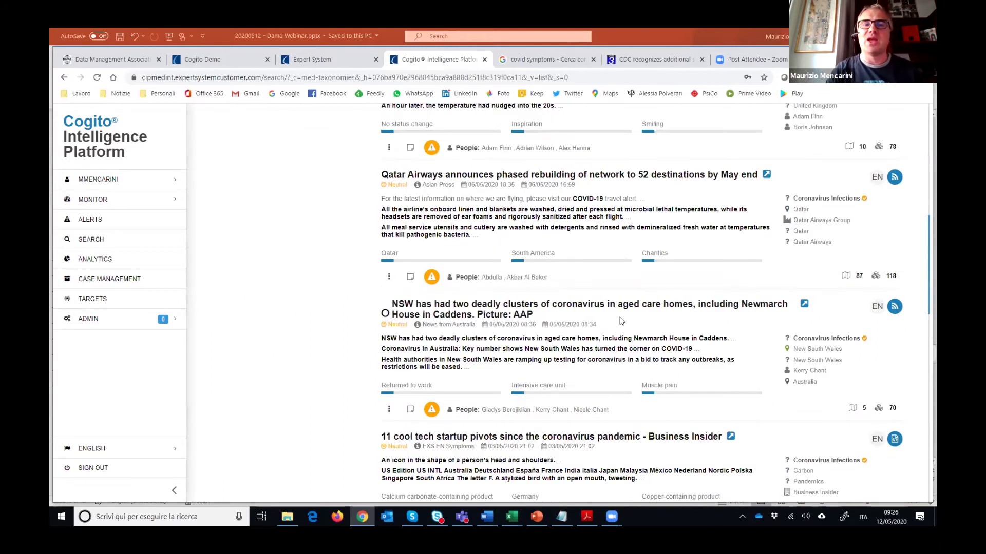
left_click(534, 307)
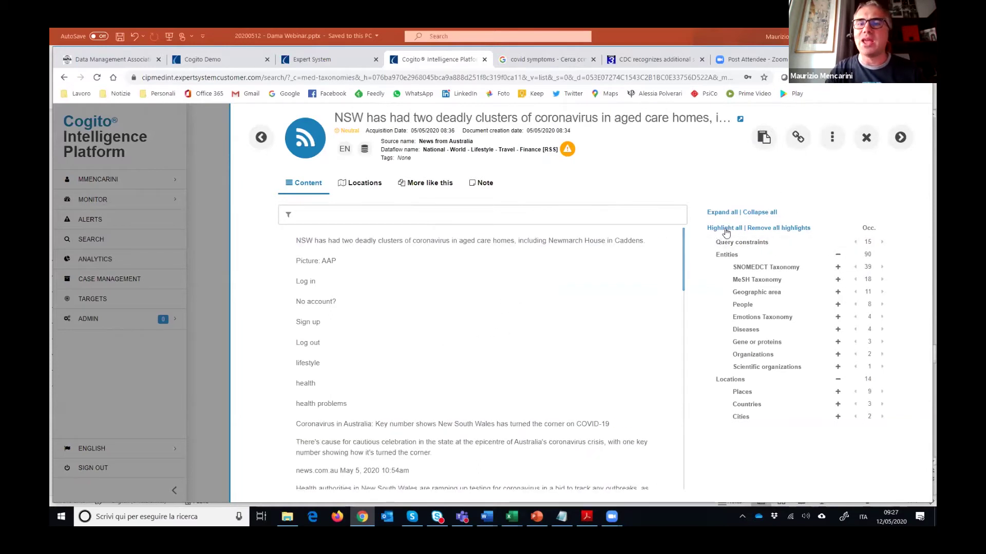
Step: Highlight all tagged query constraints, entities and locations in the NSW article and read through its text
left_click(758, 282)
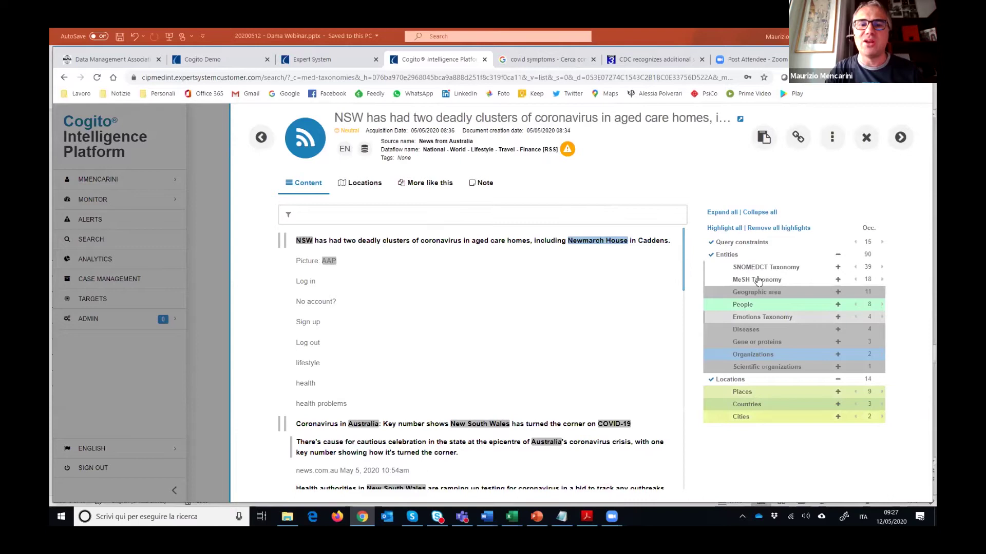
scroll(593, 280, "down", 4)
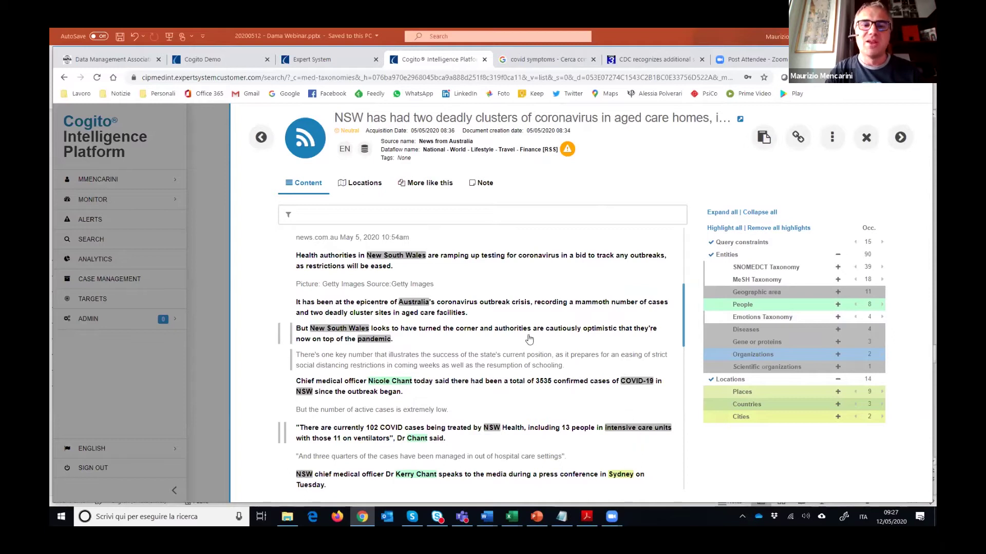
scroll(523, 345, "down", 5)
scroll(401, 404, "up", 10)
scroll(414, 365, "down", 5)
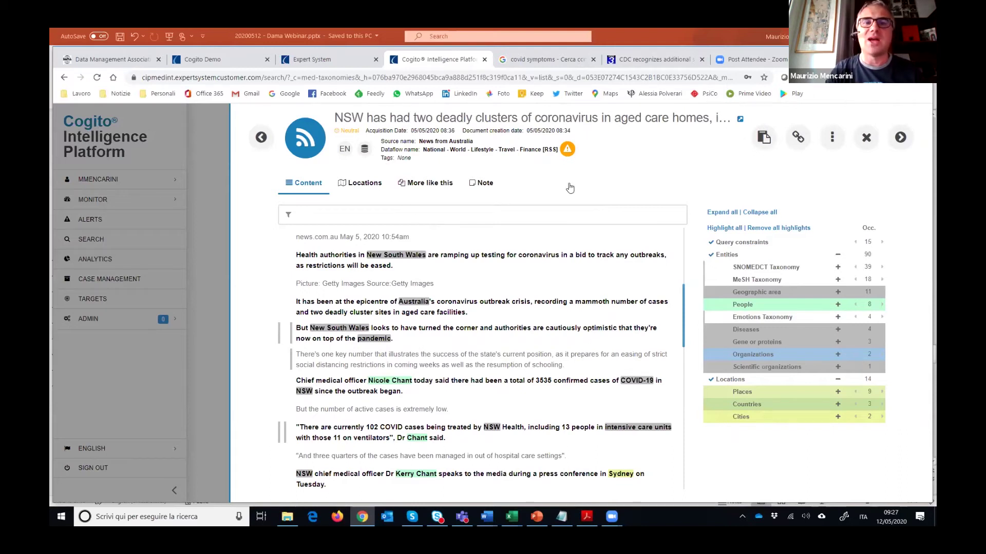
Step: View the NSW article's original page on news.com.au, then close both that page and the document view
left_click(741, 122)
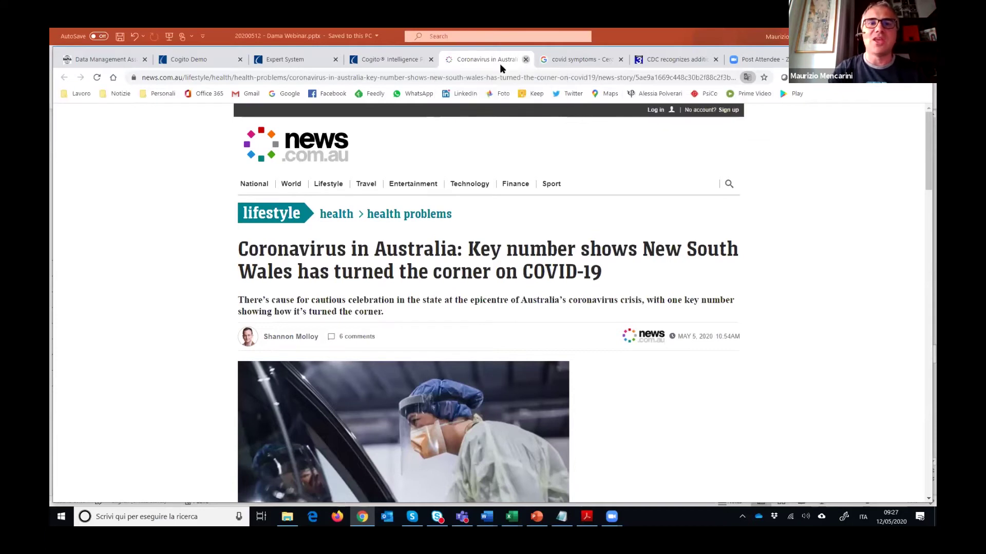
left_click(527, 61)
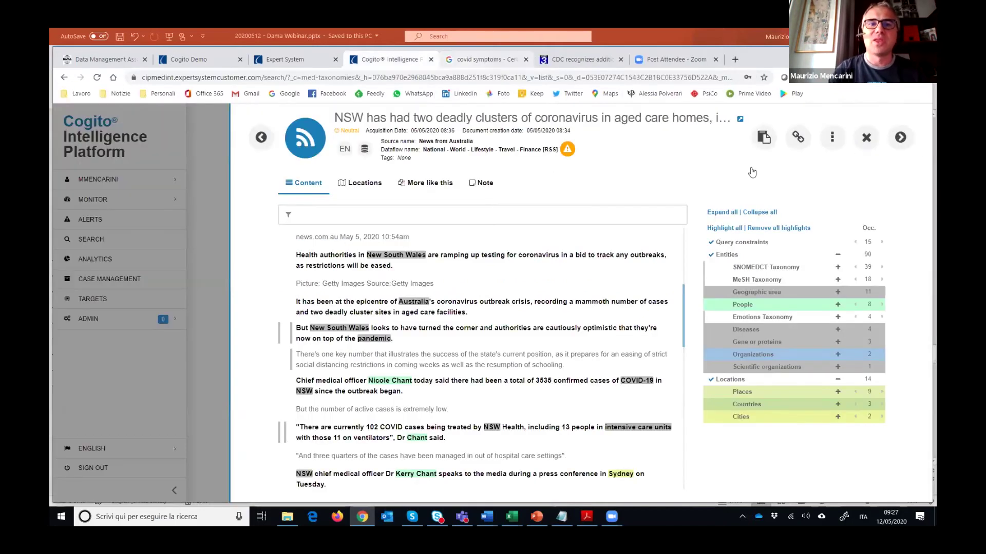
left_click(864, 137)
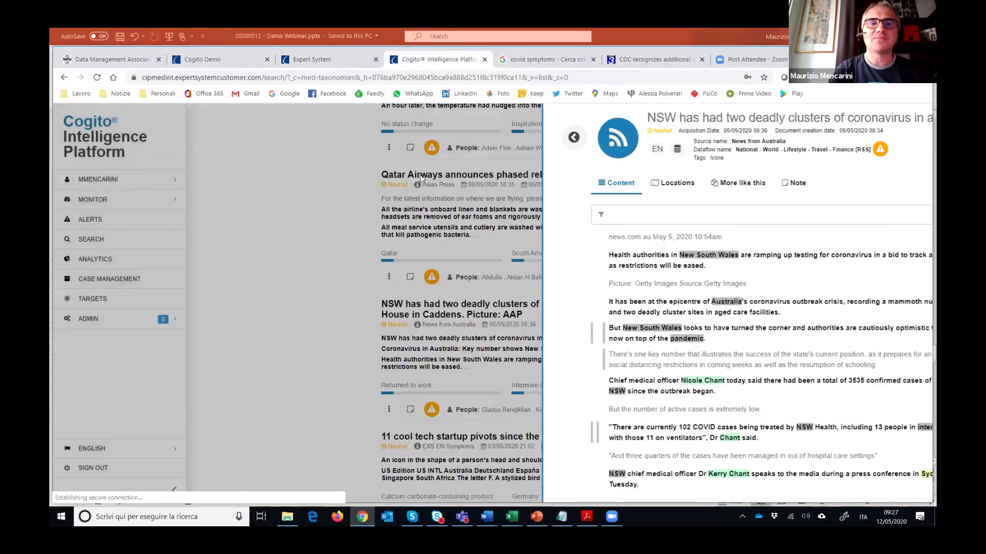
Step: Remove the Symptoms, Fever and Medicine filters from the query, keeping Coronavirus Infections and Australia
scroll(621, 123, "up", 2)
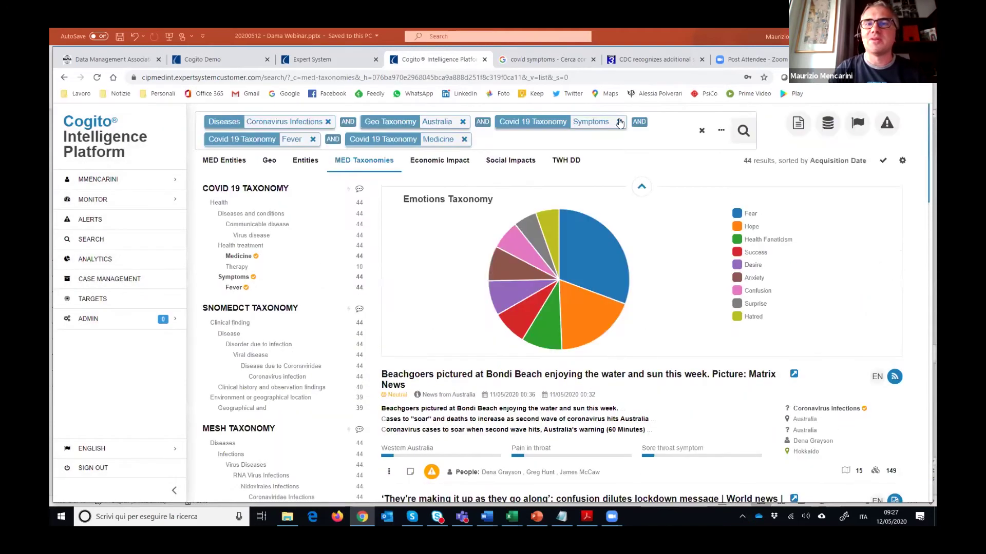
left_click(620, 124)
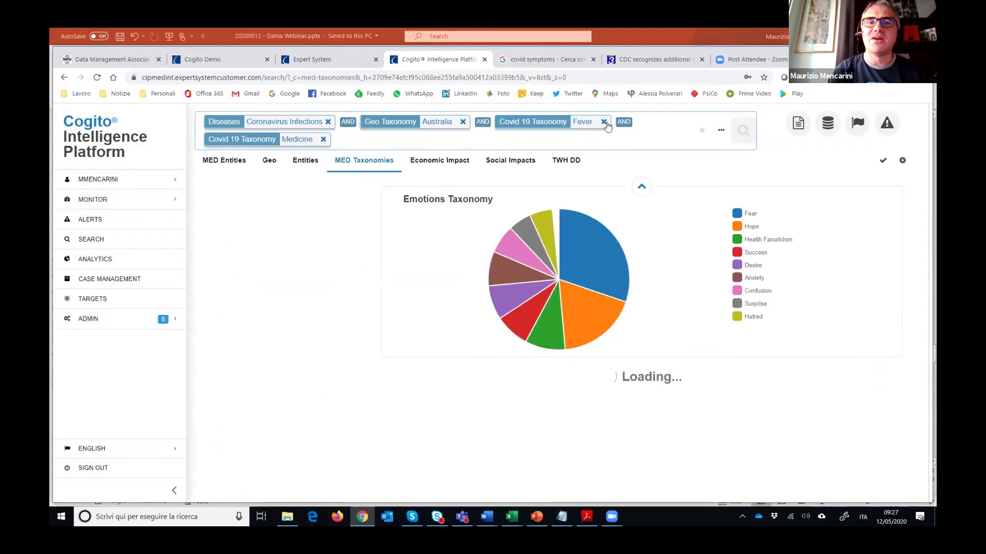
left_click(605, 123)
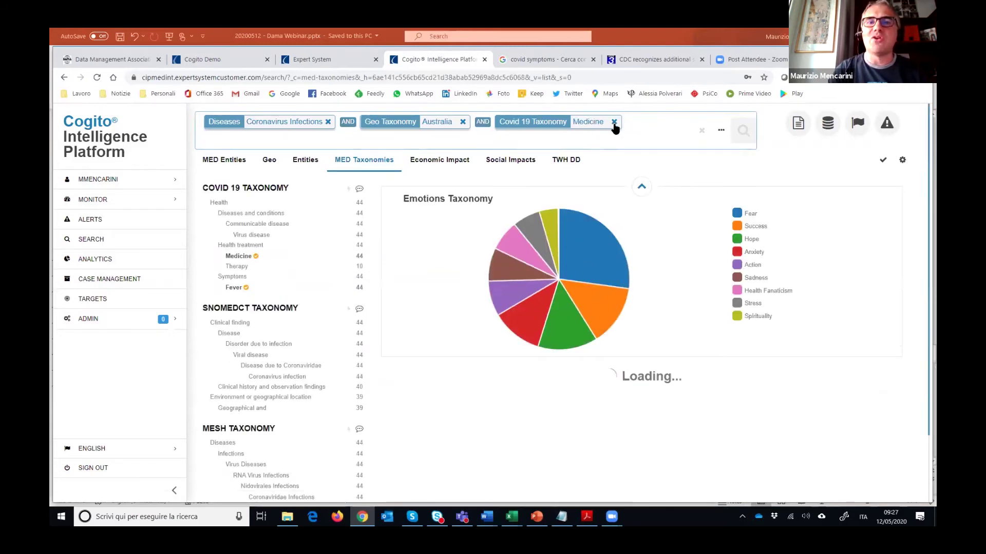
left_click(613, 122)
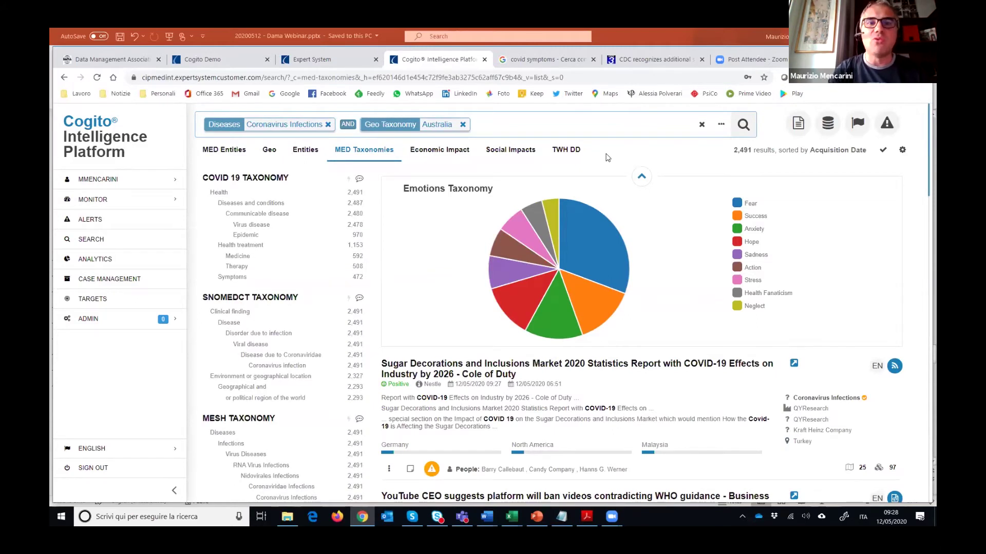
Step: Narrow the results by economic impact to Business decrease and Number of employees decrease in the Business Opportunity Taxonomy
left_click(460, 155)
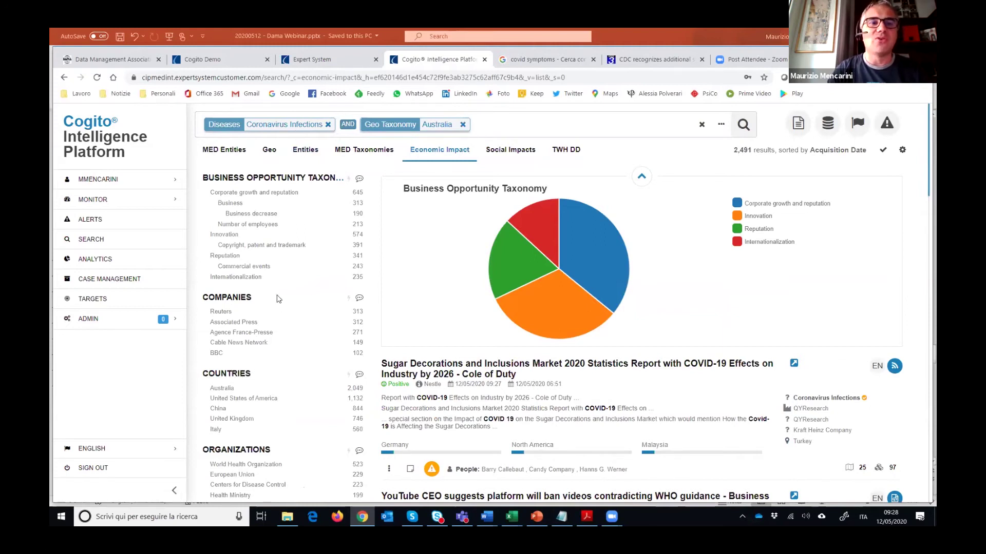
left_click(268, 220)
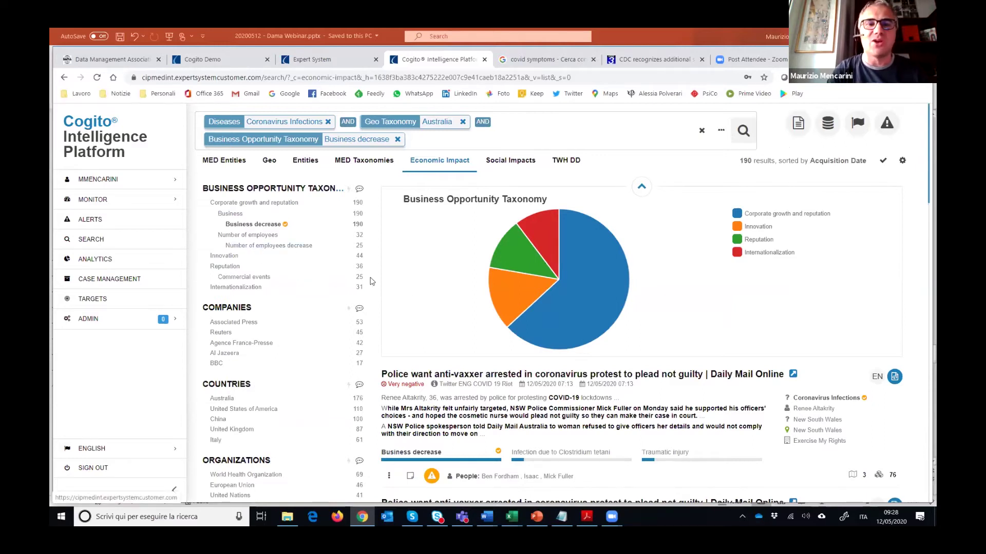
left_click(286, 248)
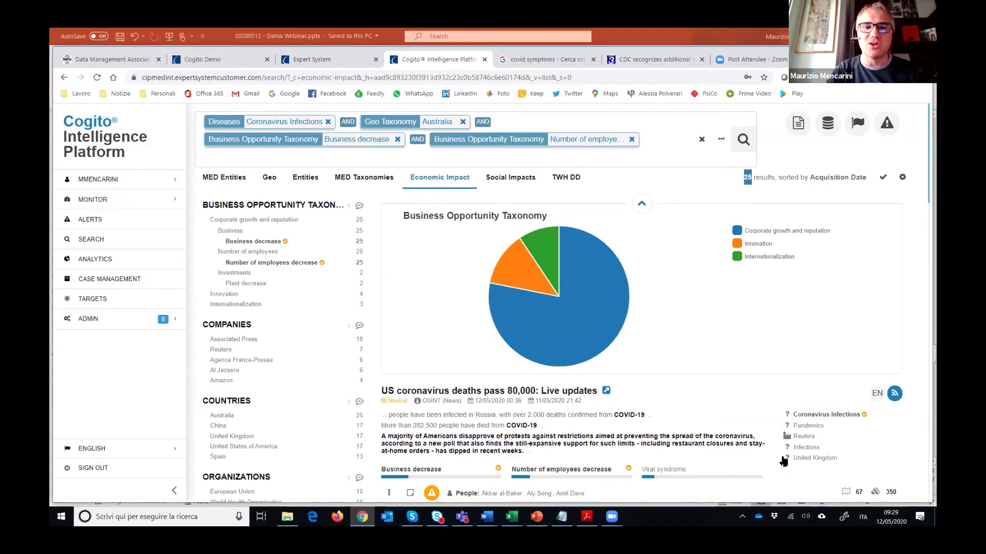
Step: Open the article about staff of the closing Target stores, highlight all its tagged elements and read through the text
scroll(583, 288, "down", 3)
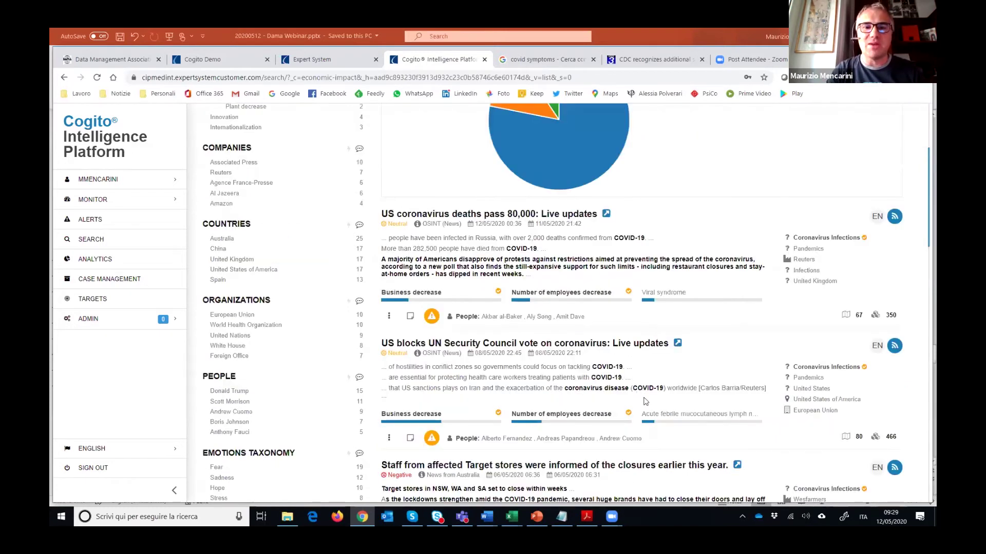
scroll(645, 402, "down", 1)
left_click(576, 418)
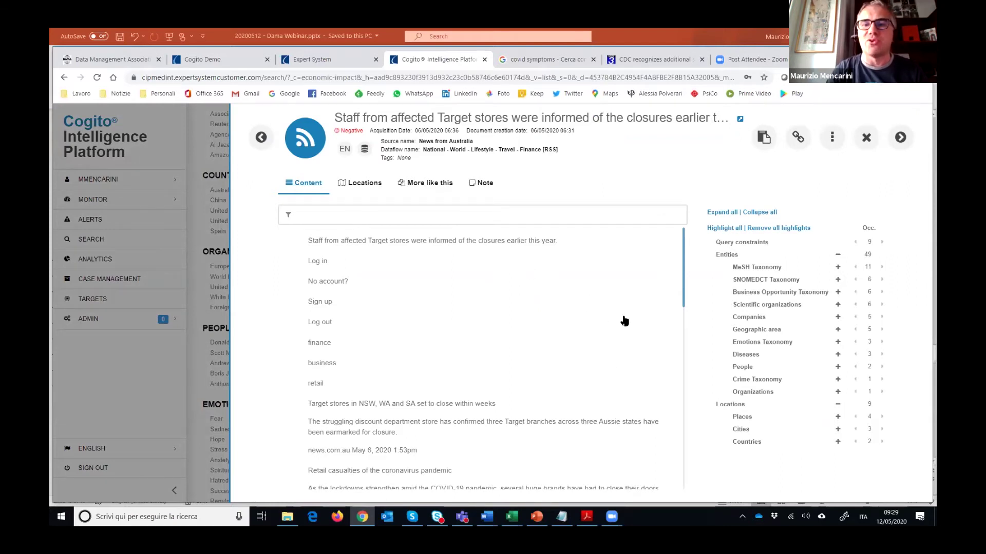
left_click(826, 237)
scroll(521, 343, "down", 4)
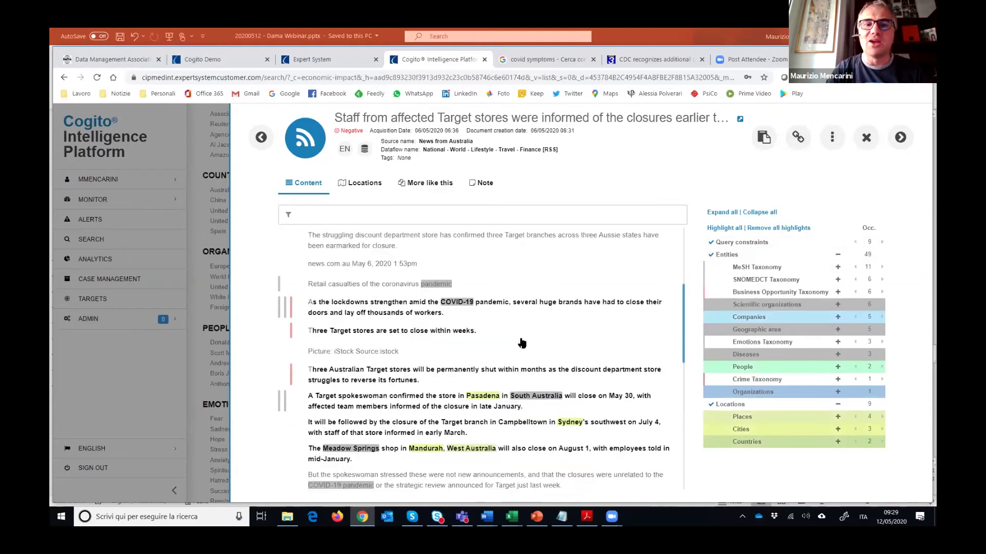
scroll(498, 331, "up", 4)
scroll(579, 420, "down", 4)
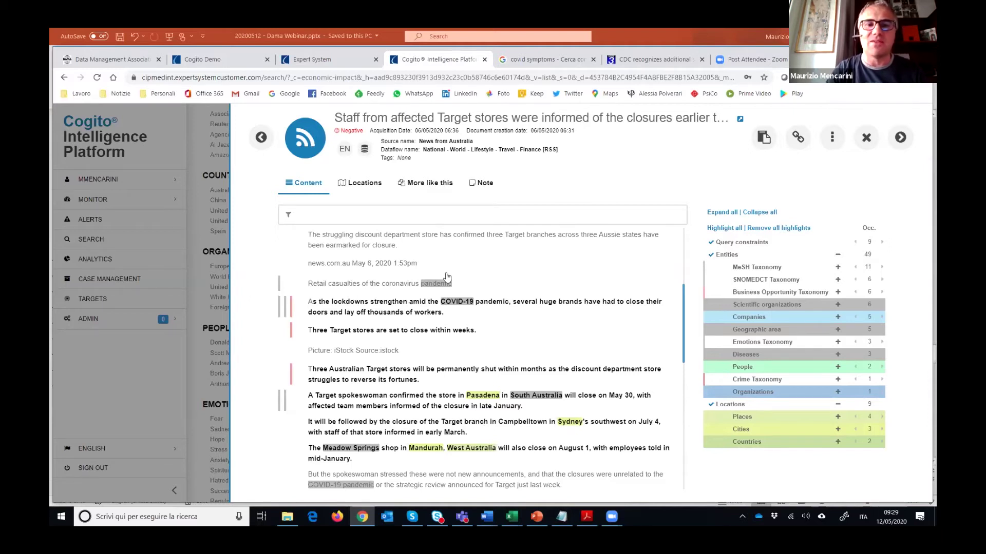
Step: Read the rest of the Target stores article, expand its Business Opportunity Taxonomy and underline the Business decrease passages
scroll(444, 242, "down", 3)
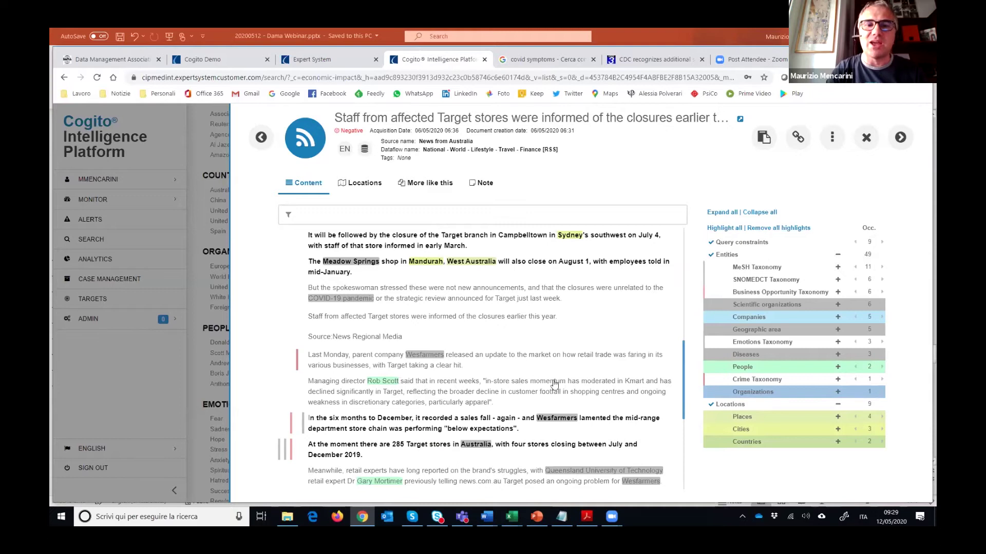
scroll(490, 370, "down", 3)
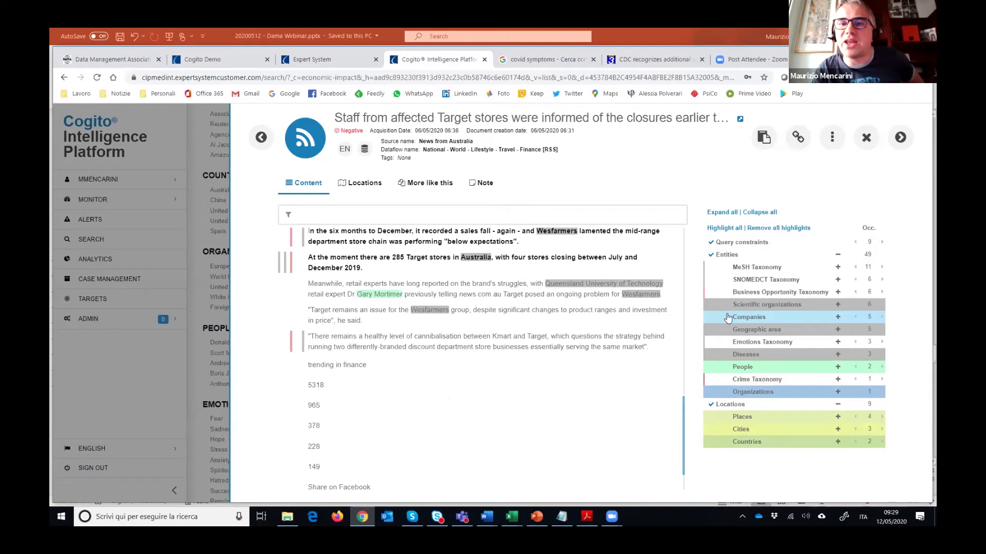
left_click(838, 292)
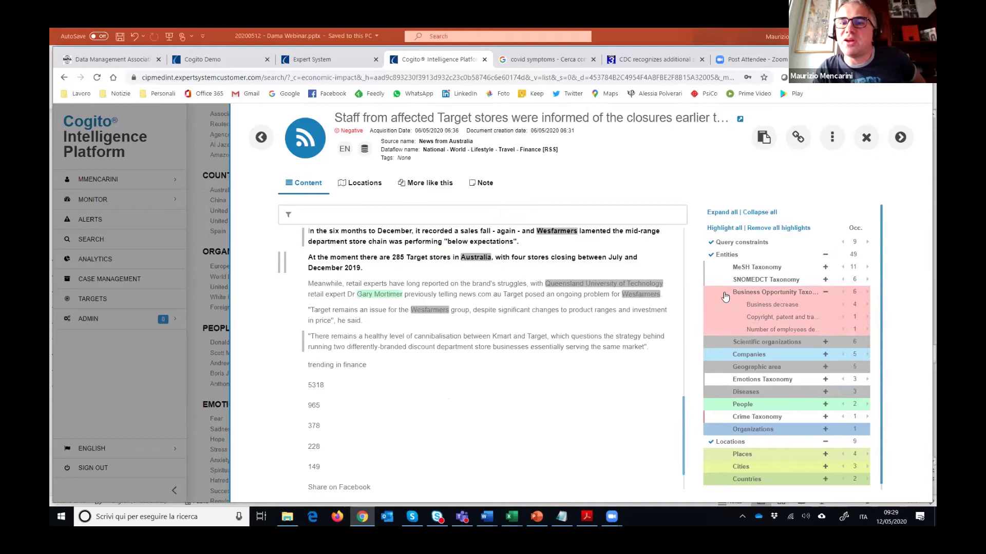
left_click(781, 304)
left_click(778, 306)
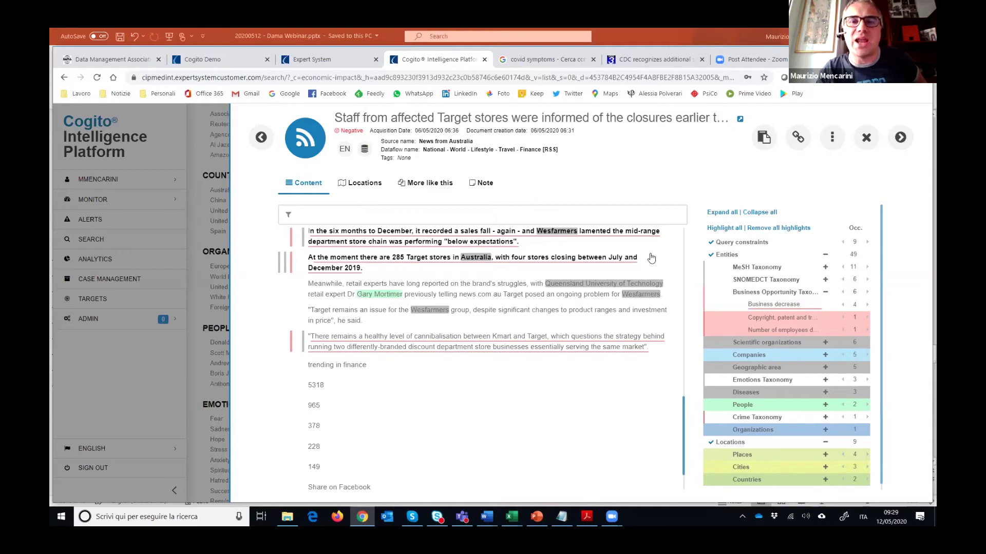
Step: View the Target stores article's original page on news.com.au, then close both that page and the document view
left_click(741, 119)
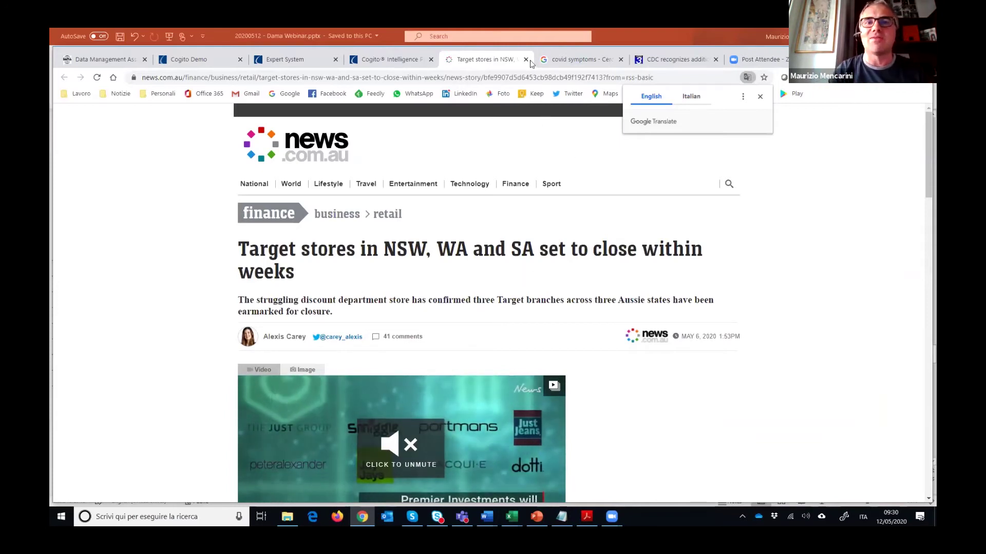
left_click(760, 98)
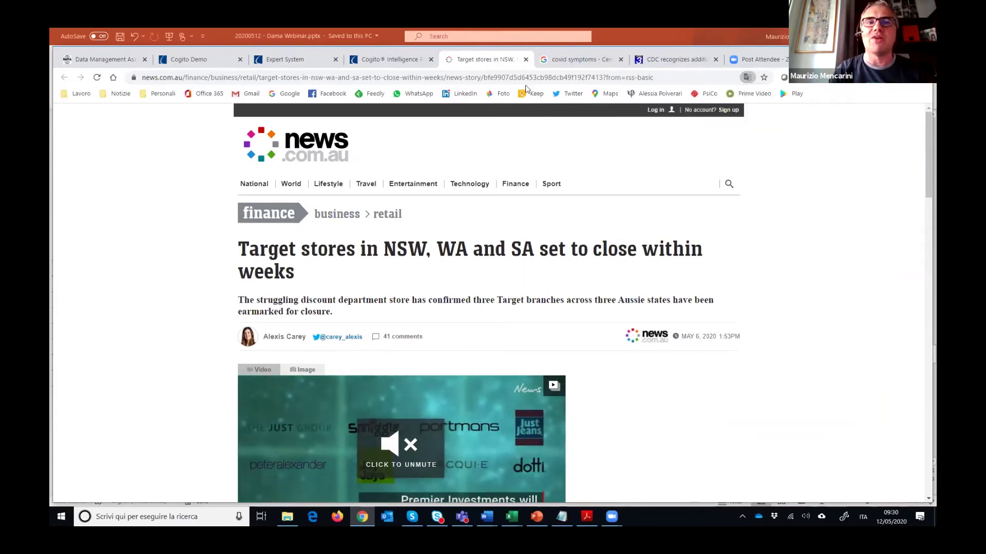
left_click(526, 59)
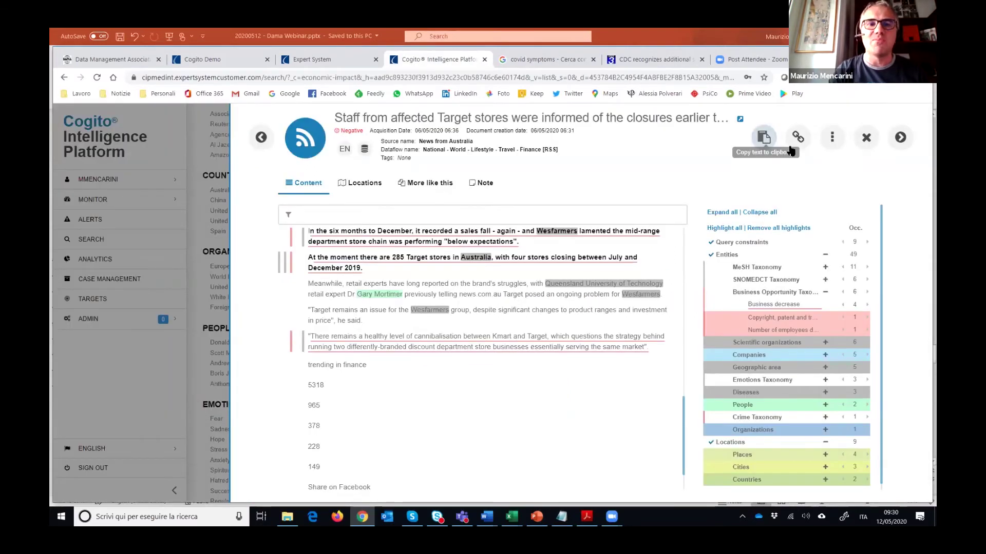
left_click(866, 137)
Step: Switch the results to Social Impacts and remove the Number of employees decrease and Business decrease filters from the query
scroll(861, 114, "up", 2)
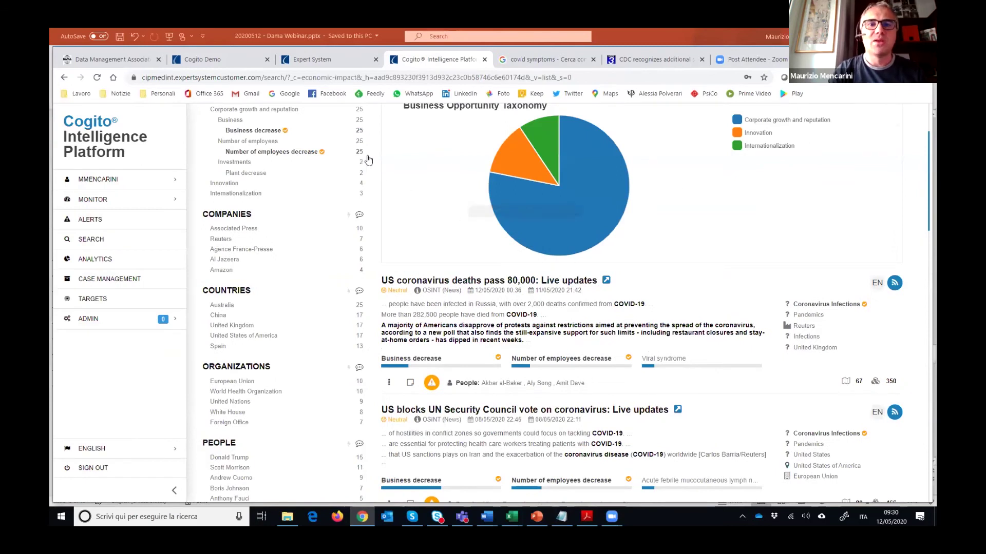
scroll(368, 160, "up", 2)
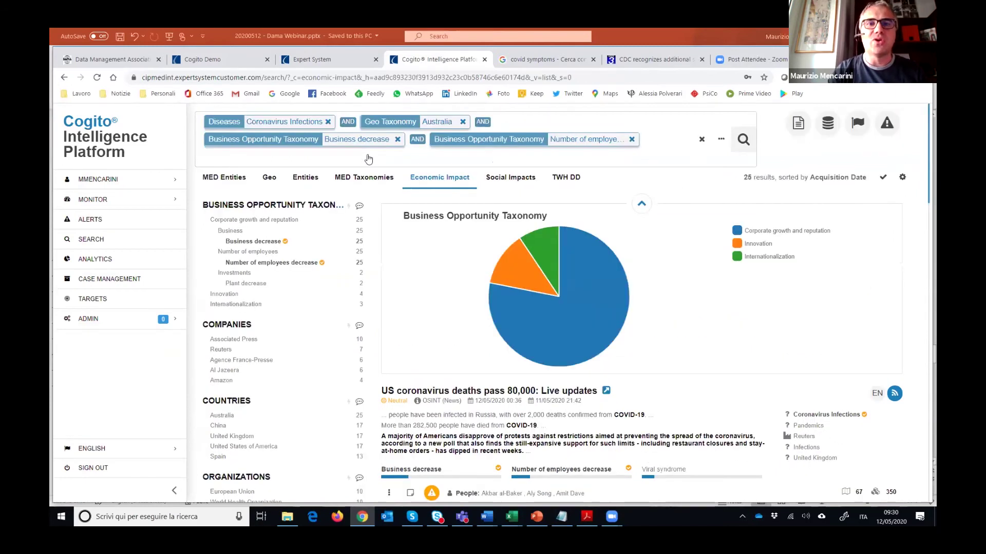
left_click(499, 178)
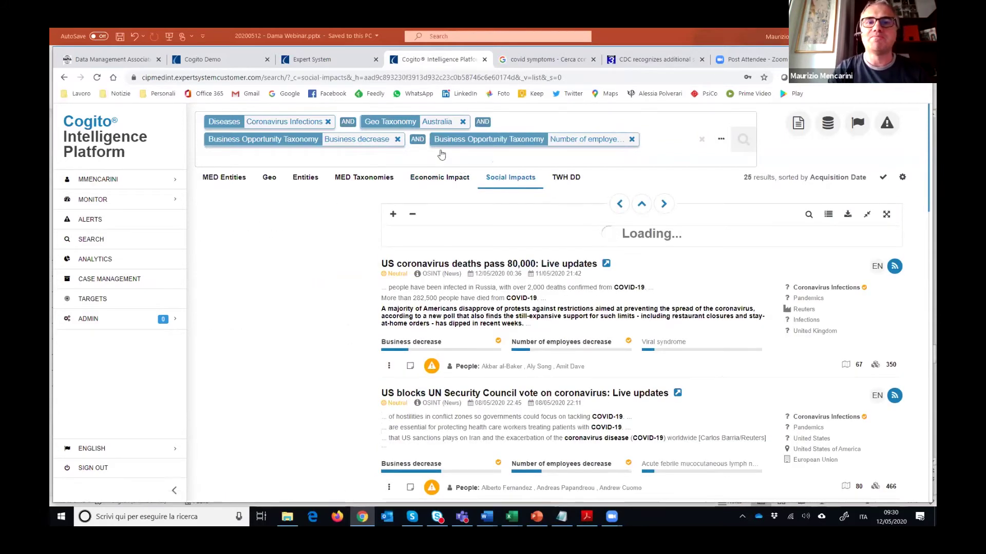
left_click(632, 140)
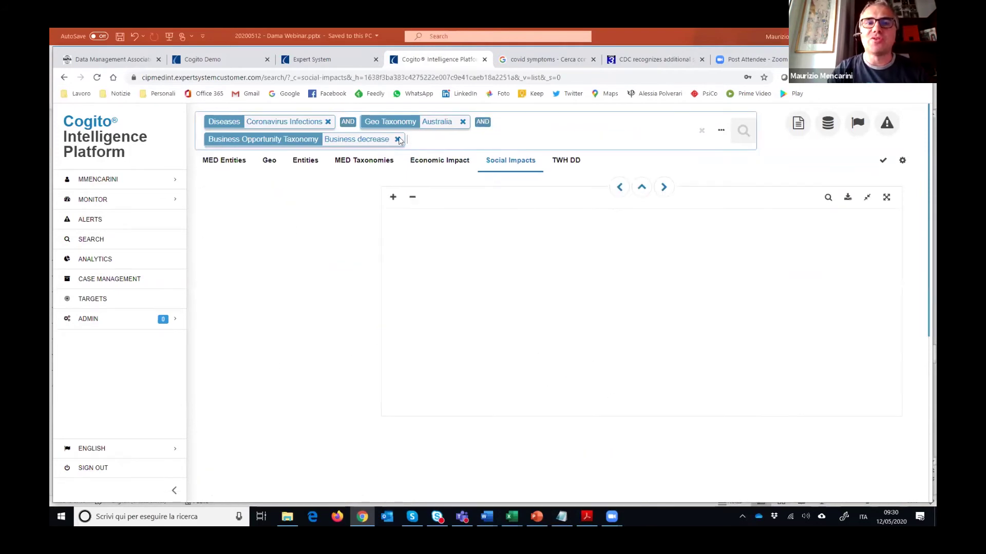
left_click(398, 141)
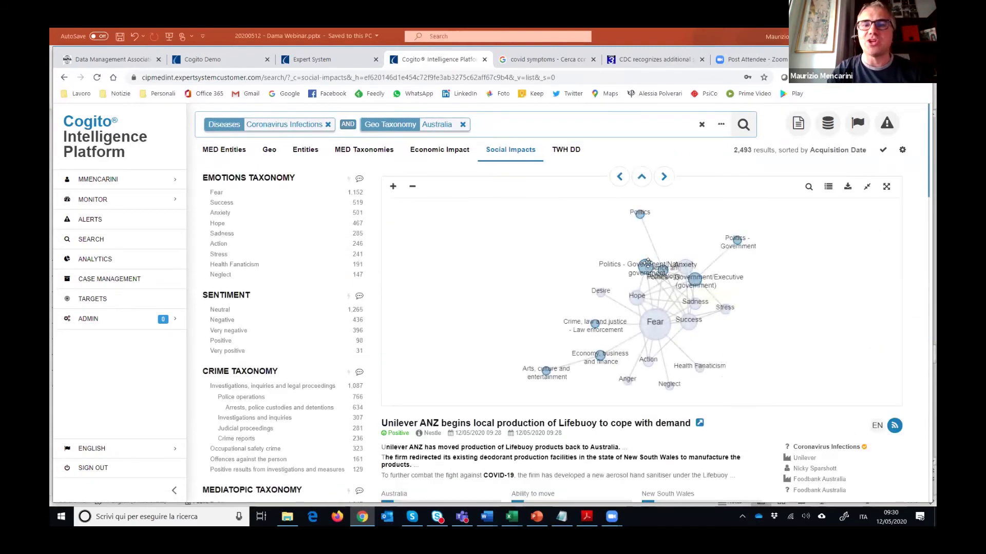
Step: Spread apart the Fear and Politics - Government/National government nodes in the graph and filter the results by the link between them
left_click_drag(643, 326, 464, 275)
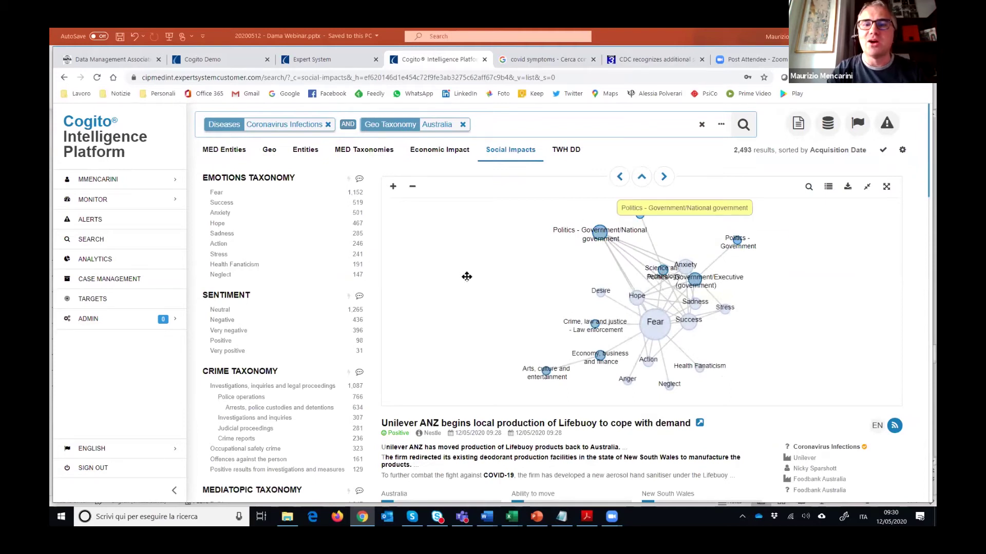
left_click_drag(579, 225, 576, 212)
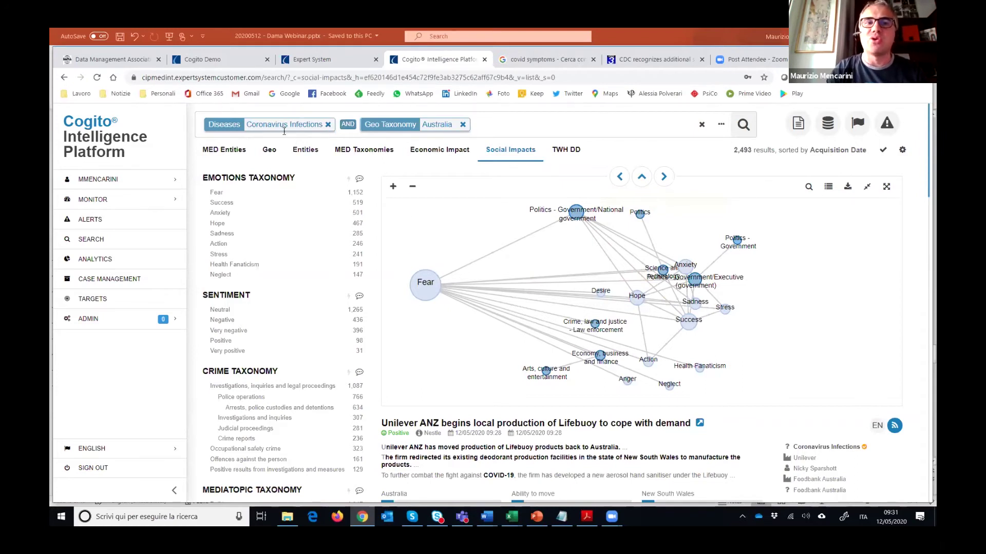
left_click(506, 251)
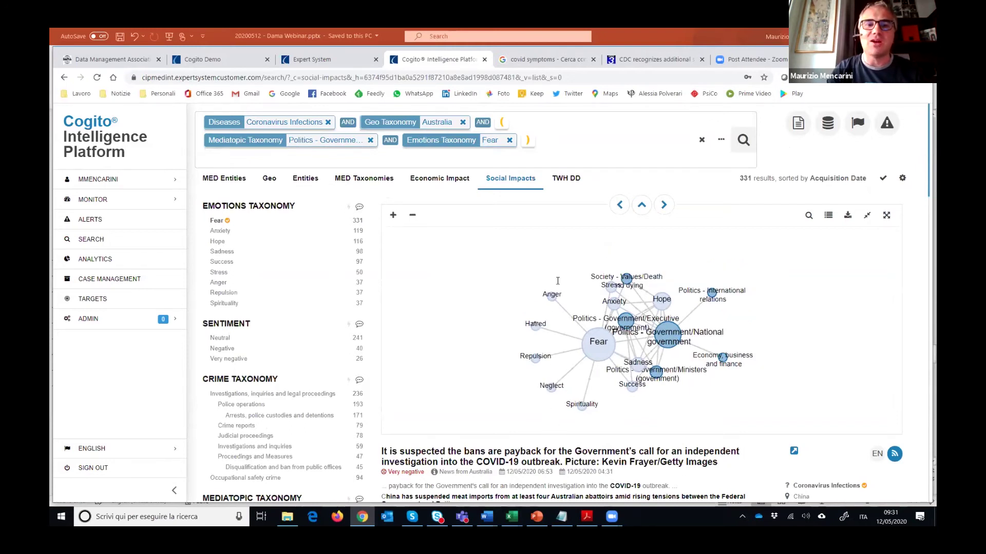
Step: Browse the filtered results and open the very negative article about the Prime Minister and Australia's Chief Medical Officer
scroll(554, 366, "down", 2)
scroll(554, 271, "down", 6)
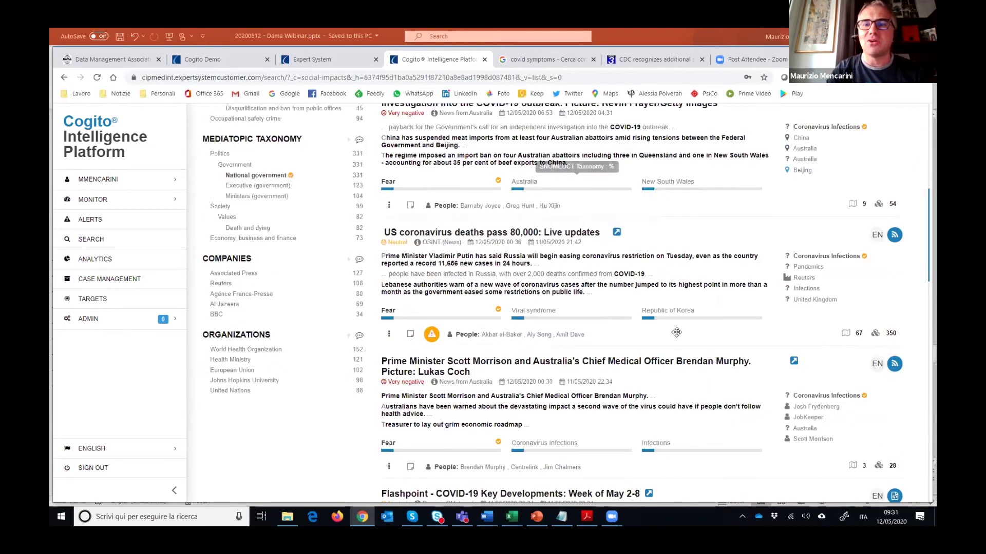
scroll(738, 186, "up", 7)
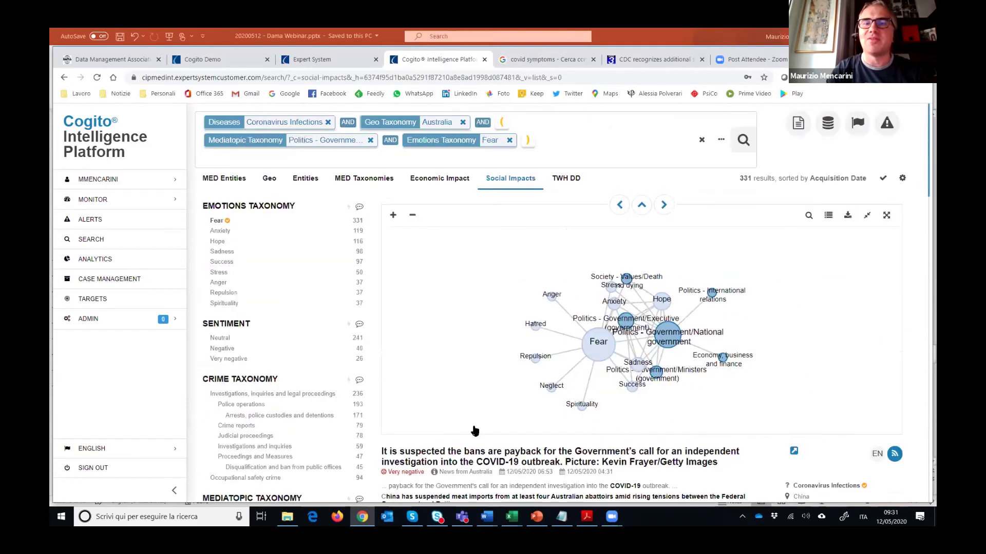
scroll(475, 430, "down", 1)
scroll(516, 373, "down", 2)
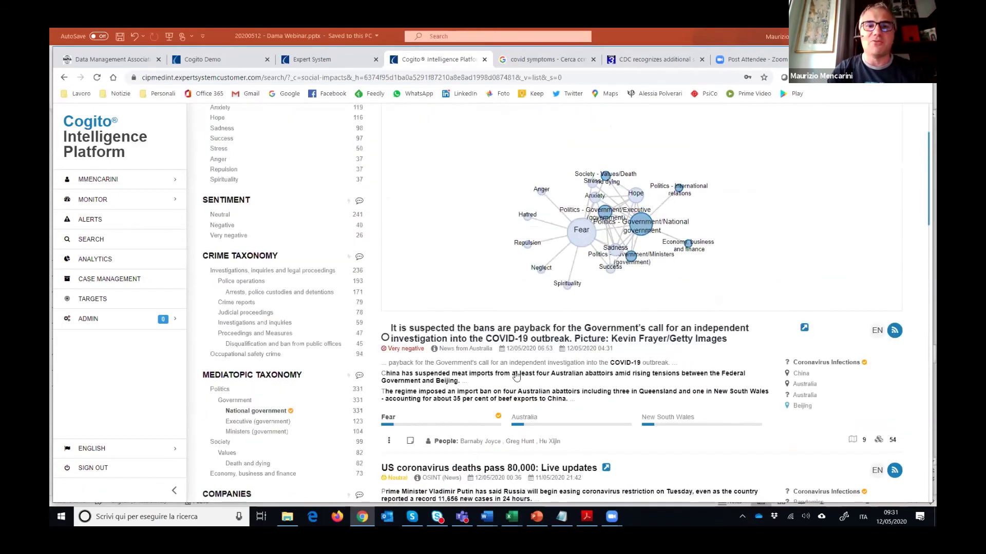
scroll(484, 242, "down", 2)
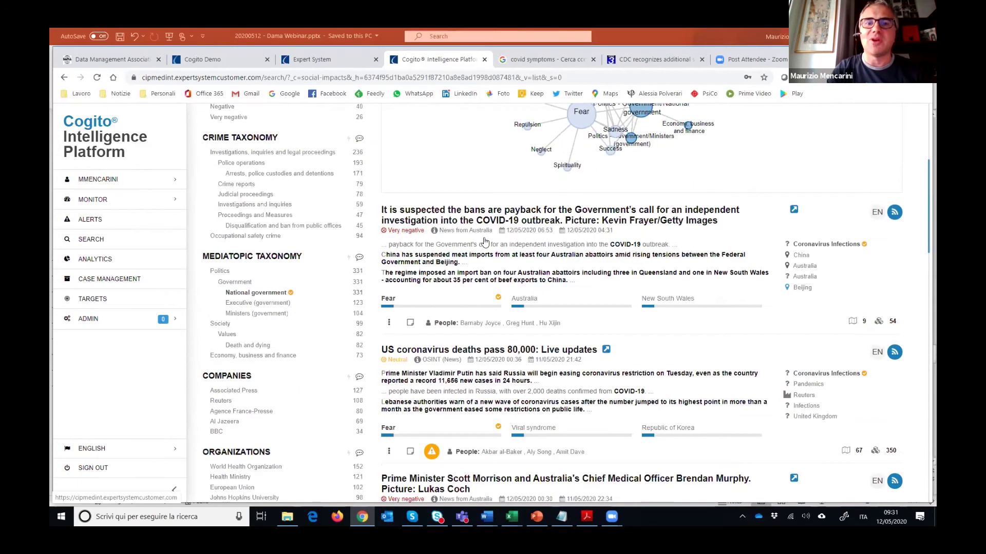
scroll(480, 240, "down", 4)
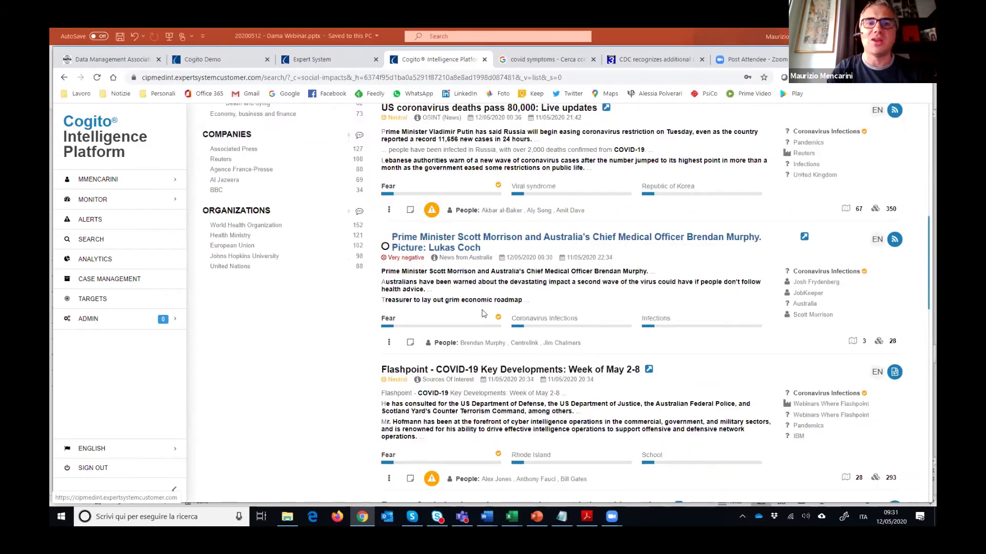
left_click(503, 241)
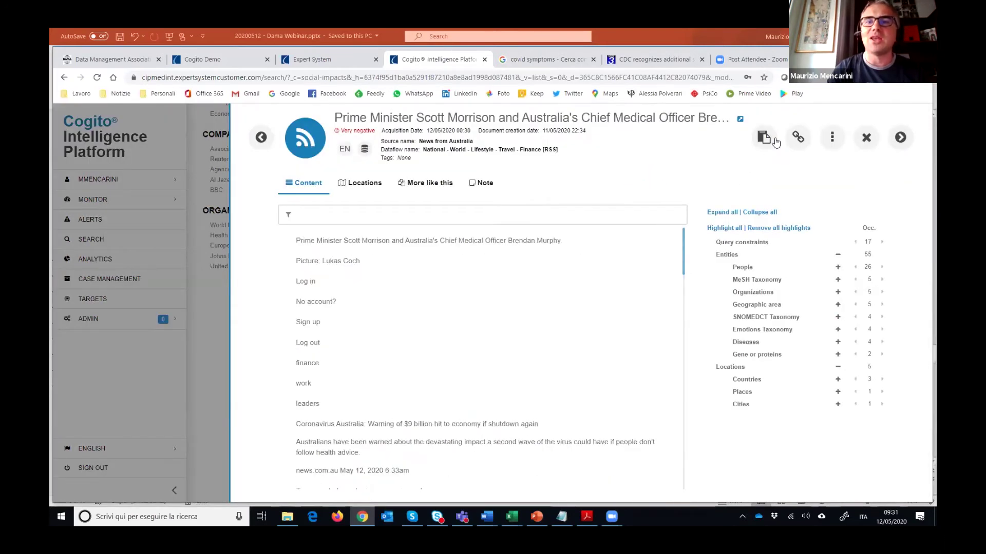
Step: Read the article's original news.com.au page down to the job losses chart, then close both that page and the document view
left_click(740, 119)
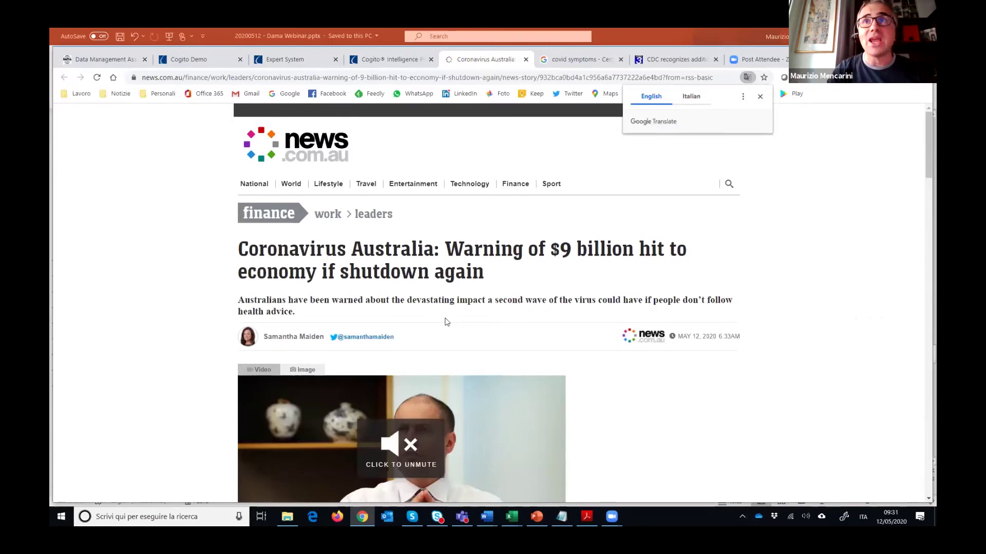
scroll(468, 334, "down", 3)
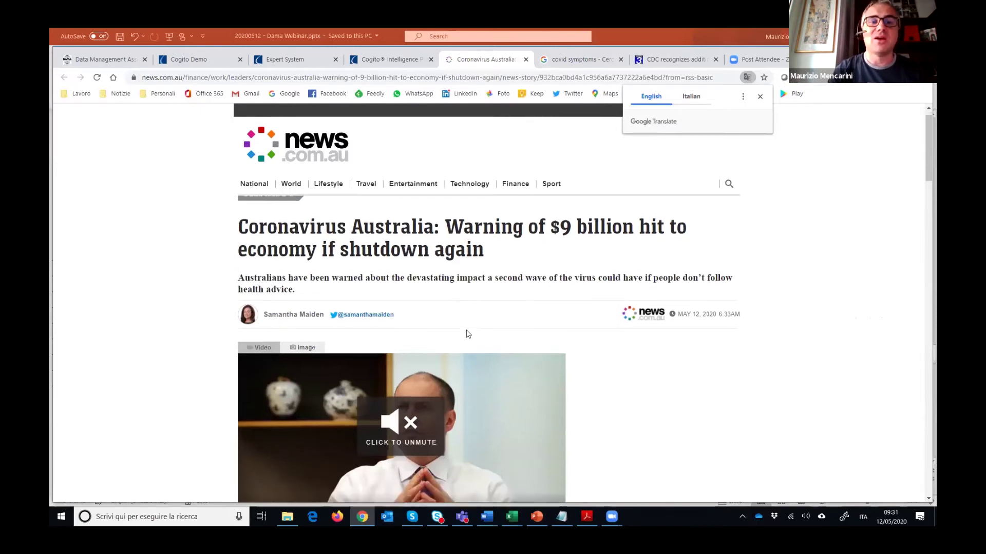
scroll(616, 315, "down", 10)
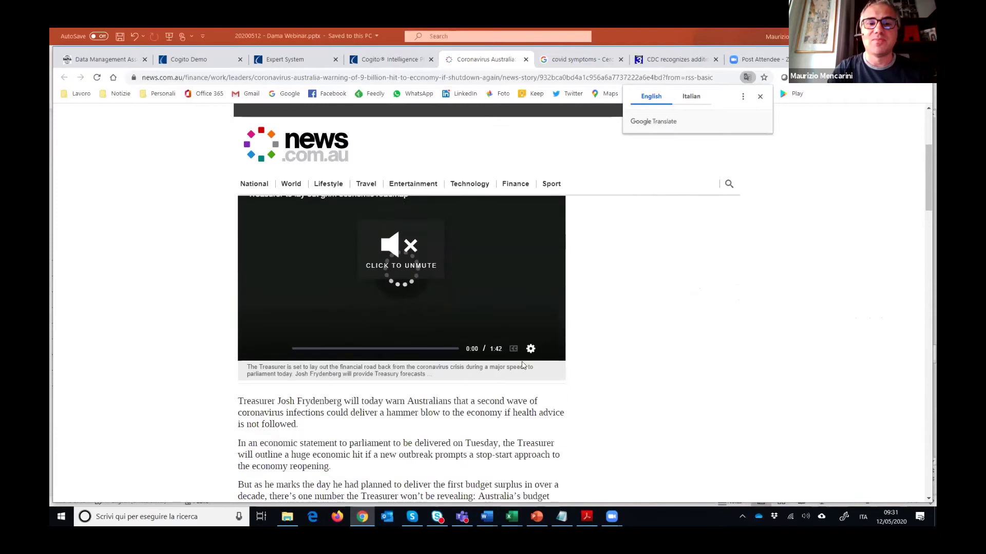
scroll(501, 150, "down", 4)
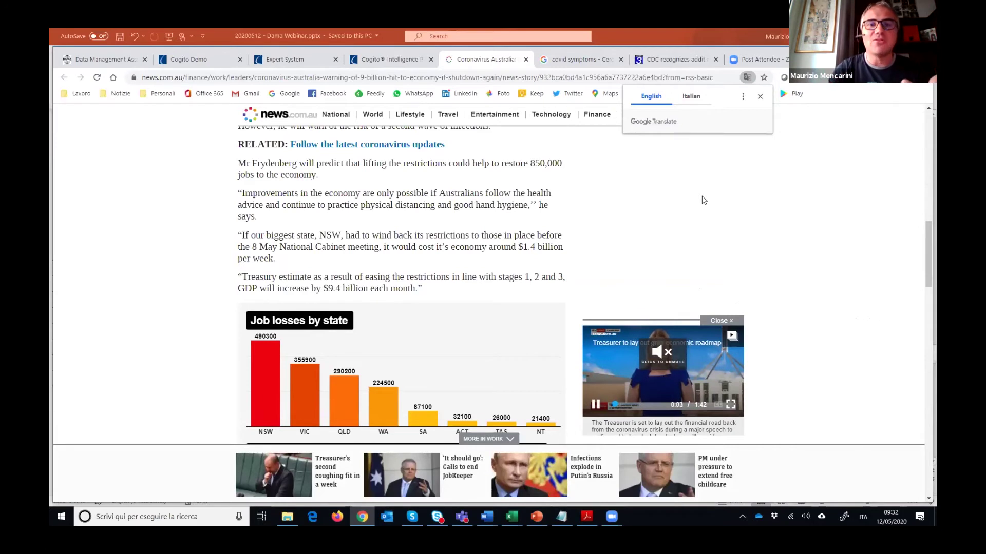
left_click(526, 59)
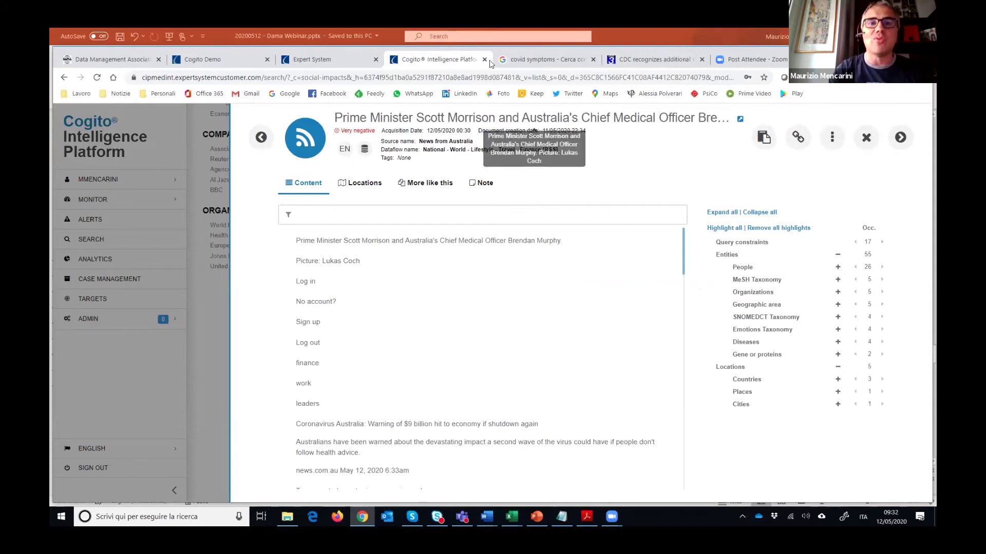
left_click(901, 138)
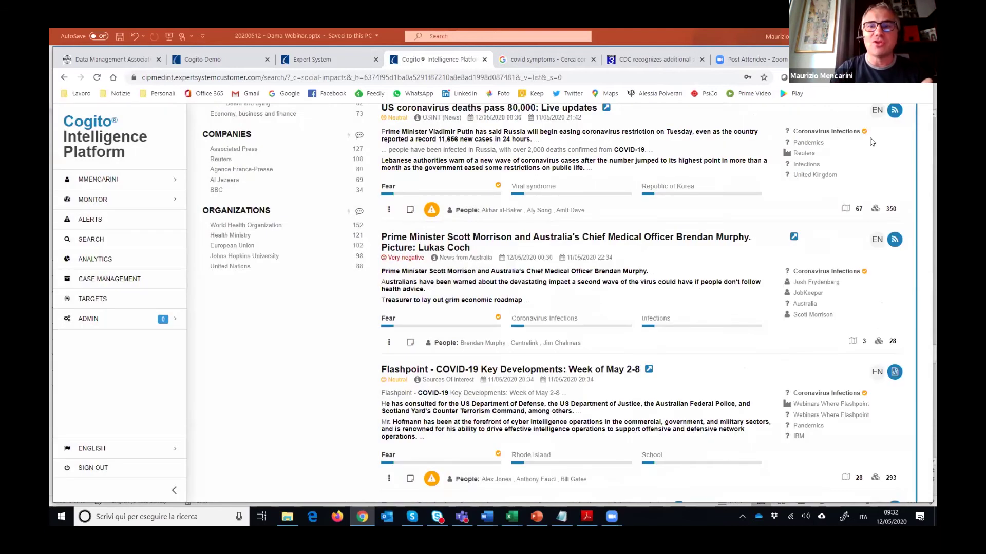
Step: Open the H1N1 target from Target Management and view its perimeter graph of linked entities
scroll(903, 179, "up", 5)
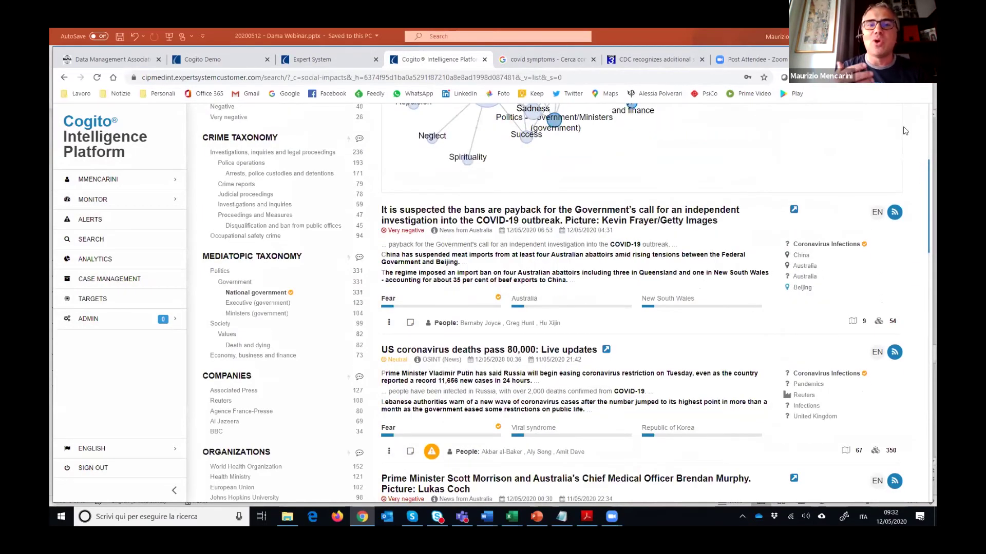
scroll(904, 131, "up", 5)
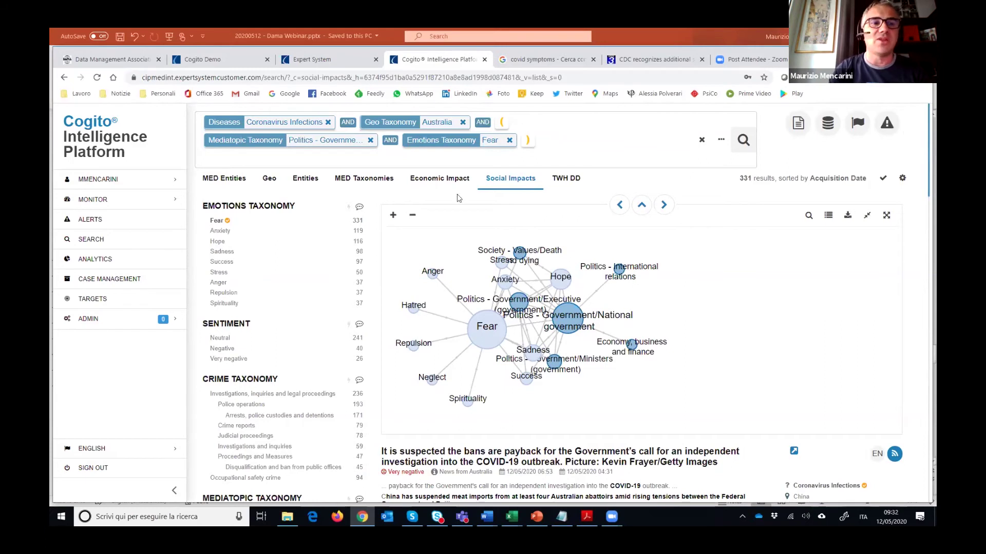
left_click(93, 303)
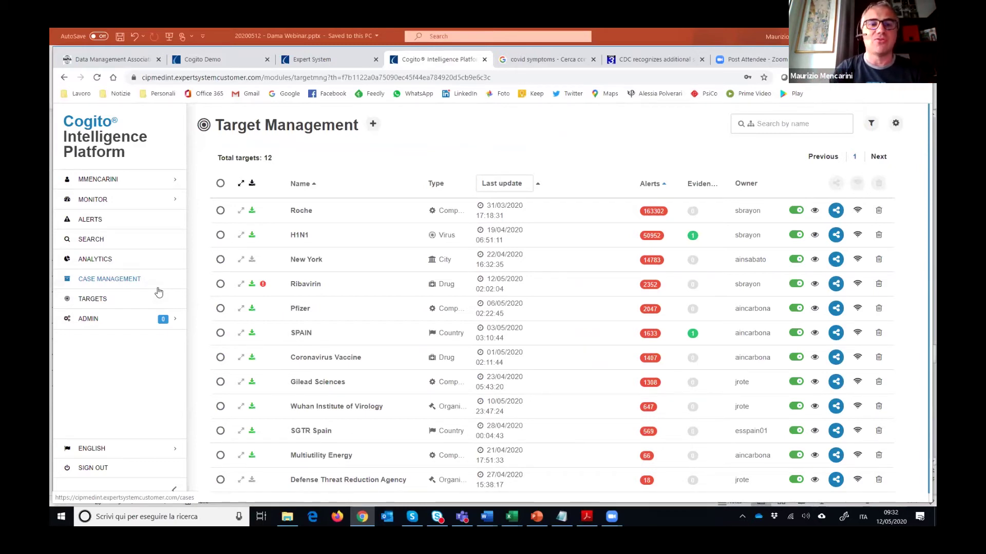
left_click(307, 236)
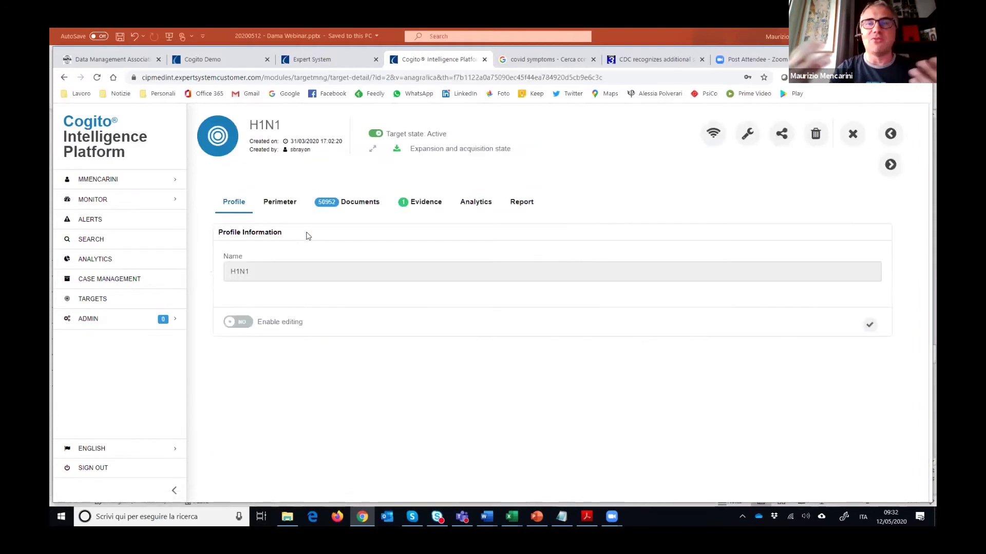
left_click(286, 205)
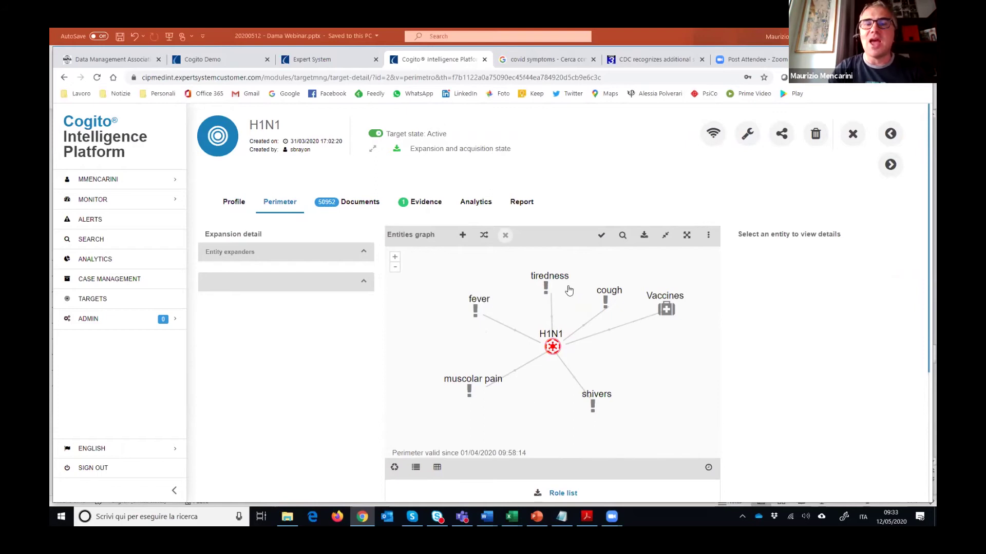
Step: Show the documents collected for the H1N1 target and browse them together with their category facets
left_click(359, 205)
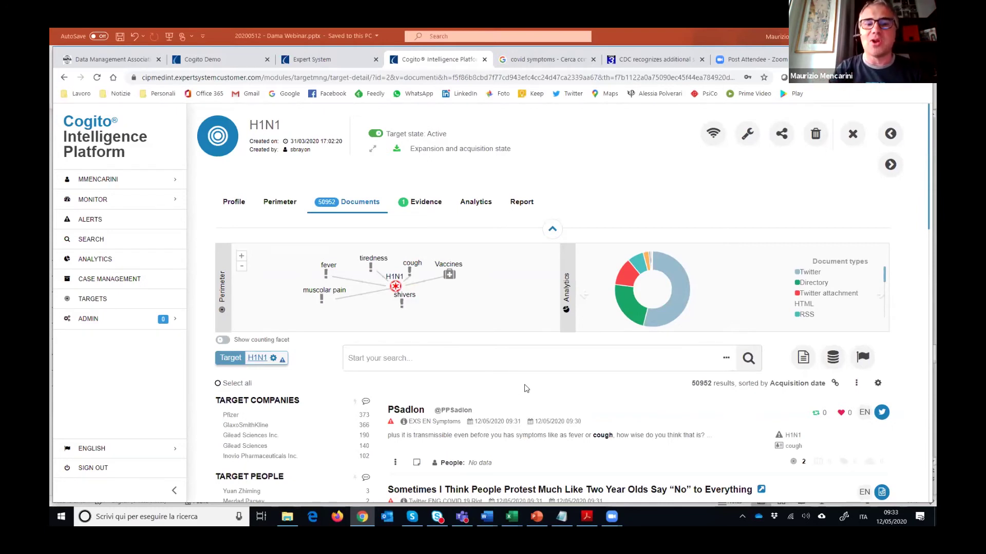
scroll(581, 354, "down", 7)
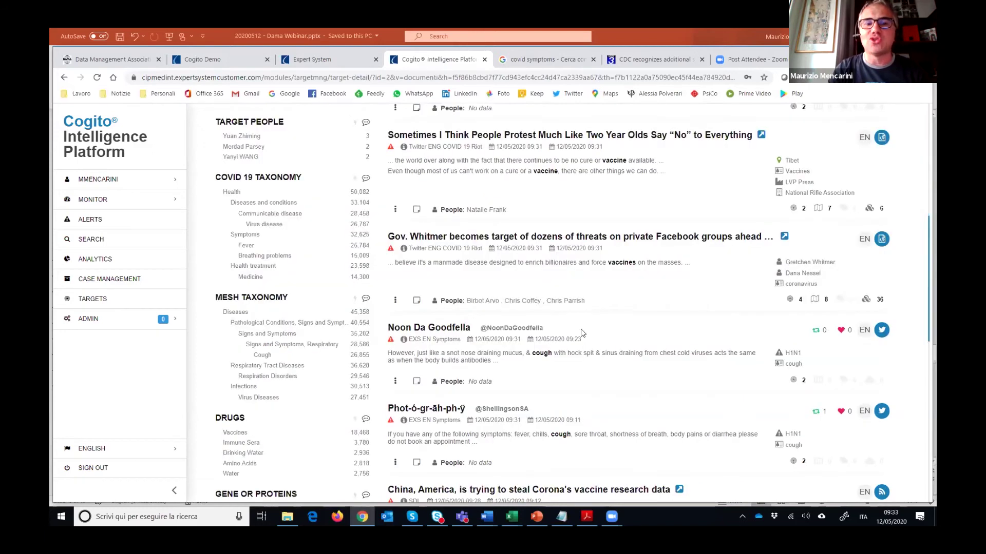
scroll(581, 331, "down", 7)
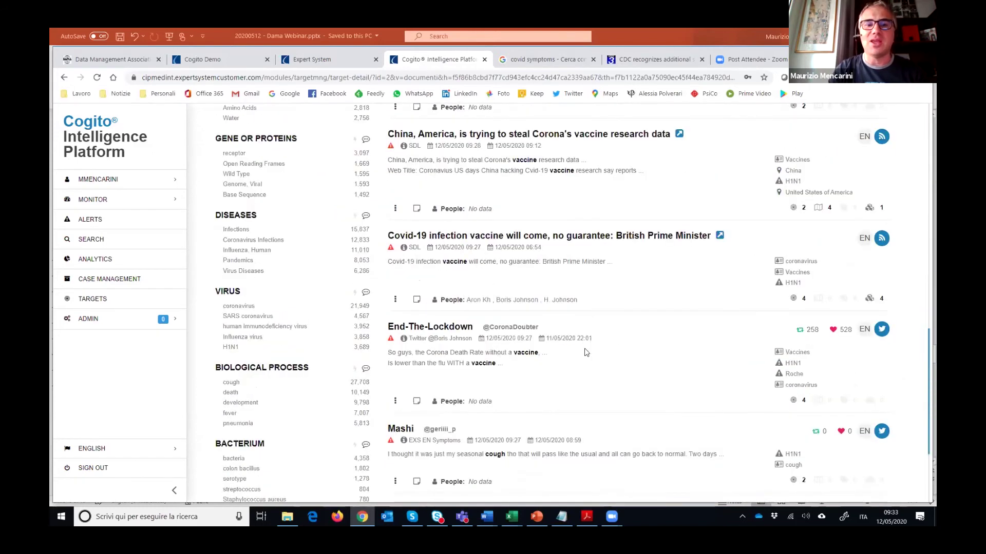
Step: Open the H1N1 tweet about a seasonal cough, compare its original content with the extracted content, and close the document
scroll(603, 358, "down", 3)
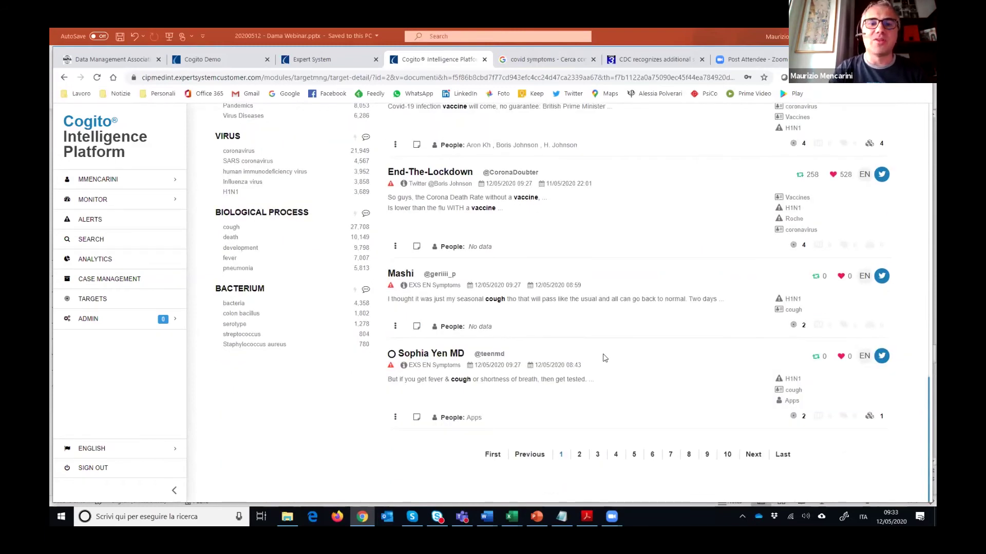
left_click(411, 277)
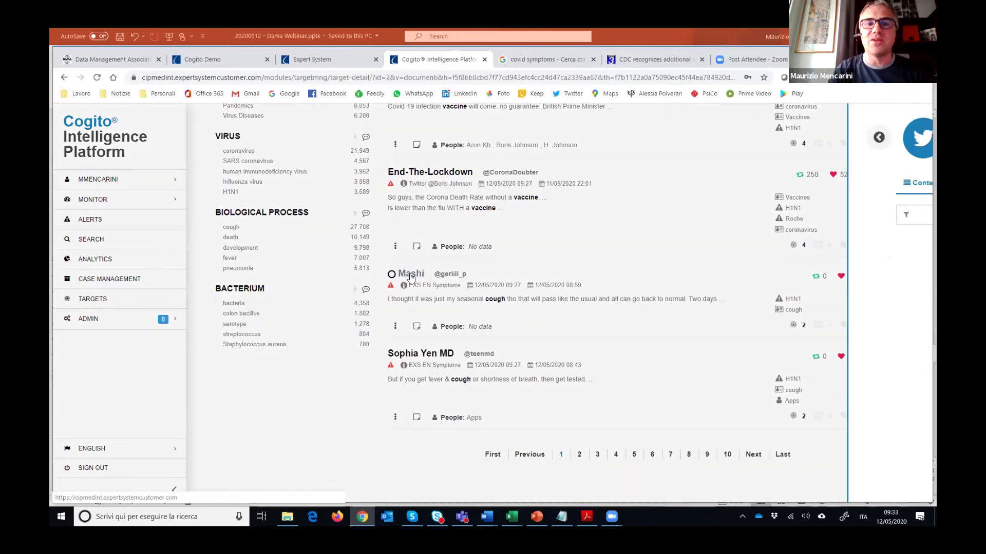
left_click(371, 184)
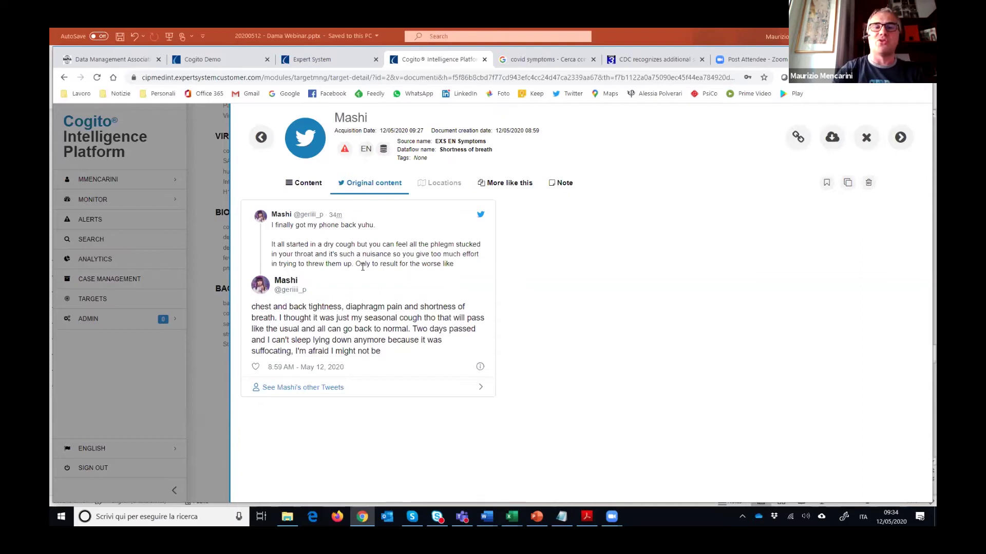
left_click(309, 187)
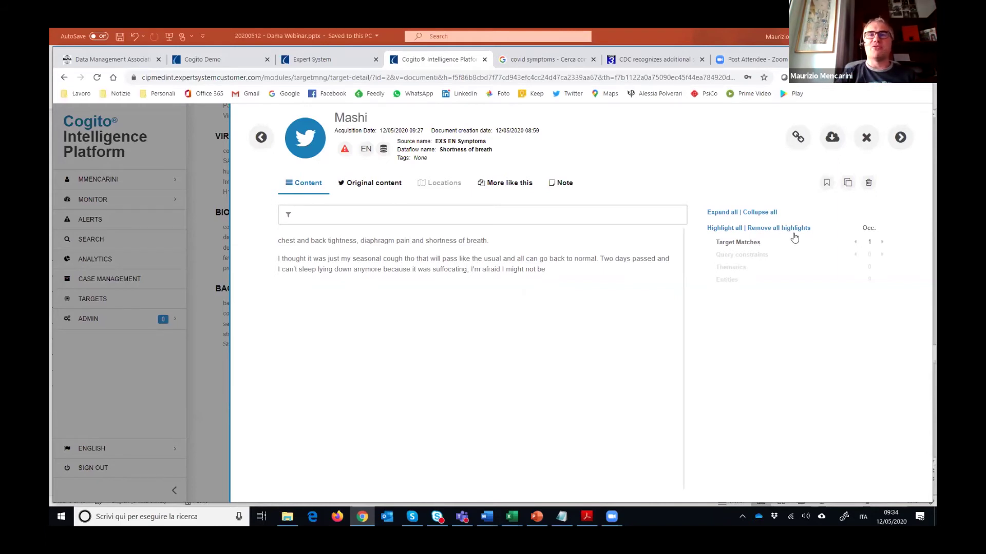
left_click(871, 141)
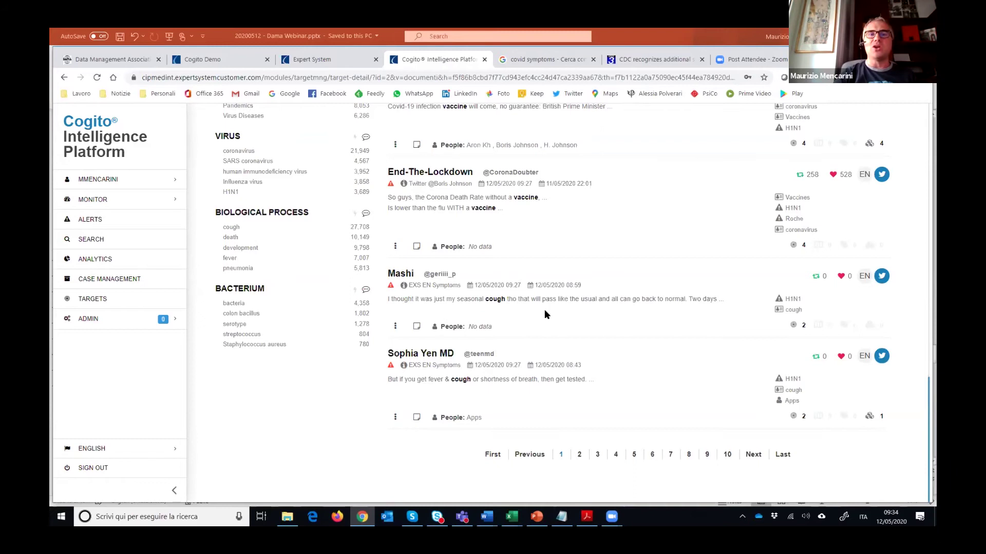
Step: Open the Coronavirus Vaccine target from Target Management and examine its perimeter graph of linked companies
scroll(578, 292, "up", 2)
scroll(186, 230, "up", 10)
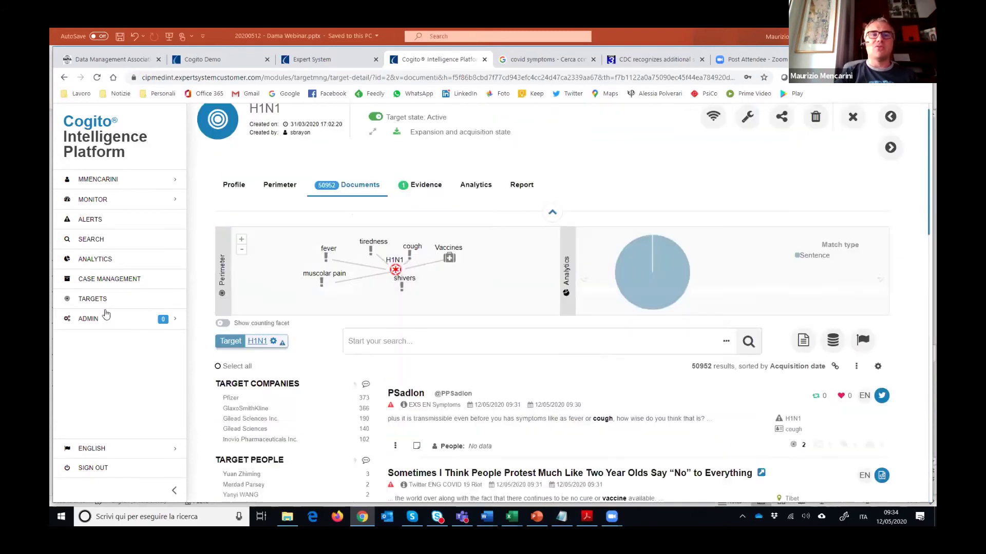
left_click(103, 299)
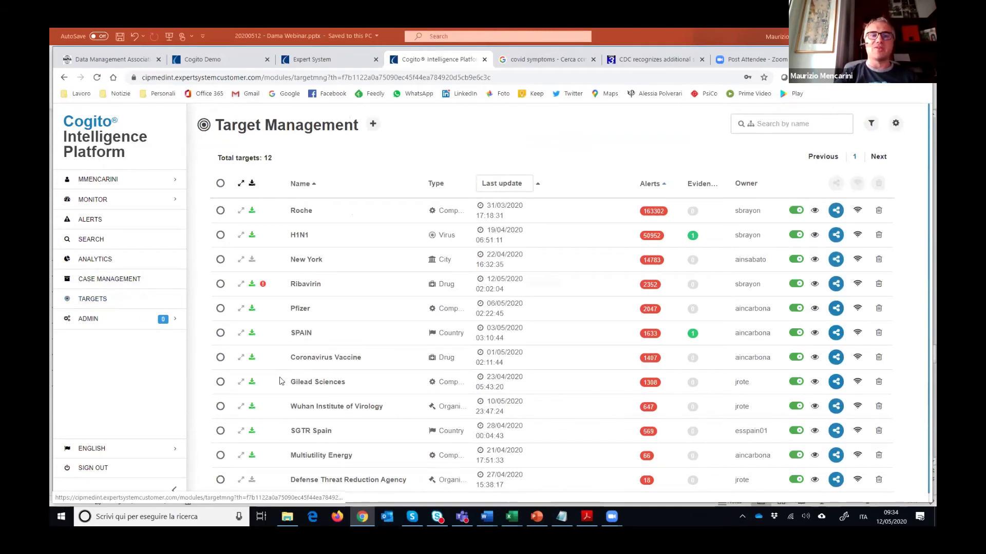
left_click(333, 356)
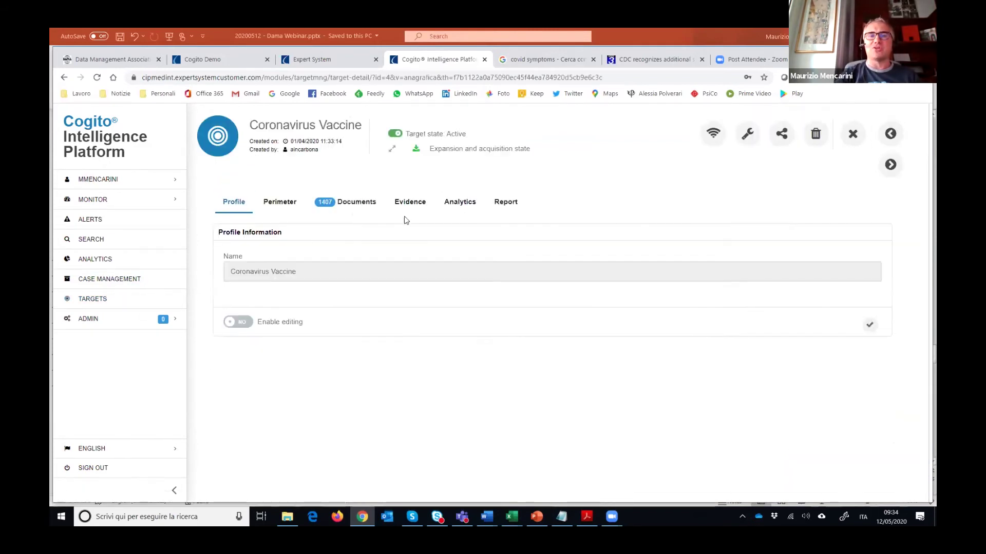
left_click(283, 203)
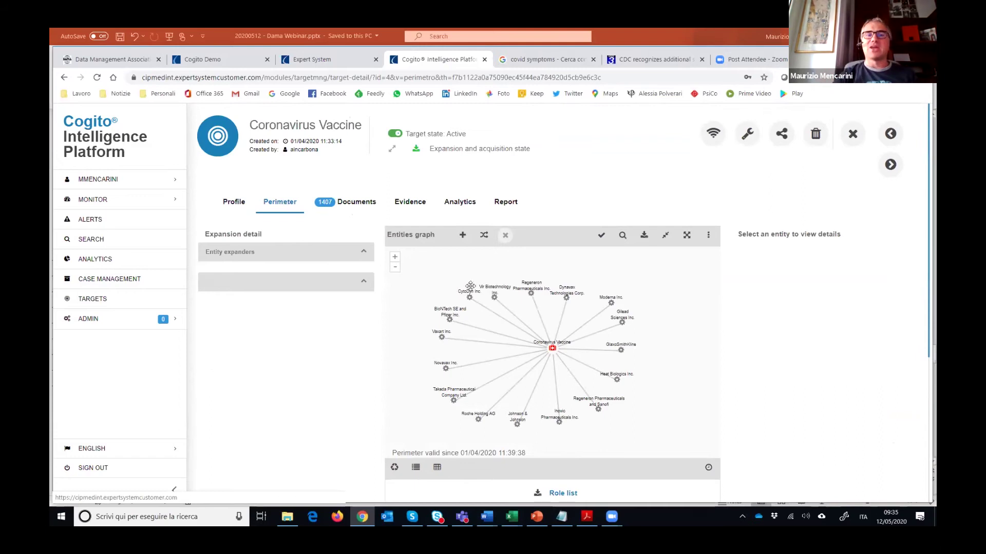
scroll(610, 368, "up", 2)
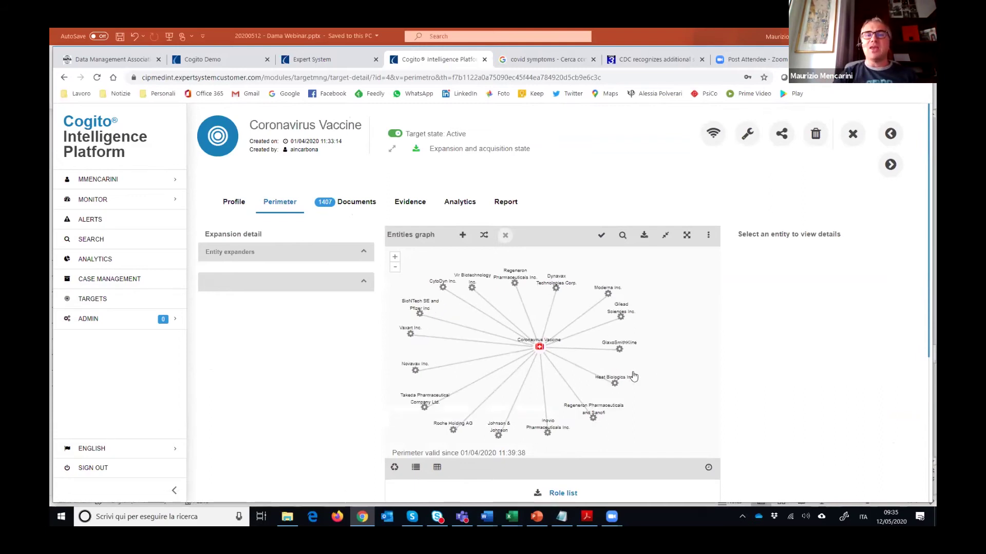
left_click_drag(572, 375, 619, 391)
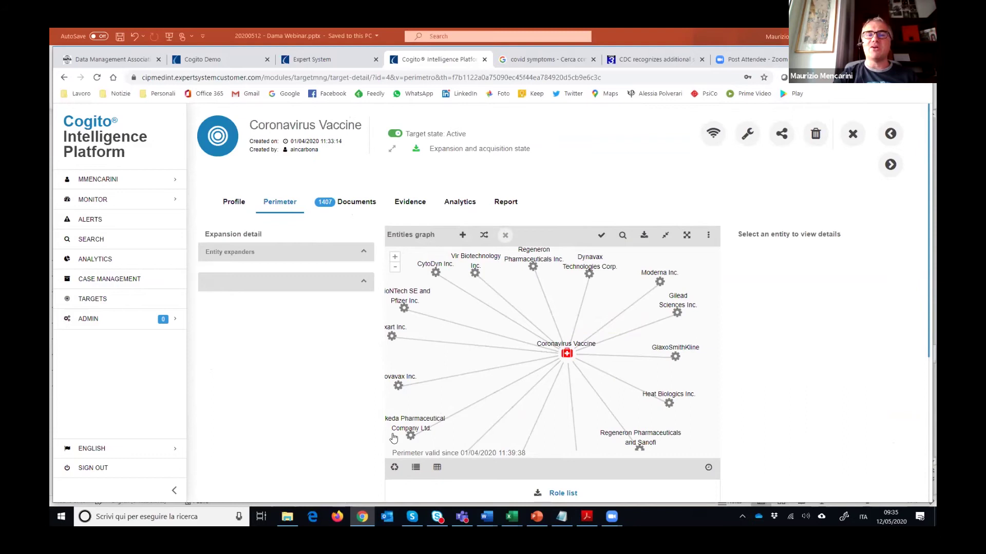
Step: Show the documents collected for the Coronavirus Vaccine target and browse them with their category facets
scroll(610, 403, "down", 1)
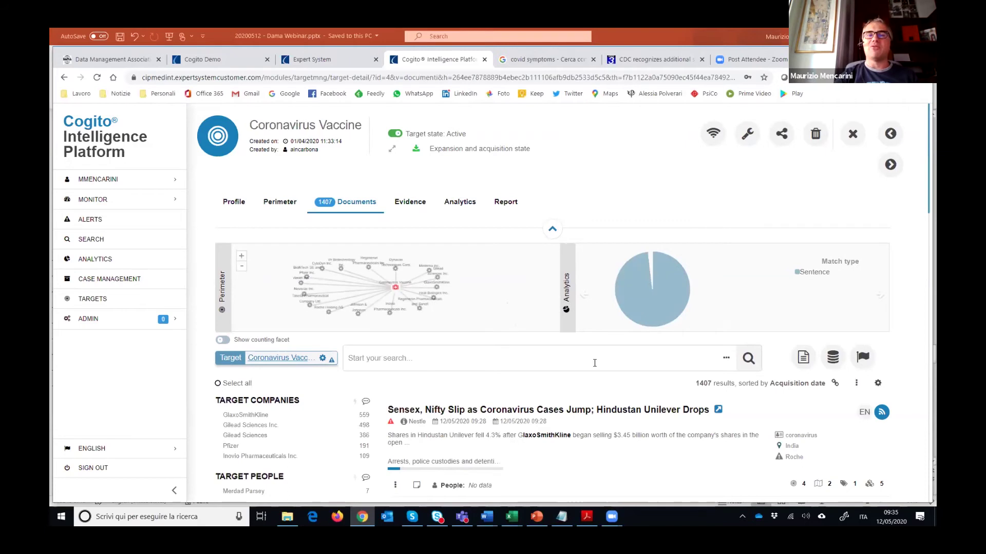
scroll(564, 401, "down", 3)
scroll(534, 422, "down", 1)
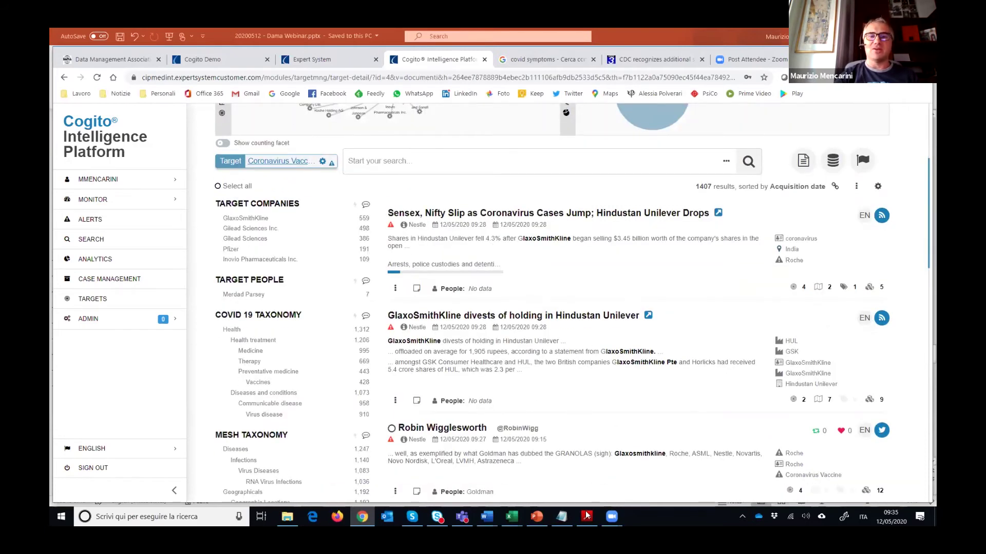
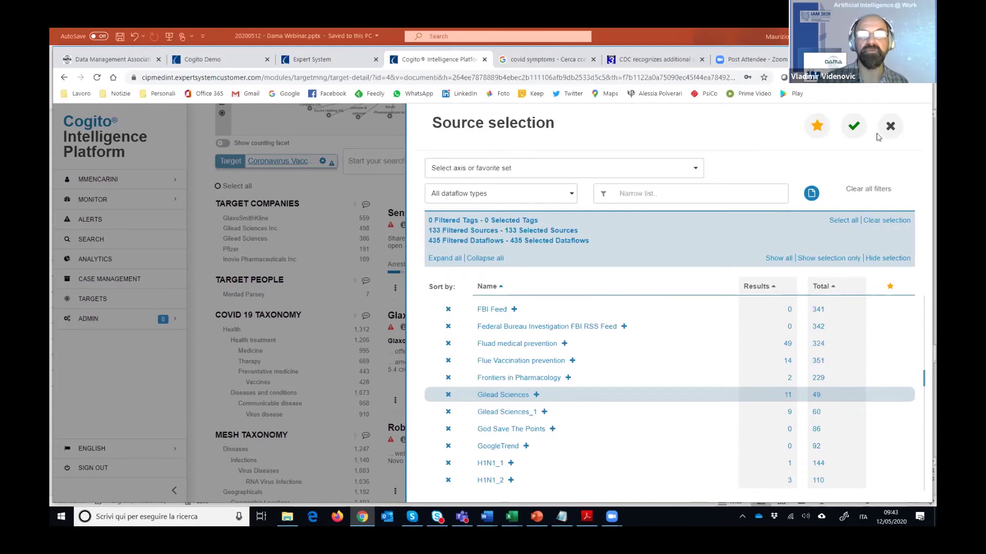
Step: Close the source selection without applying it and view the Coronavirus Vaccine target's analytics dashboard
left_click(890, 126)
scroll(458, 210, "up", 4)
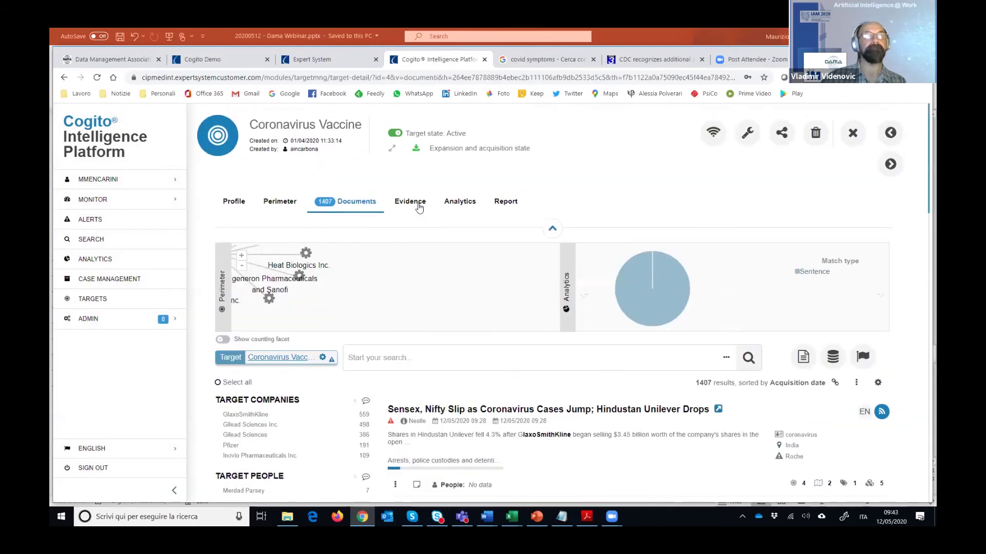
left_click(458, 205)
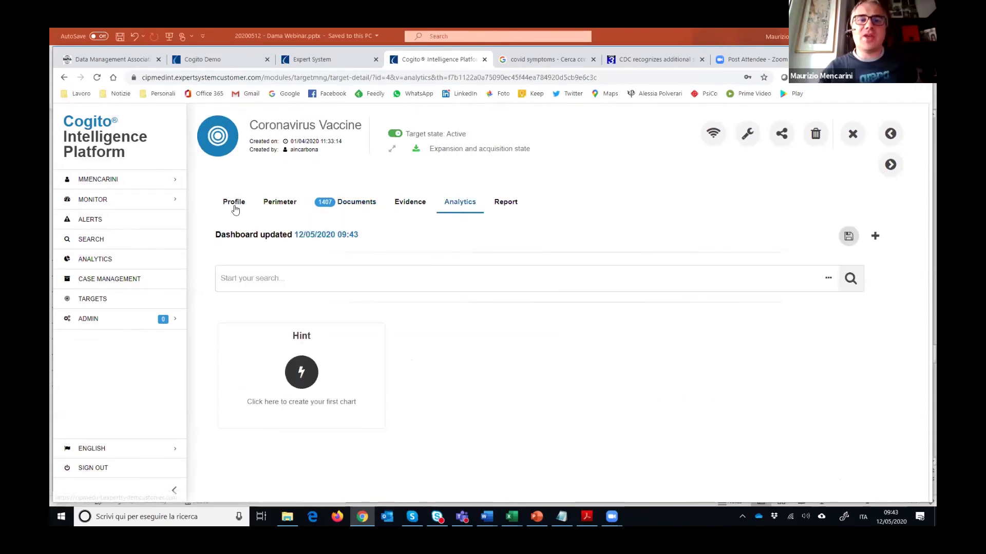
Step: Return to the filtered coronavirus search for Australia and open the very negative article about bans suspected to be payback
left_click(93, 248)
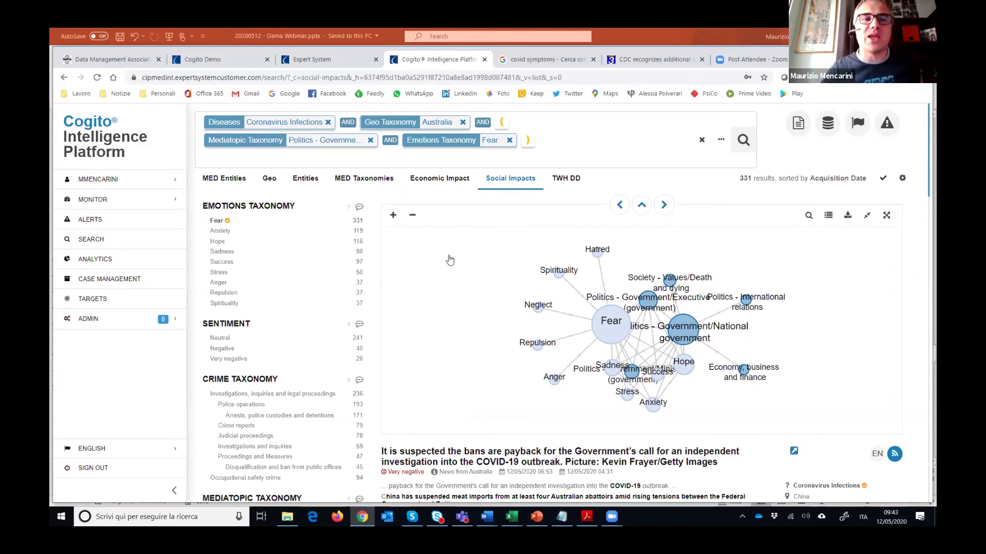
left_click(361, 208)
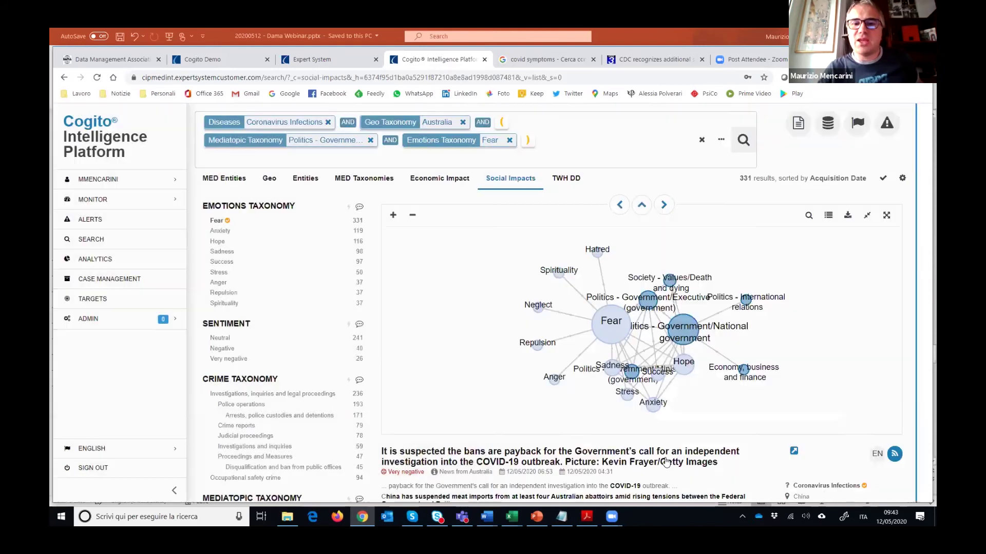
key("Escape")
left_click(666, 459)
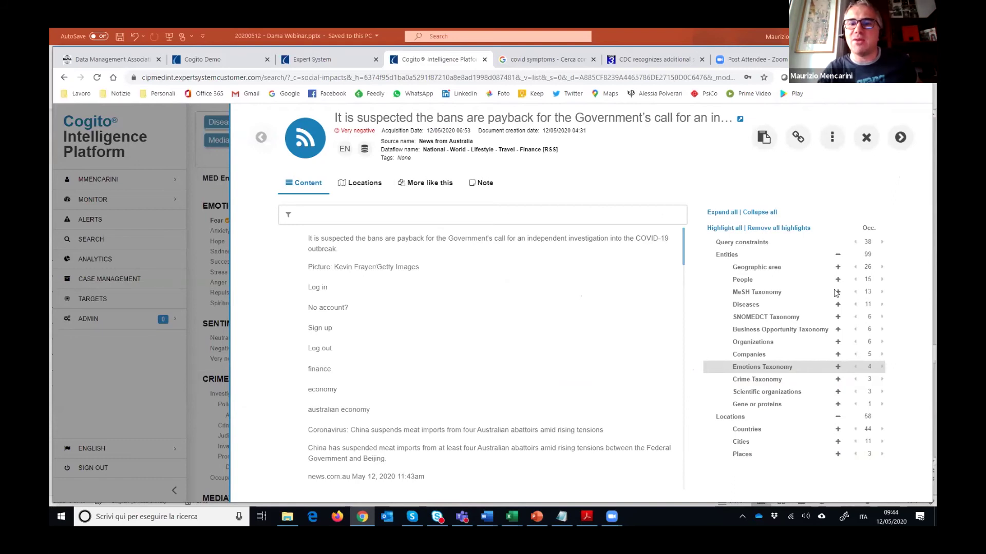
Step: Expand the article's Emotions Taxonomy and highlight Anxiety, locating the tagged sentence in the text
left_click(838, 367)
left_click(751, 396)
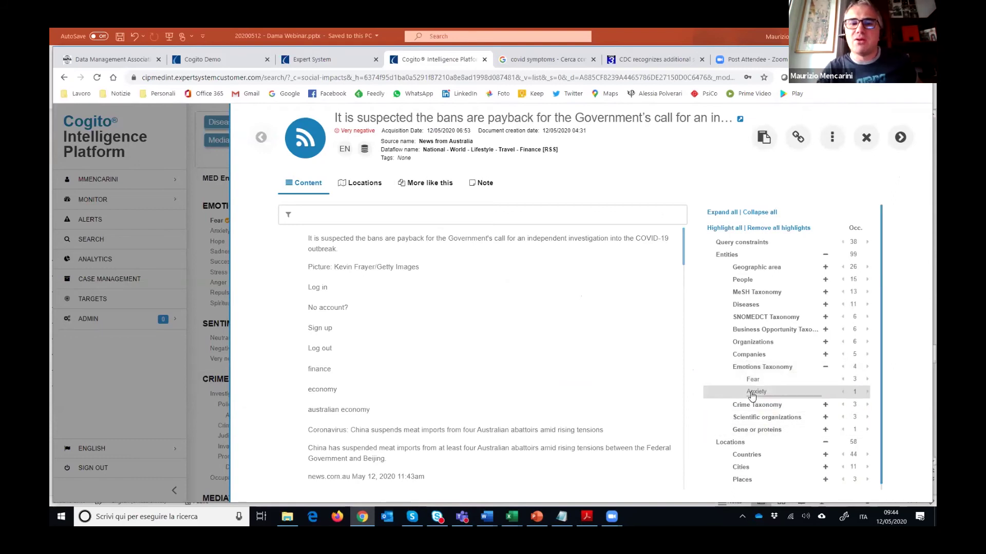
scroll(475, 336, "down", 15)
scroll(476, 336, "down", 10)
scroll(480, 339, "up", 8)
scroll(487, 338, "down", 10)
scroll(491, 359, "up", 4)
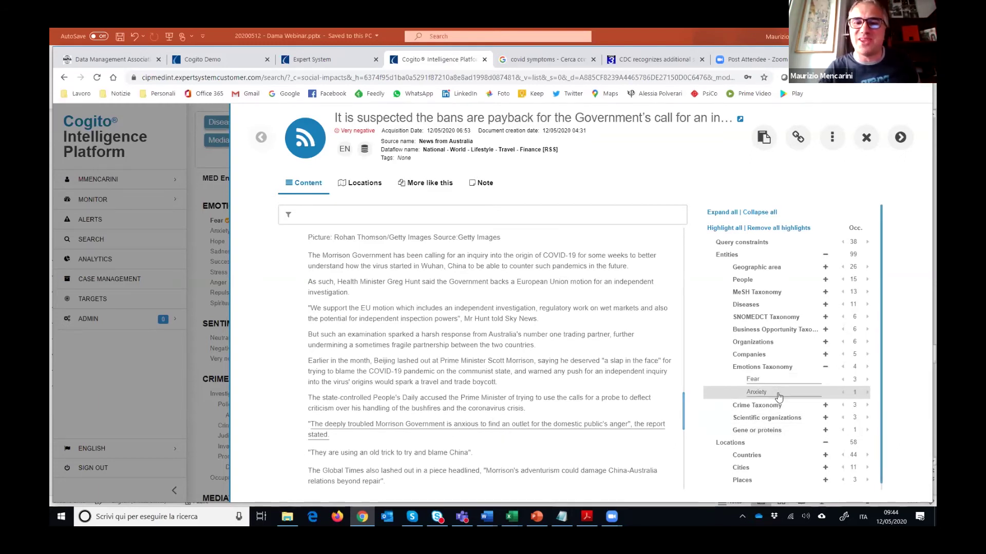
Step: Review the article's passages highlighted as Fear with Anxiety unhighlighted, then close the document
scroll(683, 394, "up", 1)
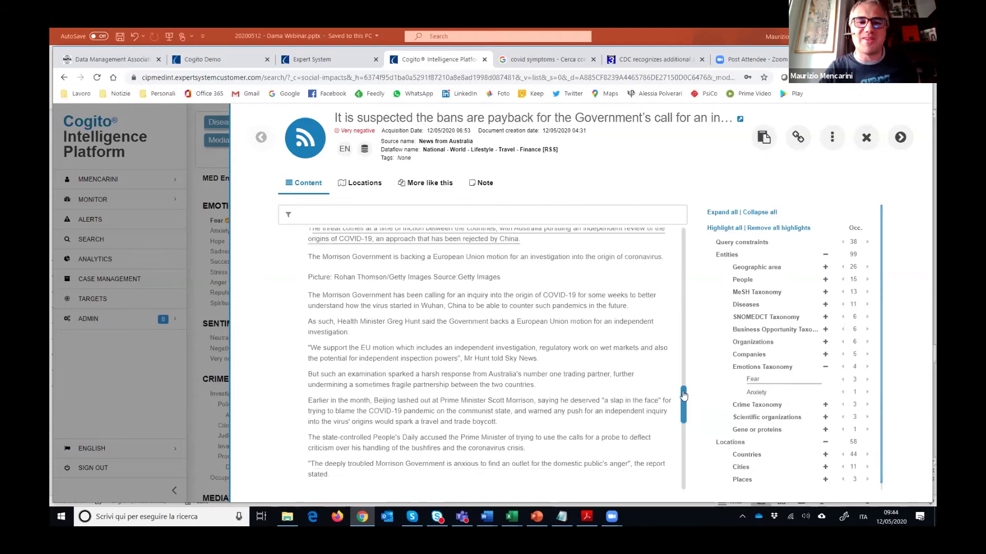
scroll(684, 394, "up", 4)
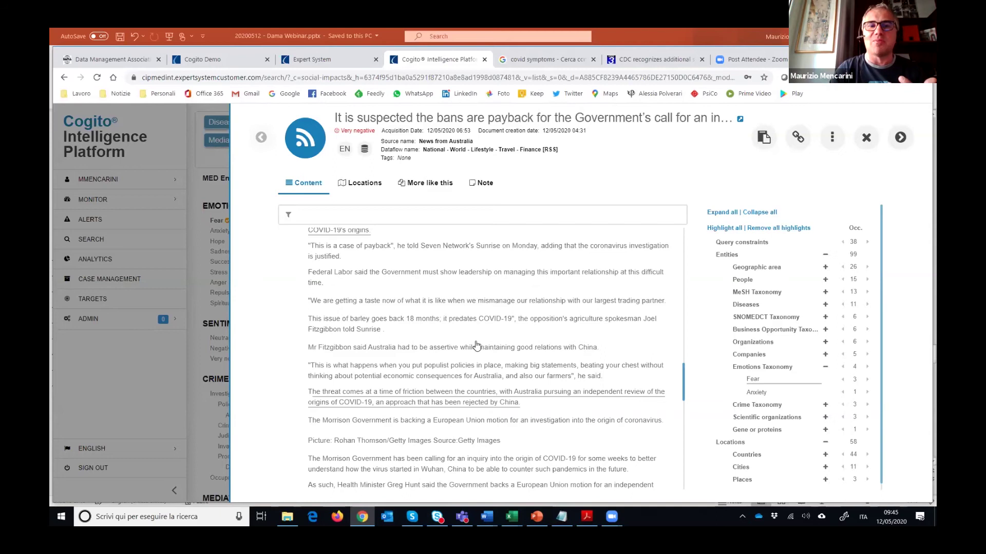
scroll(475, 359, "up", 5)
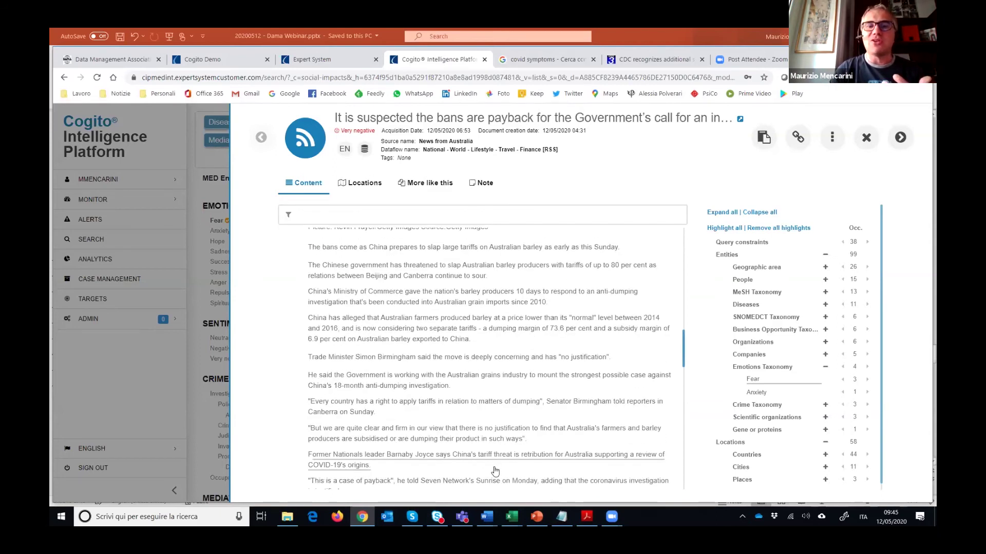
scroll(496, 470, "down", 4)
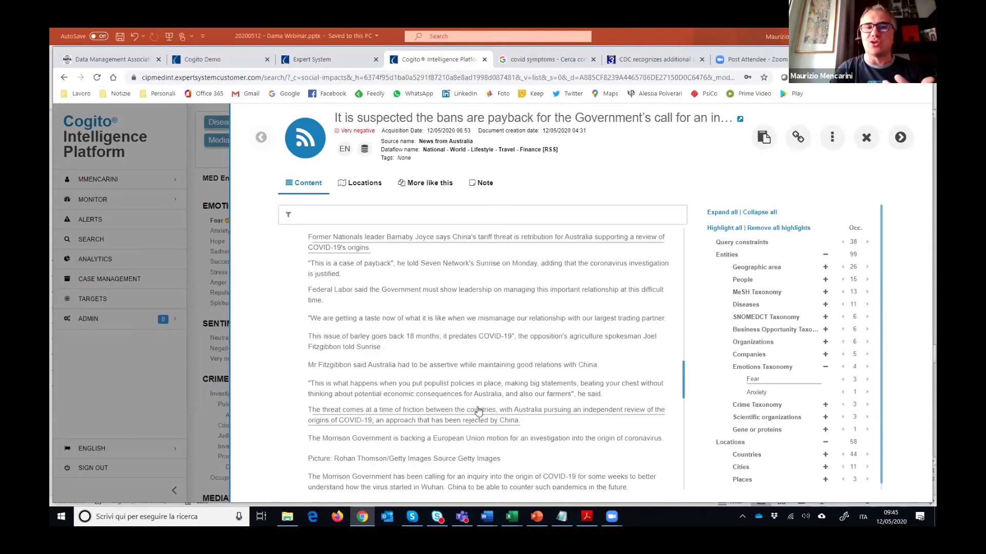
scroll(480, 409, "up", 4)
scroll(483, 405, "up", 4)
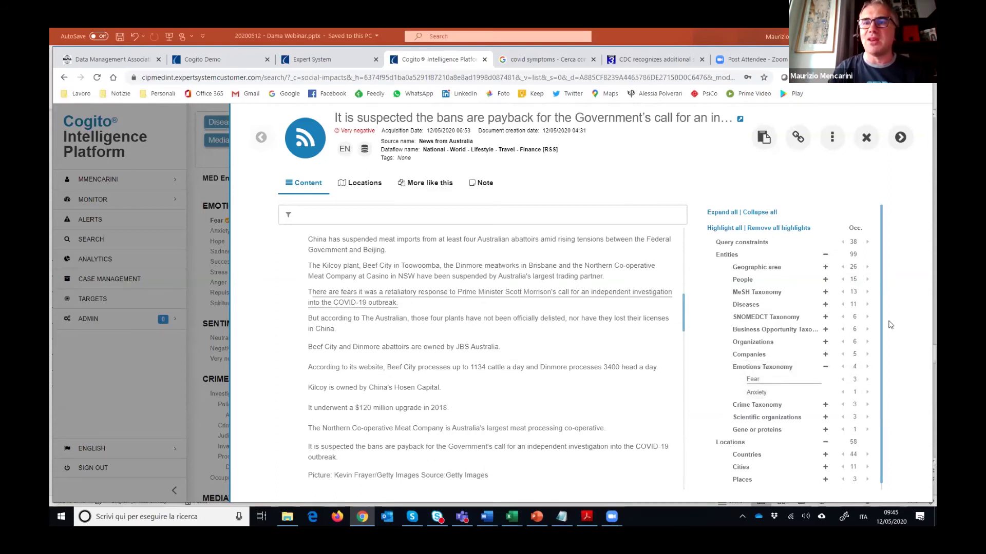
left_click(867, 137)
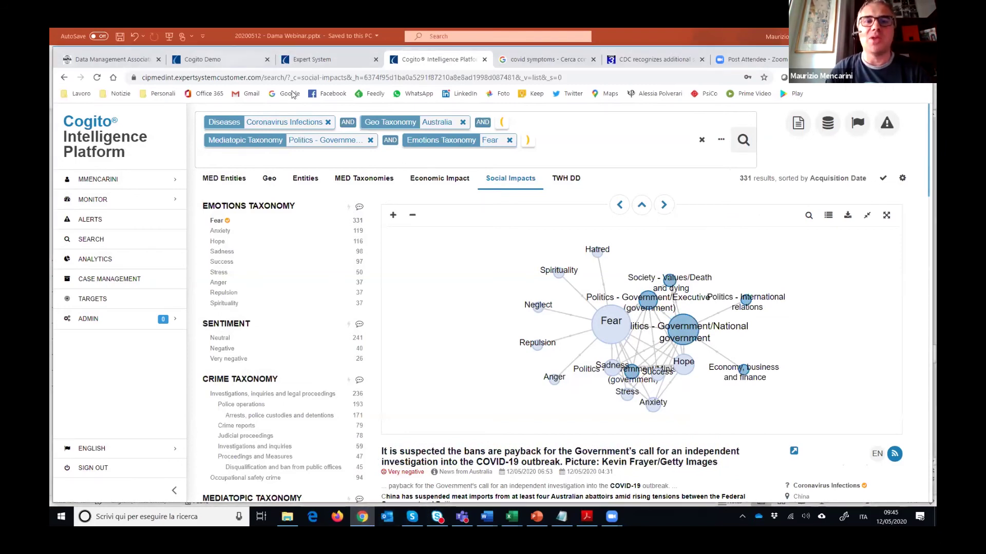
Step: Switch to Cogito Demo and search its Knowledge Graph Navigator for "jaguar"
key("ctrl+2")
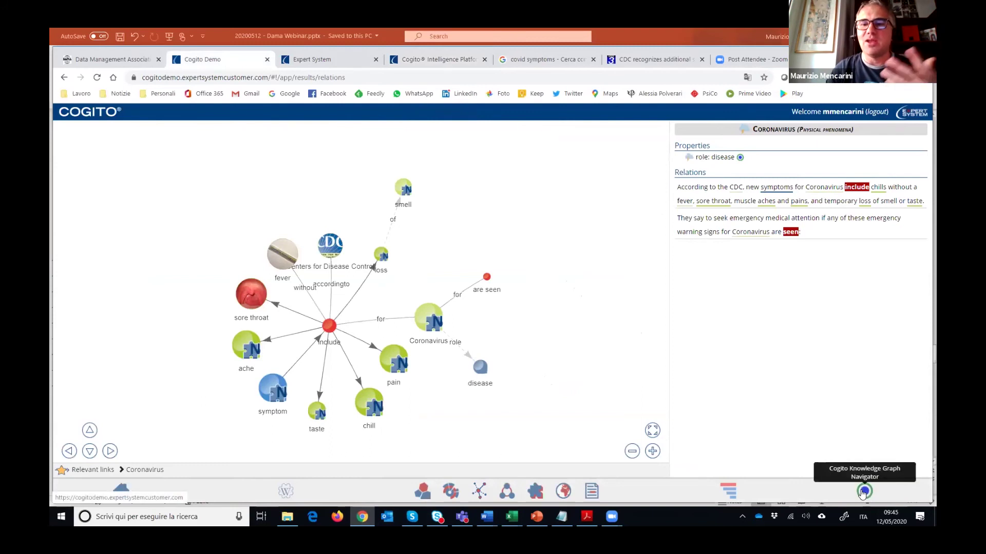
left_click(863, 492)
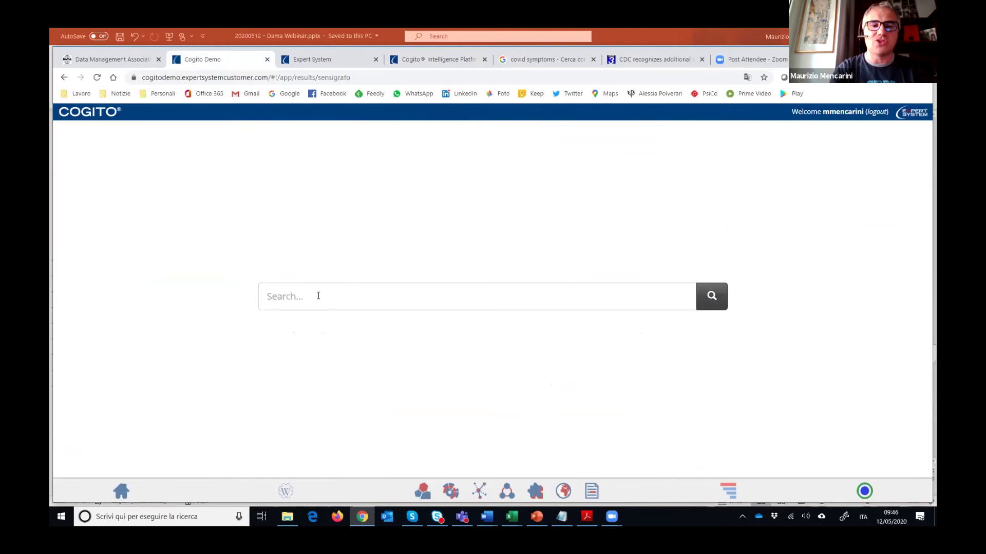
left_click(318, 296)
type("jaguar")
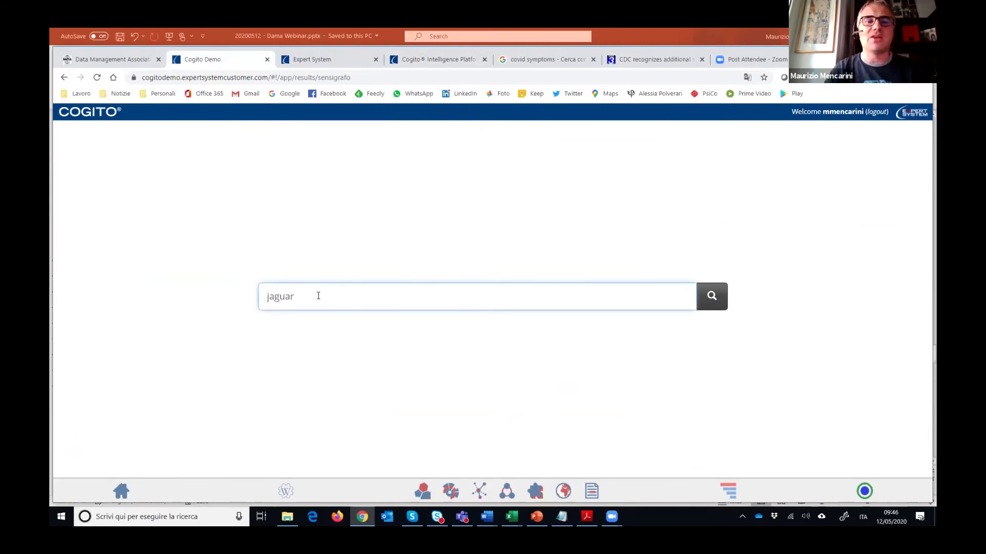
key("Return")
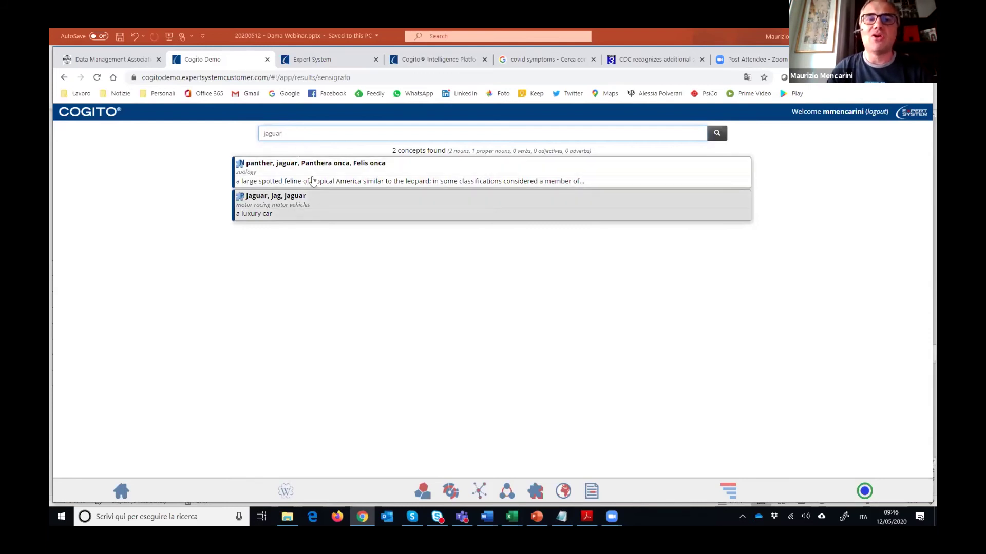
Step: Open the luxury car sense of jaguar, move up to its parent car concept and show that concept's verb/subject chain
left_click(314, 207)
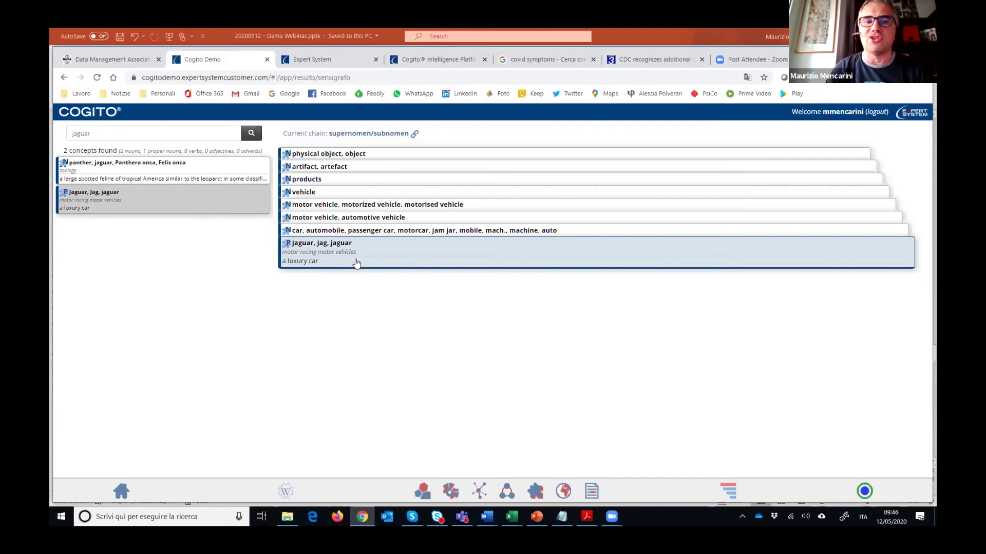
left_click(384, 235)
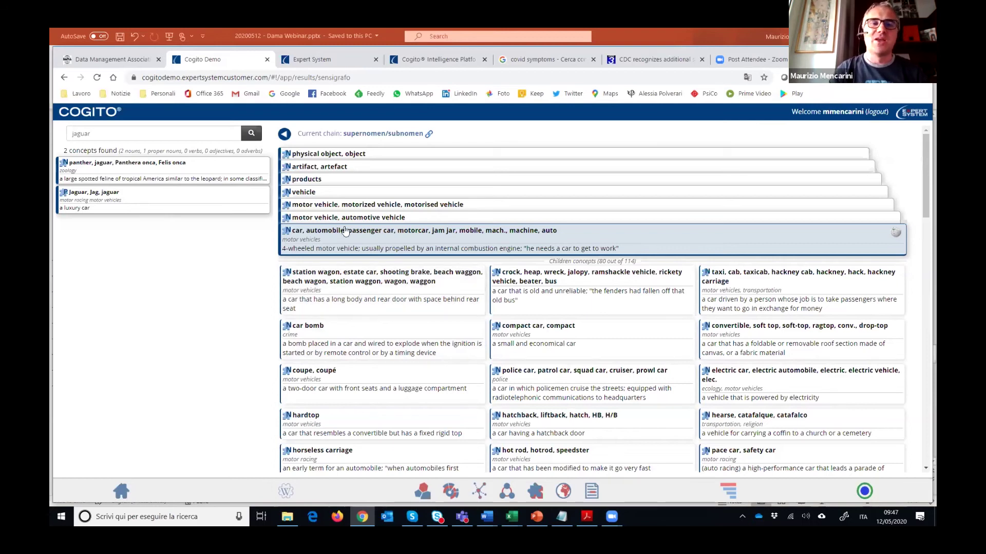
left_click(409, 135)
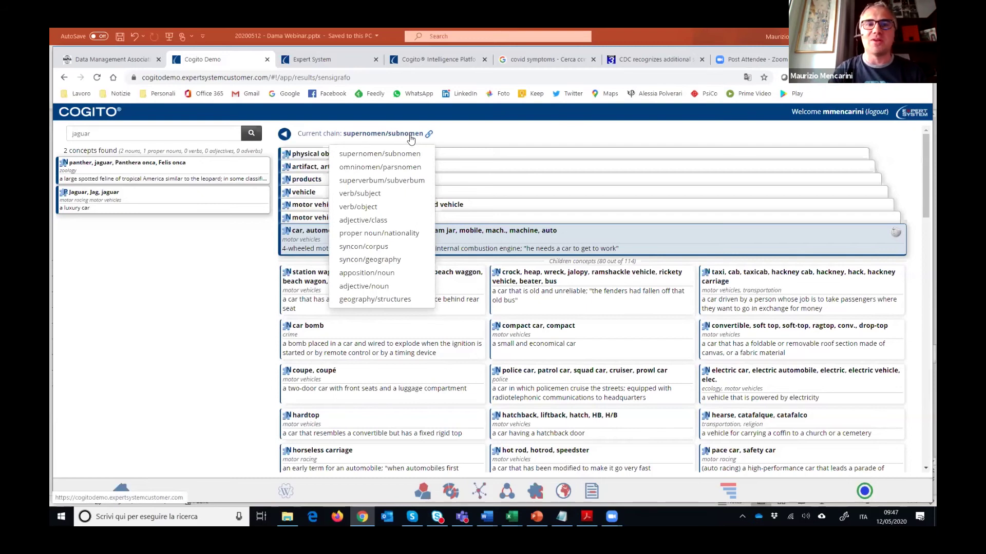
left_click(369, 195)
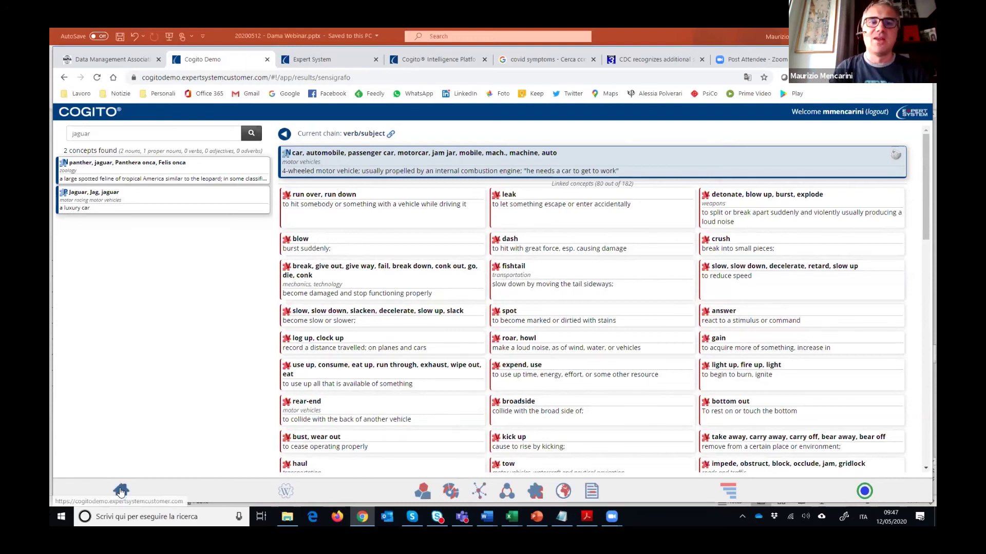
Step: Return to the document page and replace the existing text with "my jaguar is eating meat"
left_click(376, 135)
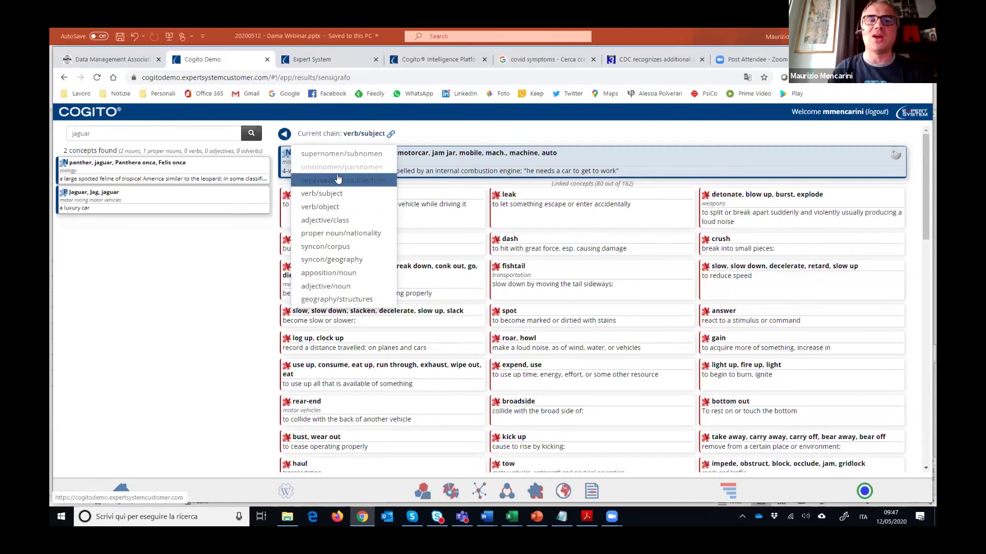
left_click(124, 471)
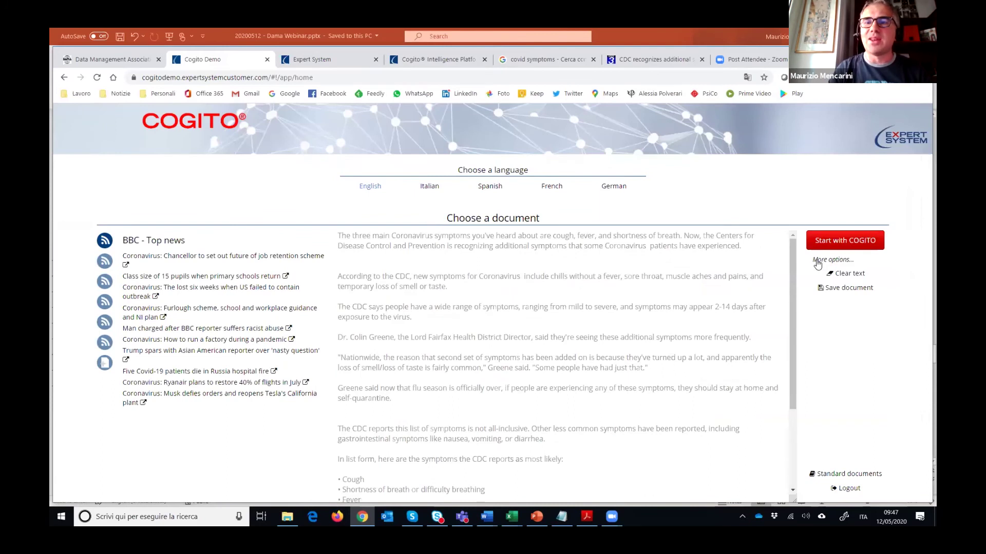
left_click(844, 273)
type("jaguar")
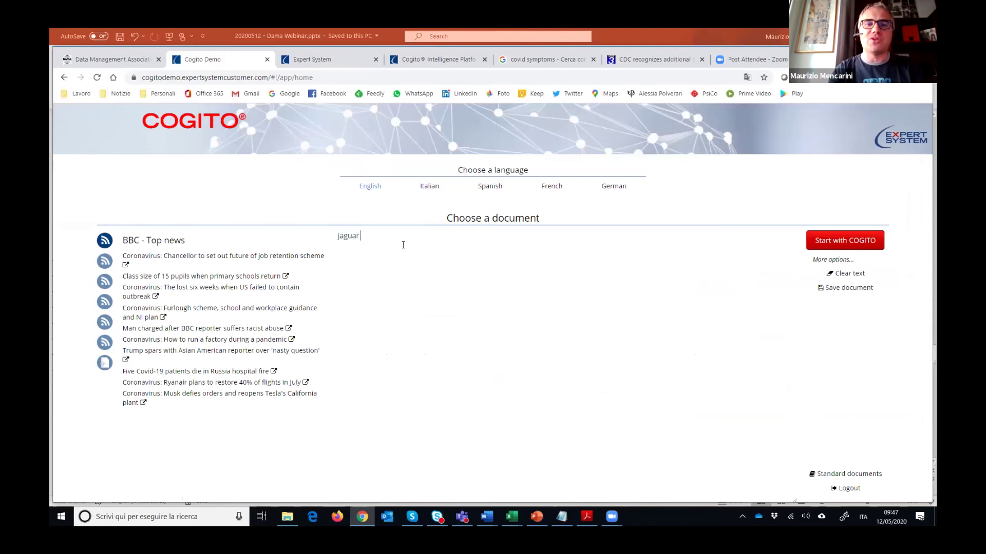
key("BackSpace")
key("BackSpace")
key("BackSpace")
key("BackSpace")
key("BackSpace")
key("BackSpace")
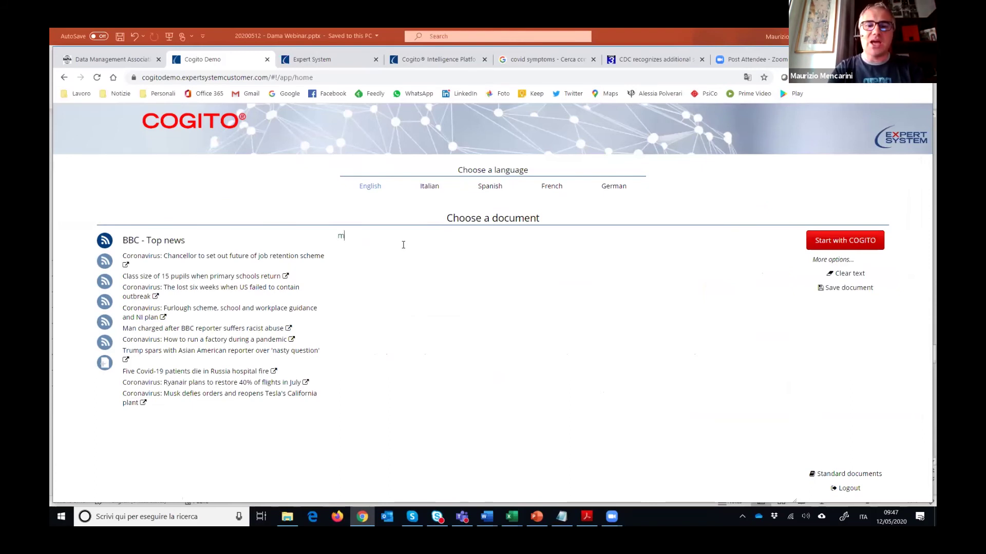
type("my jaguar is eating")
type("meat")
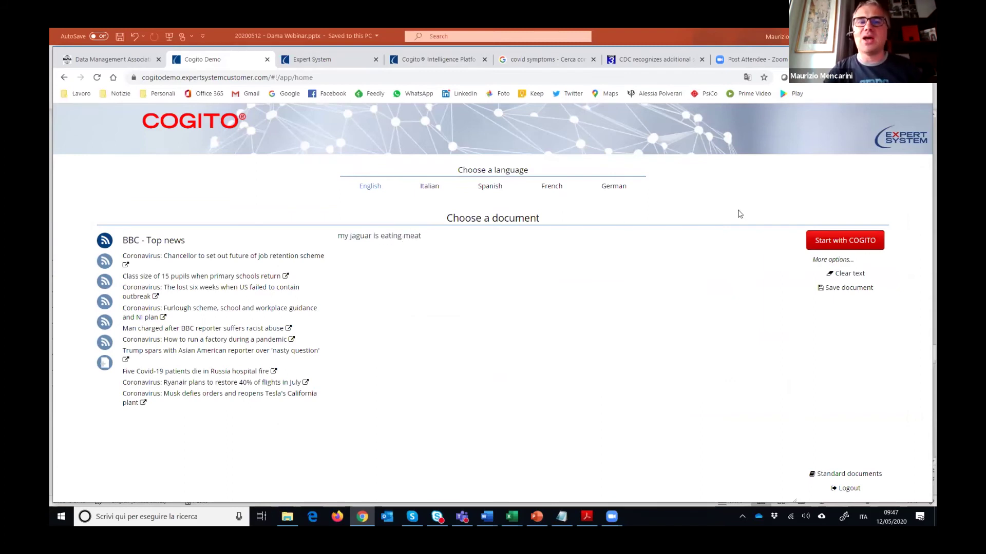
Step: Analyze the sentence and inspect the meanings assigned to "jaguar" and "eating" in its Text view
key("Return")
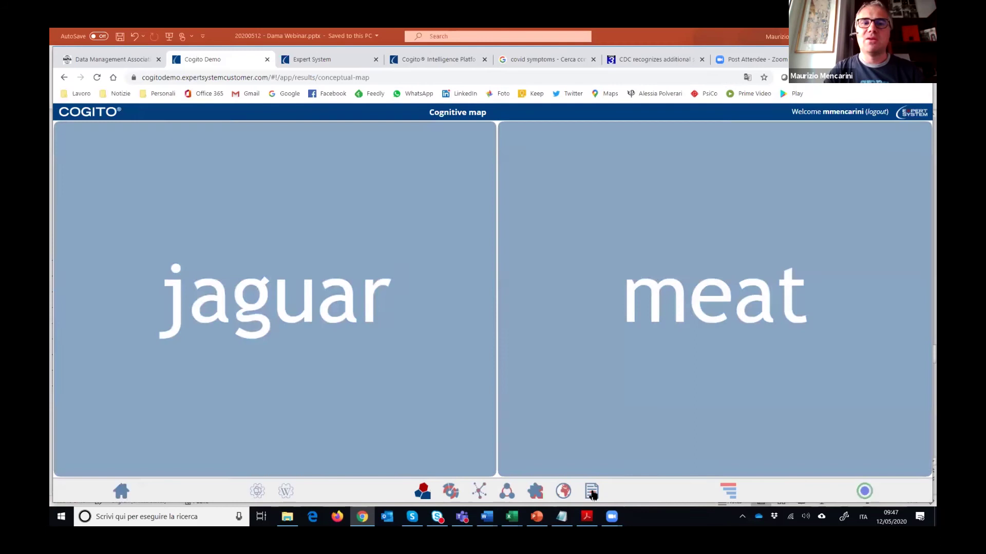
left_click(591, 492)
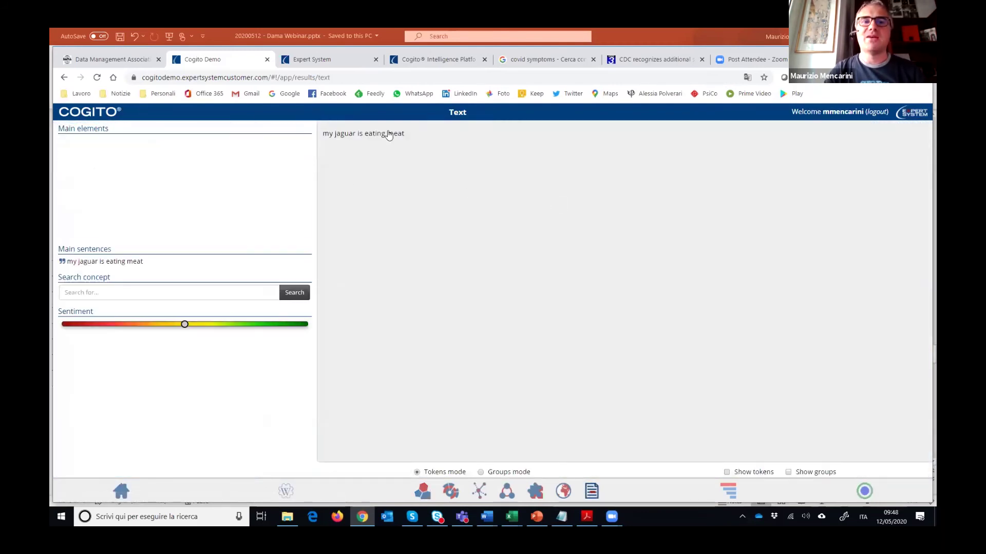
mouse_move(351, 141)
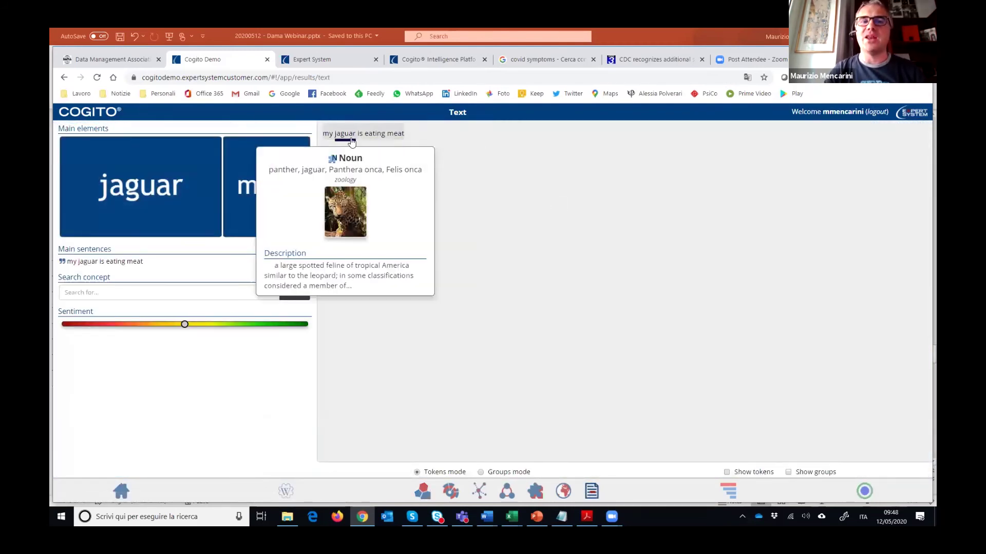
mouse_move(384, 136)
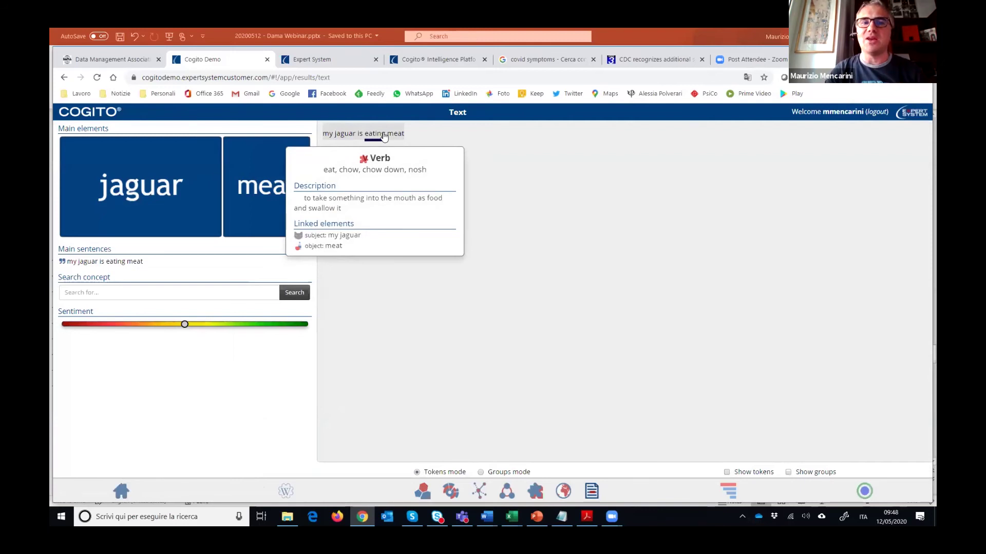
Step: Go back to the document page and change the sentence to "my jaguar is eating gas"
left_click(132, 492)
double_click(416, 235)
type("gas")
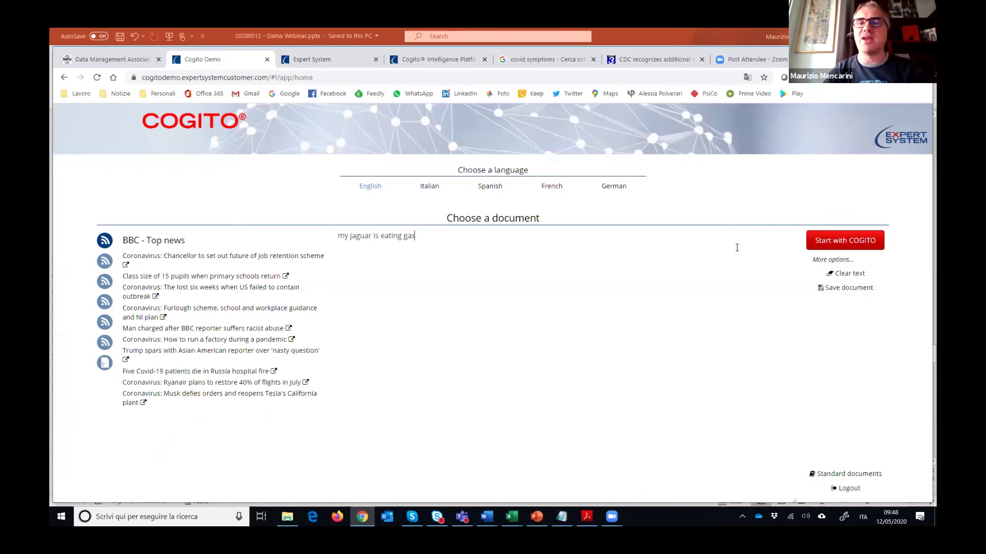
Step: Analyze the gas sentence and inspect the meanings assigned to "jaguar" and "gas" in its Text view
left_click(845, 240)
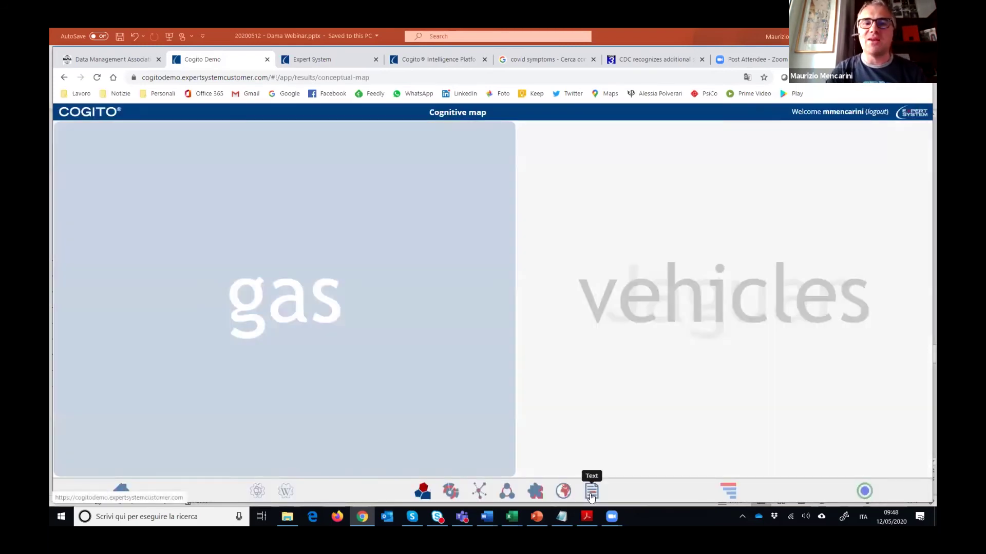
left_click(590, 491)
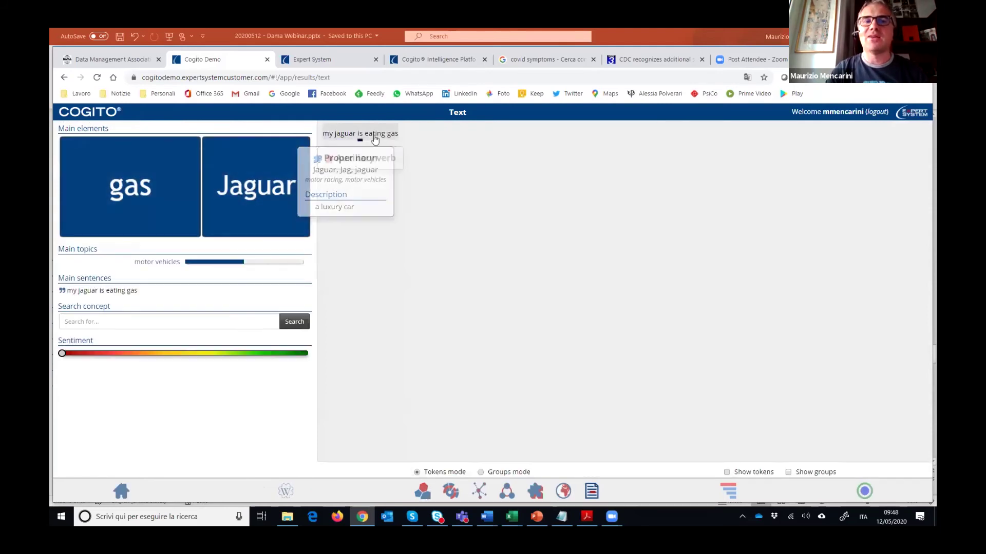
mouse_move(392, 138)
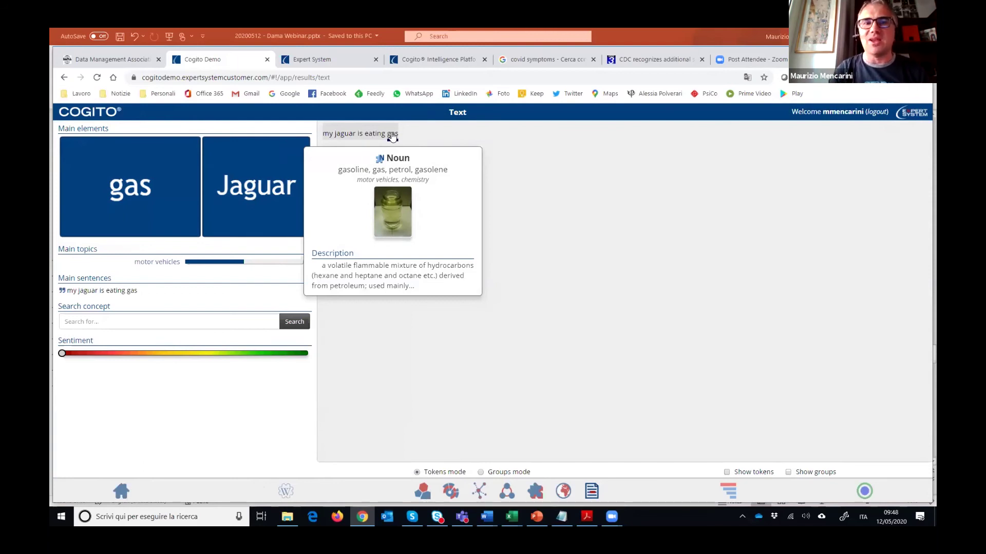
Step: Glance at the CDC symptoms article, switch back to Cogito Intelligence Platform and show its list of alerts
left_click(650, 60)
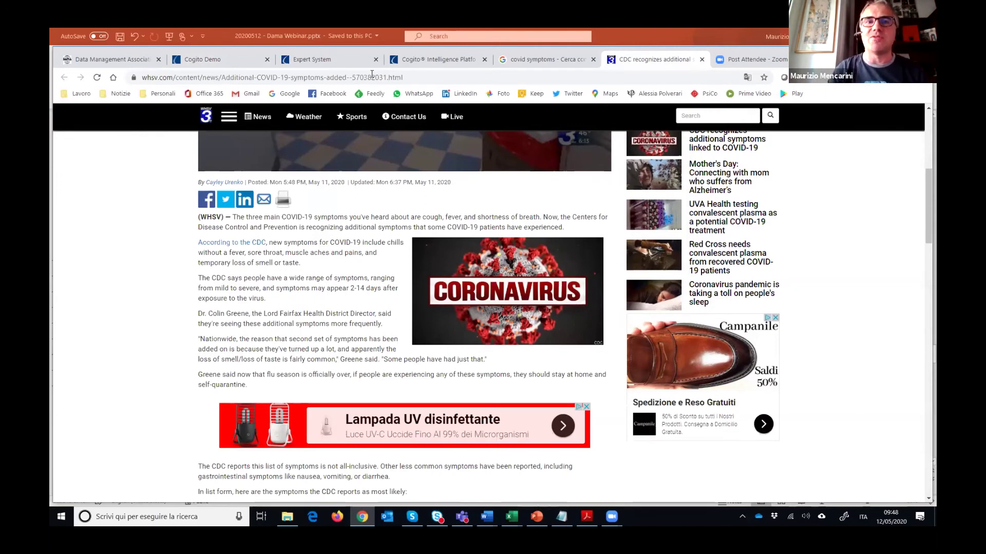
left_click(423, 57)
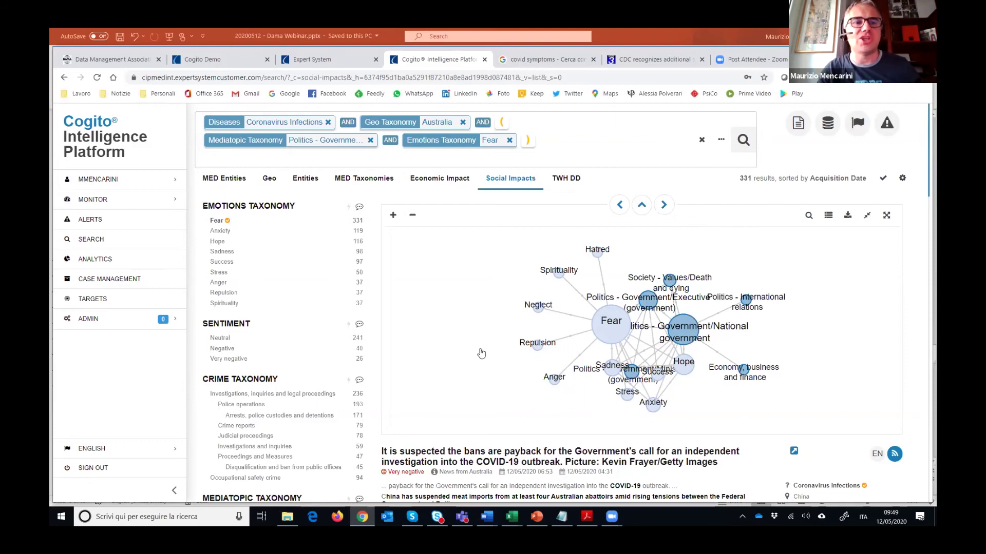
left_click(97, 220)
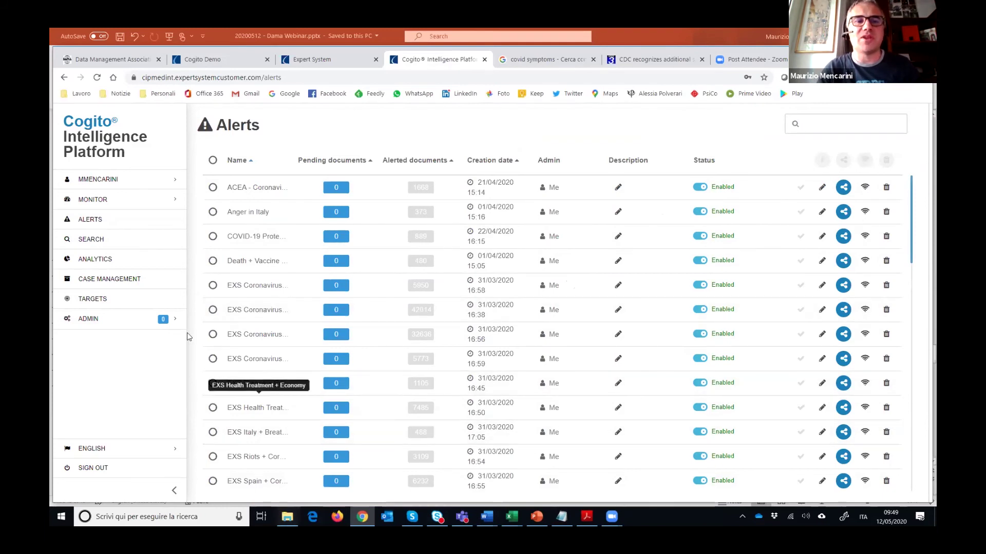
Step: Open the shared Emotions Analytics dashboard and review its world leaders table and the emotion pie charts for individual leaders
left_click(100, 260)
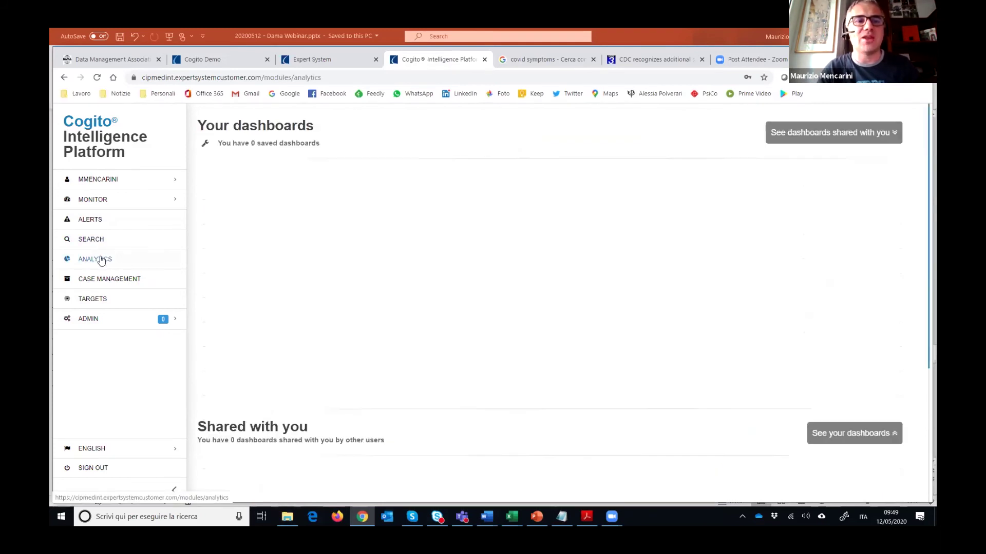
scroll(524, 286, "down", 3)
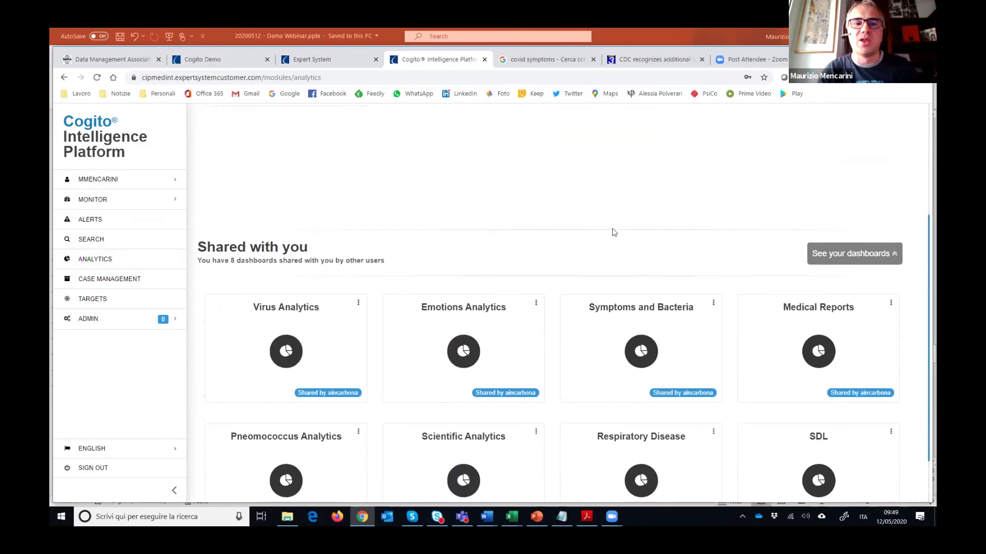
scroll(589, 210, "down", 2)
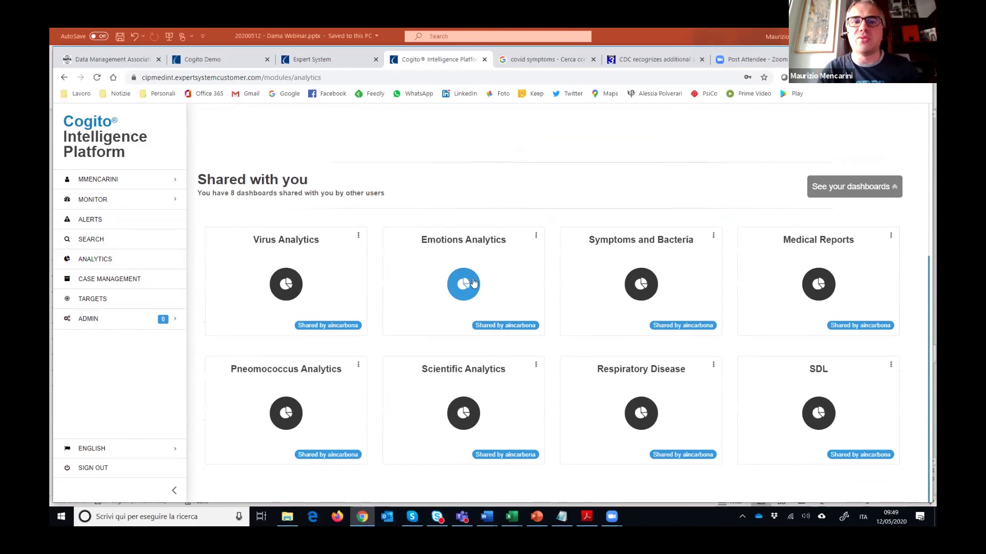
left_click(473, 282)
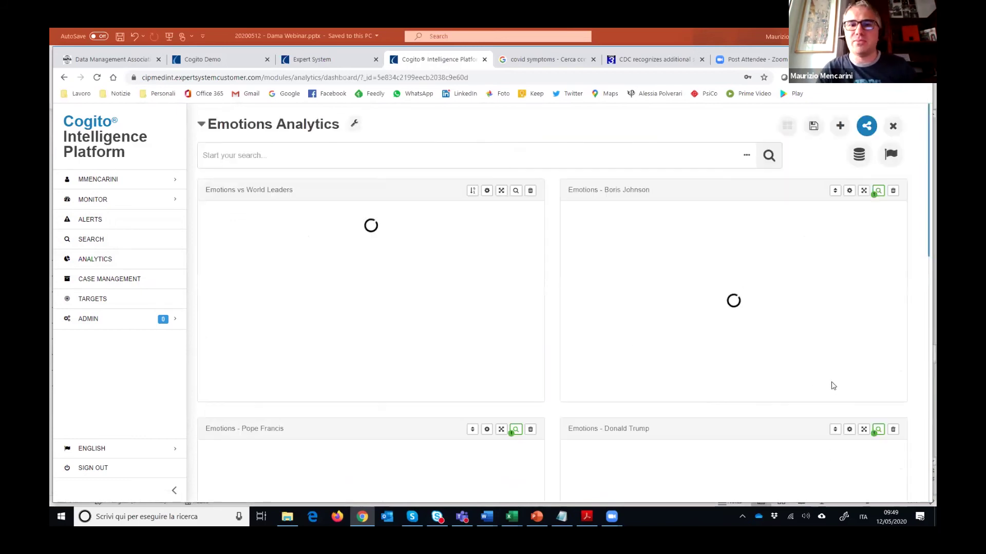
scroll(567, 347, "down", 5)
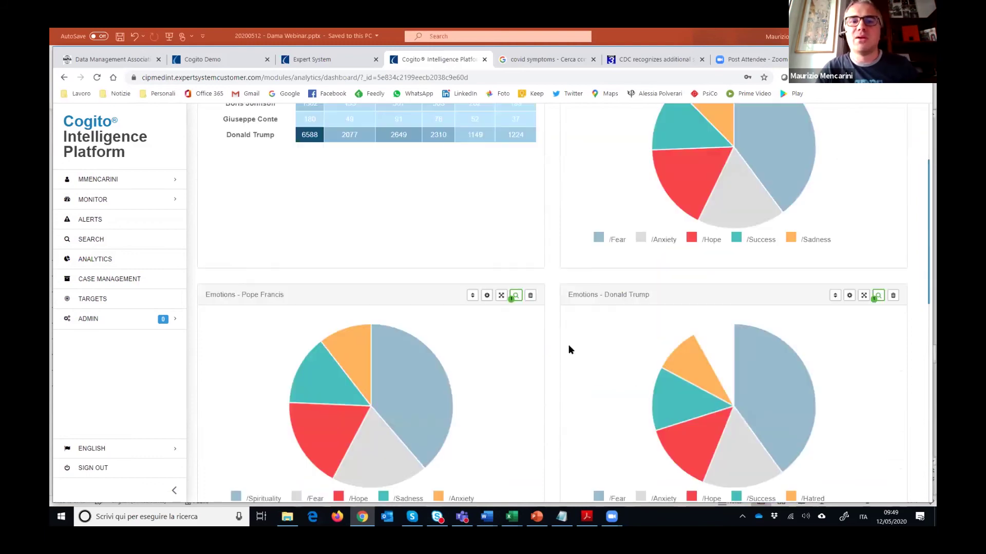
scroll(732, 318, "up", 3)
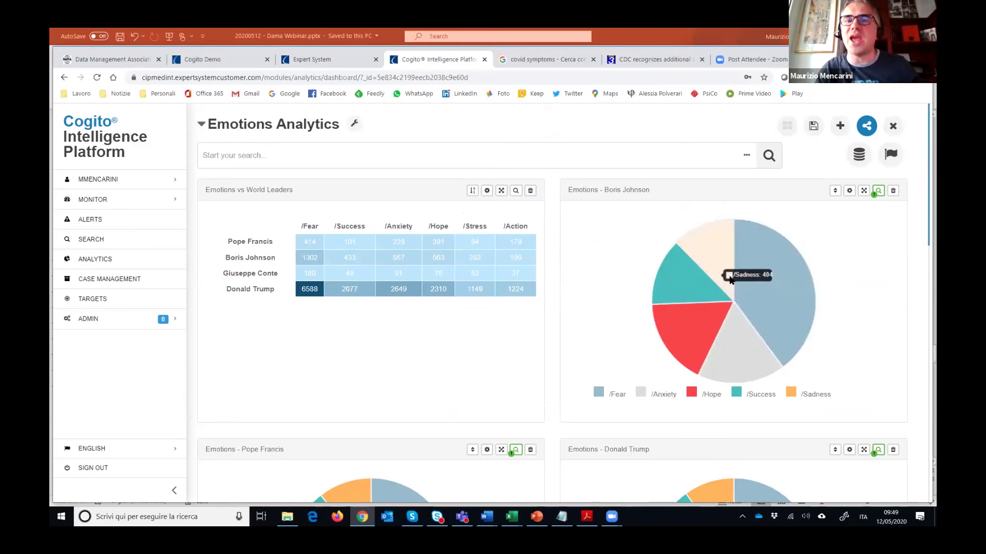
scroll(552, 317, "down", 3)
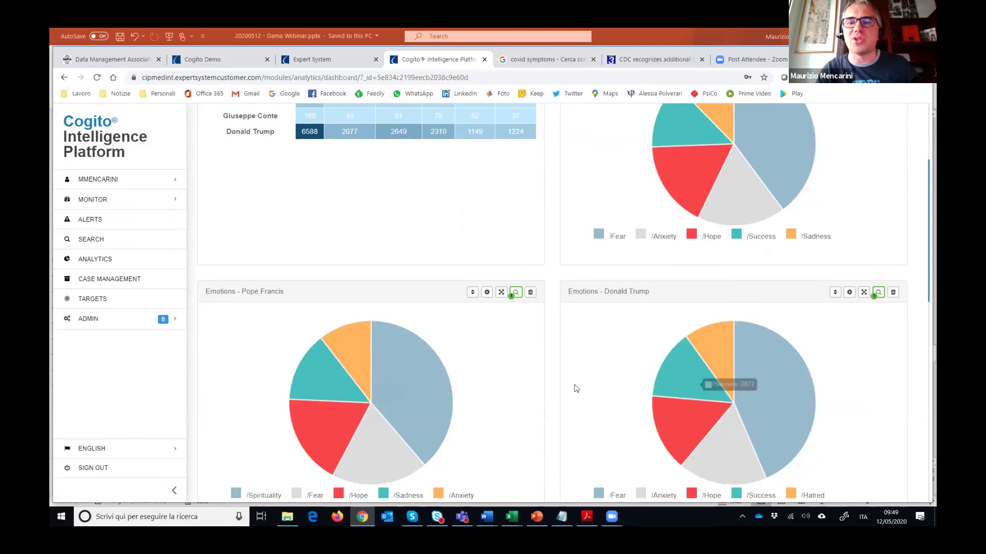
scroll(410, 272, "up", 3)
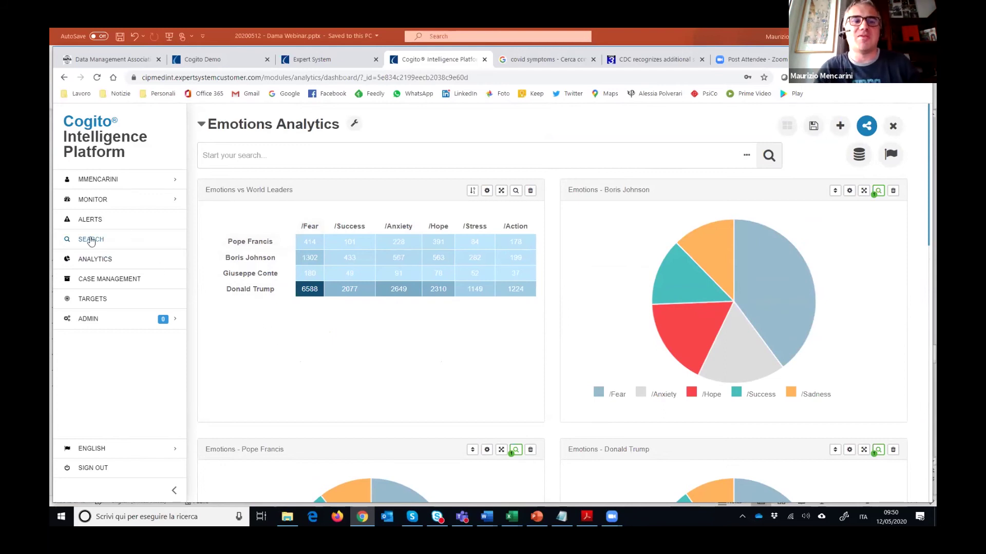
Step: Open the shared Respiratory Disease dashboard and review its infection tables, emotions chart and Respiratory infections + Drugs chart
left_click(98, 261)
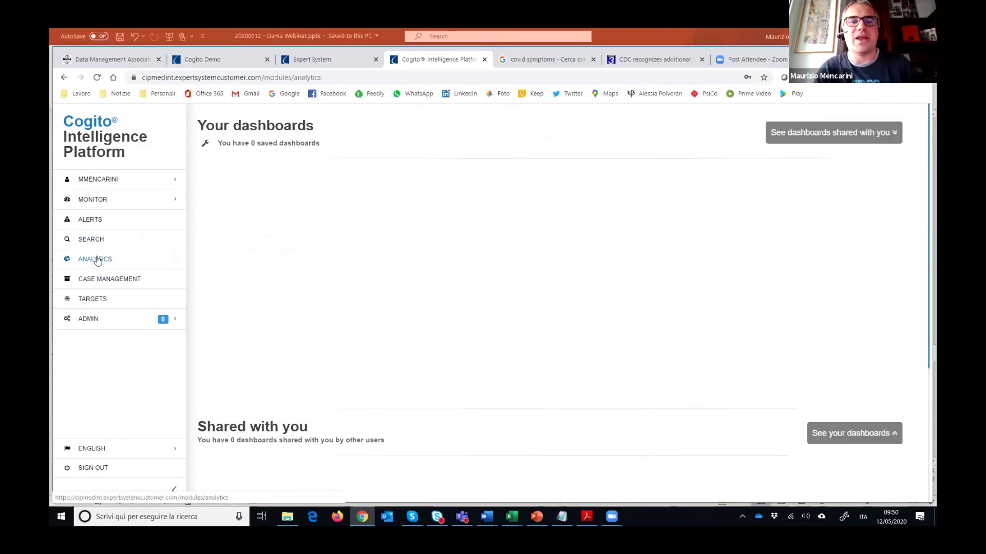
scroll(444, 318, "down", 5)
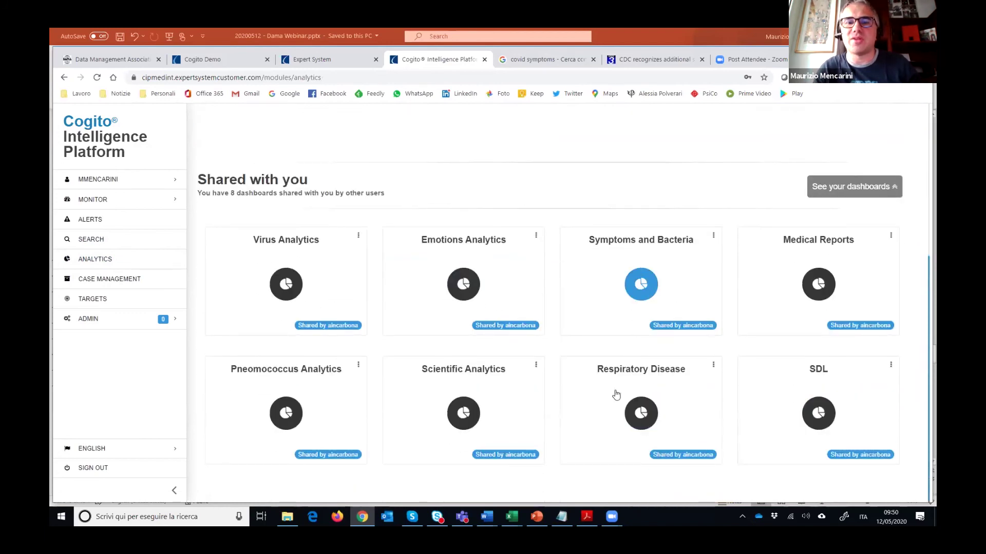
left_click(645, 404)
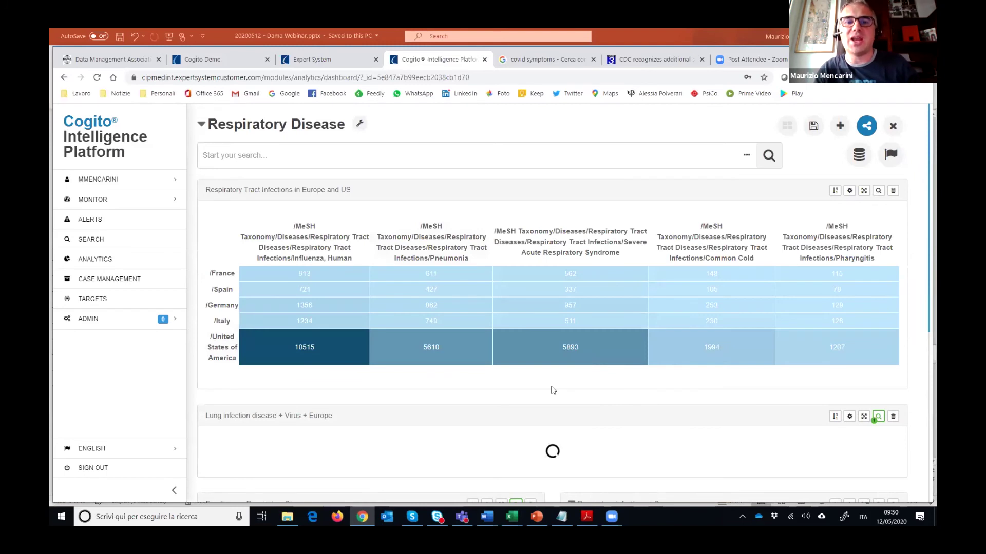
scroll(514, 270, "down", 4)
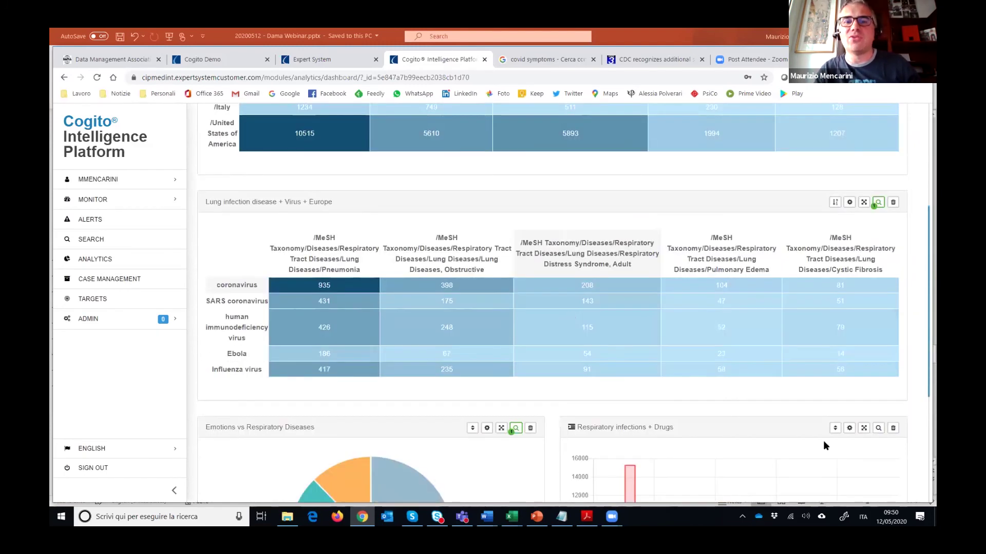
scroll(774, 315, "down", 4)
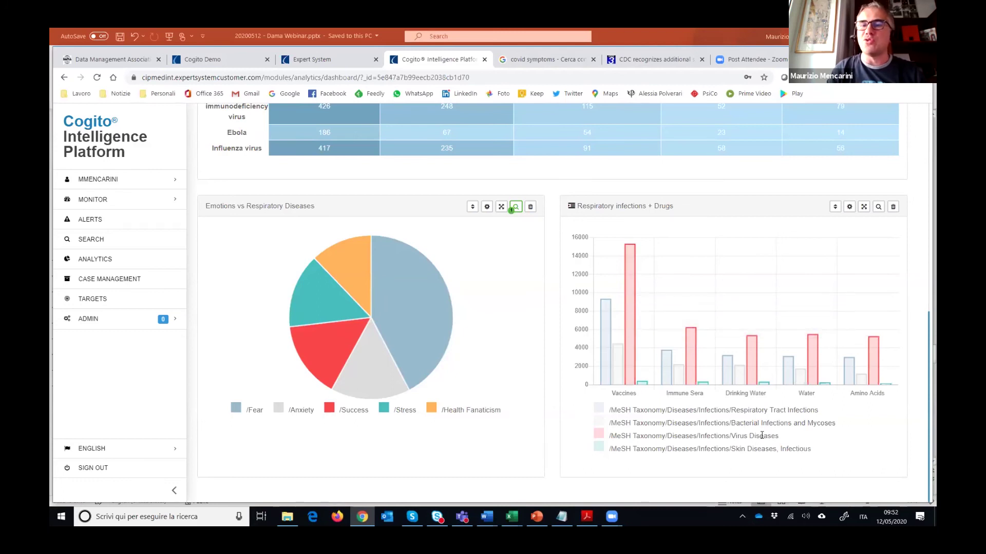
Step: Inspect the Vaccines figures in the Respiratory infections + Drugs chart and filter the dashboard through its Virus Diseases bar for Vaccines
mouse_move(644, 388)
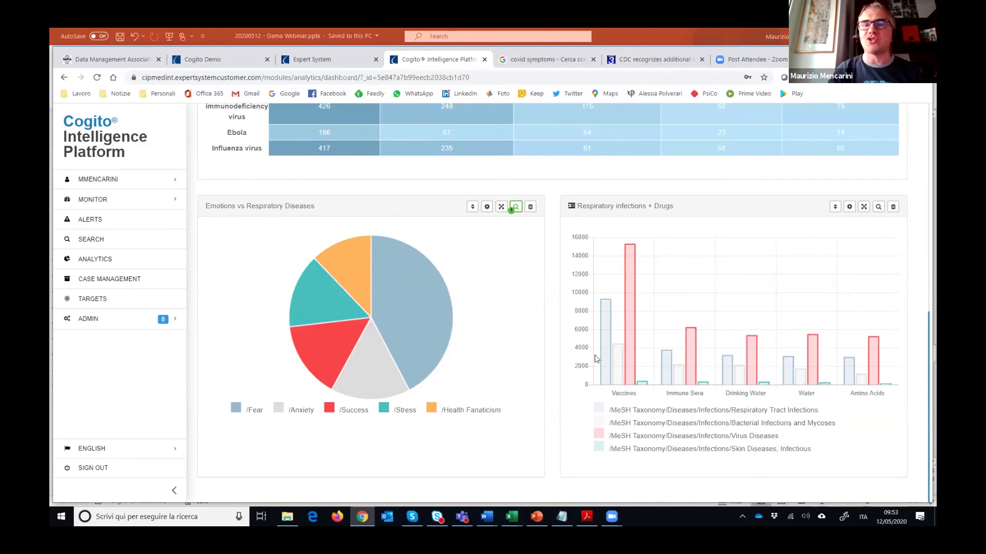
mouse_move(627, 303)
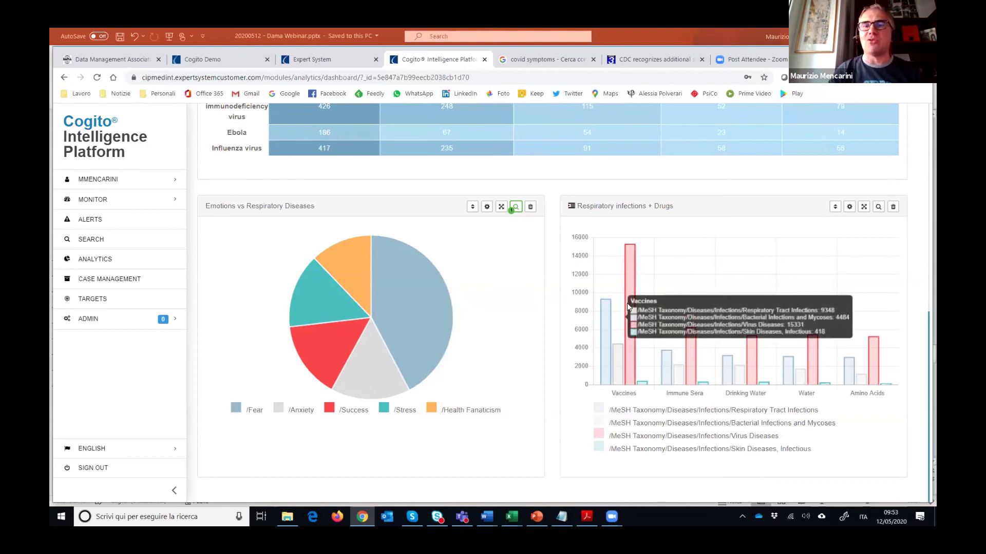
left_click(630, 275)
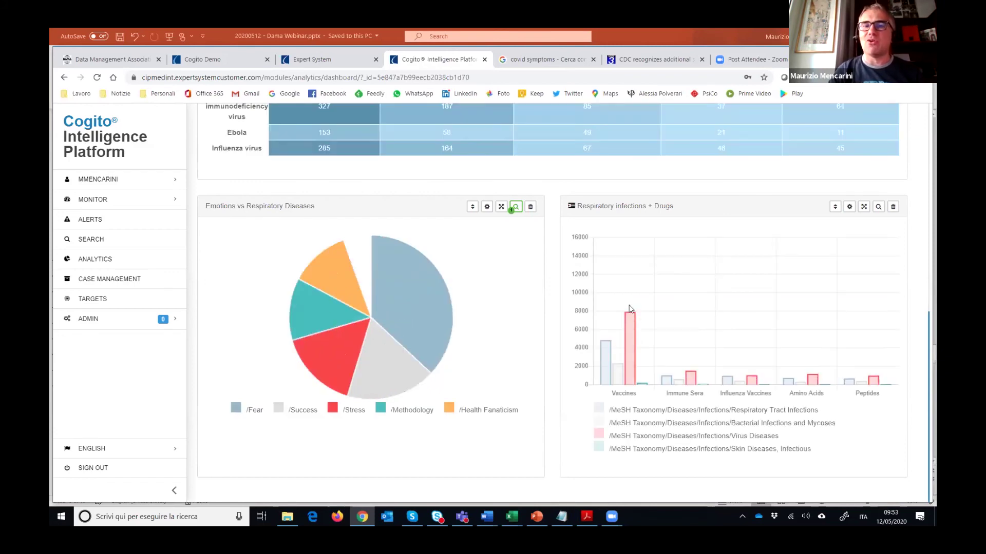
mouse_move(633, 300)
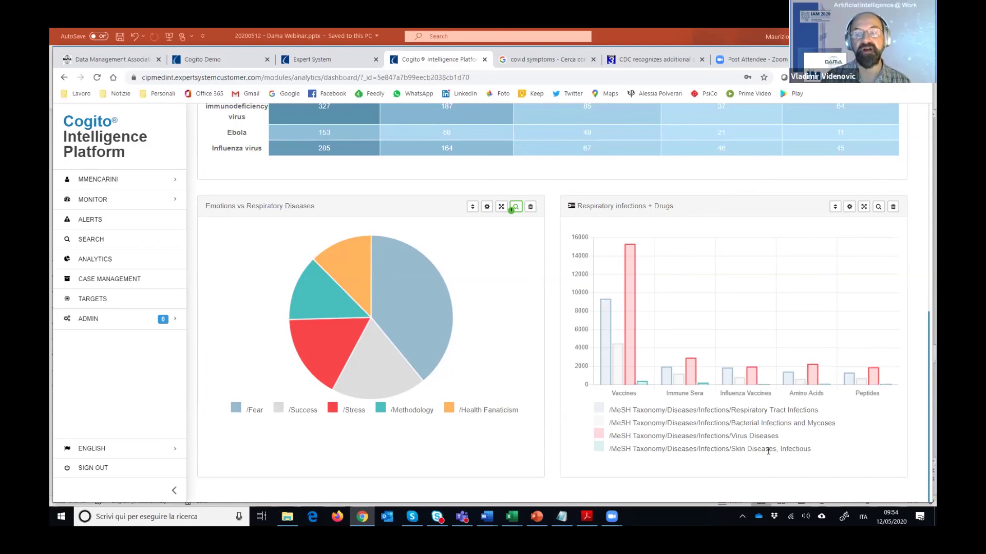
Step: Return to the document search and clear all filters from the query
left_click(98, 241)
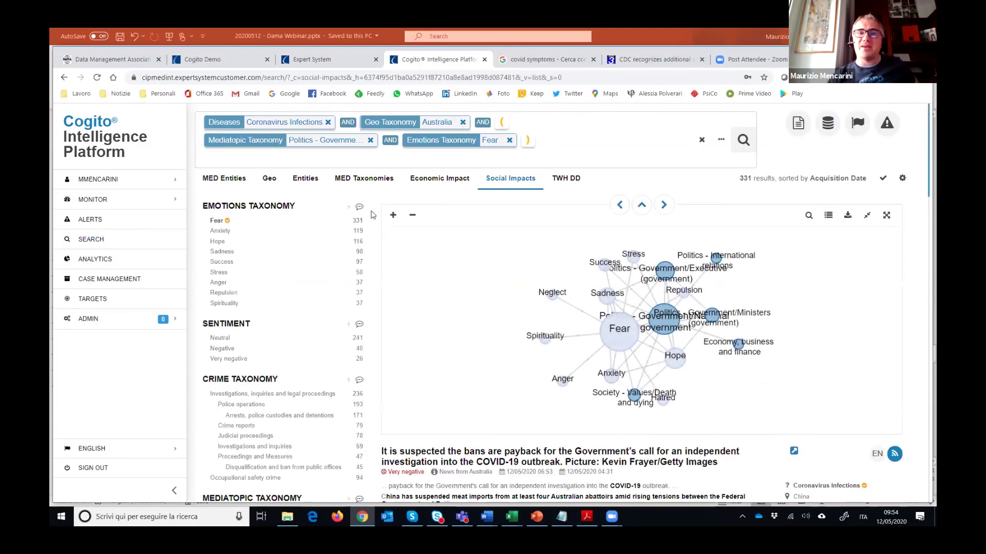
left_click(703, 140)
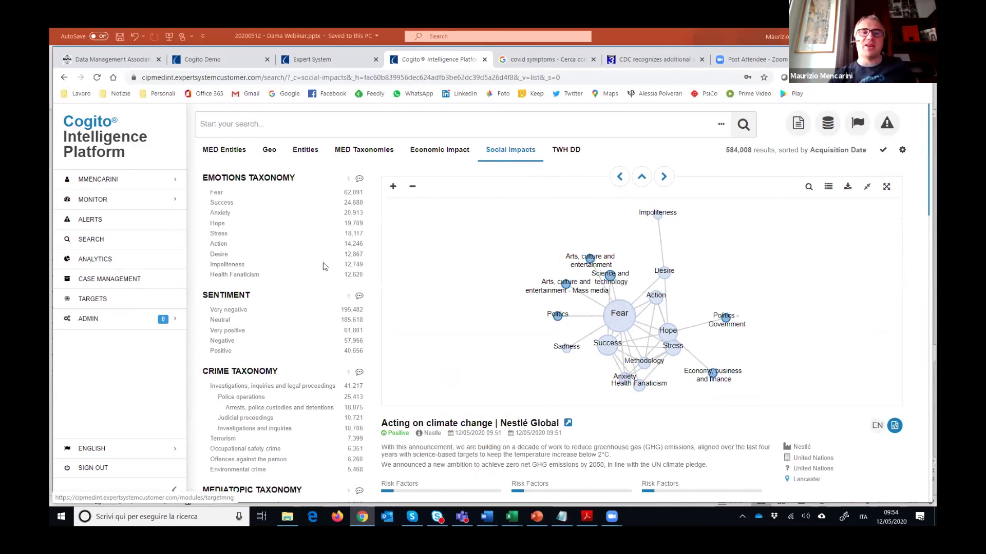
Step: Filter the documents by the Covid 19 Taxonomy symptoms Fever and Breathing problems
left_click(355, 153)
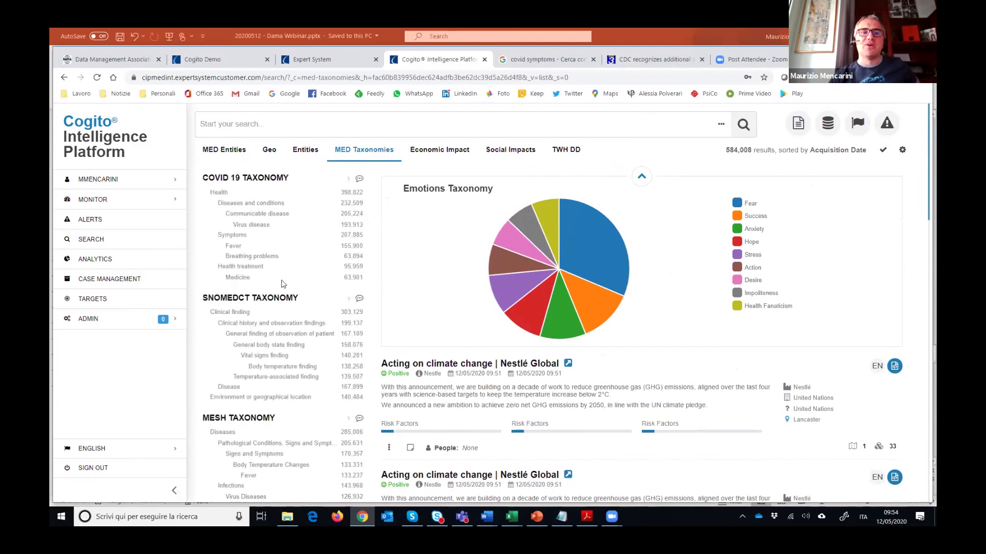
left_click(231, 247)
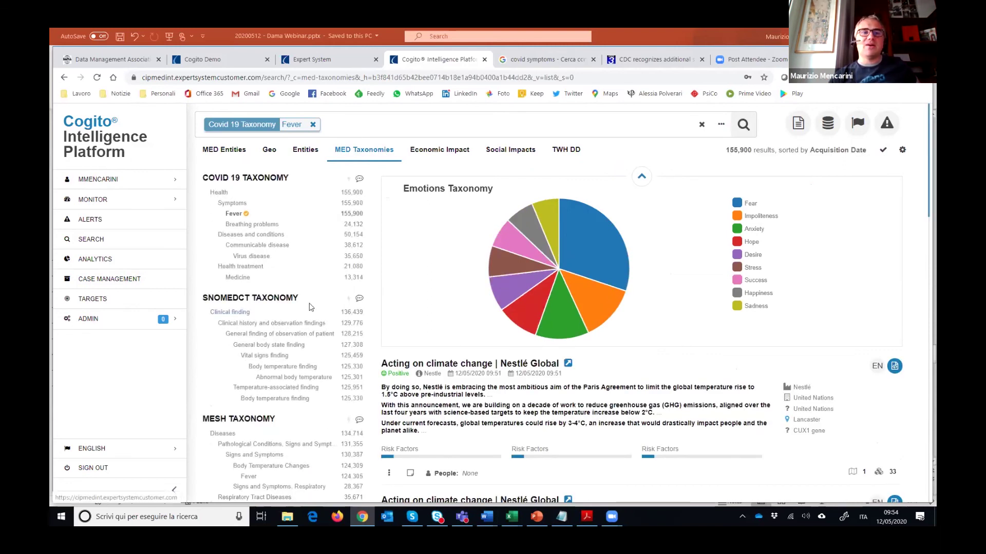
left_click(259, 226)
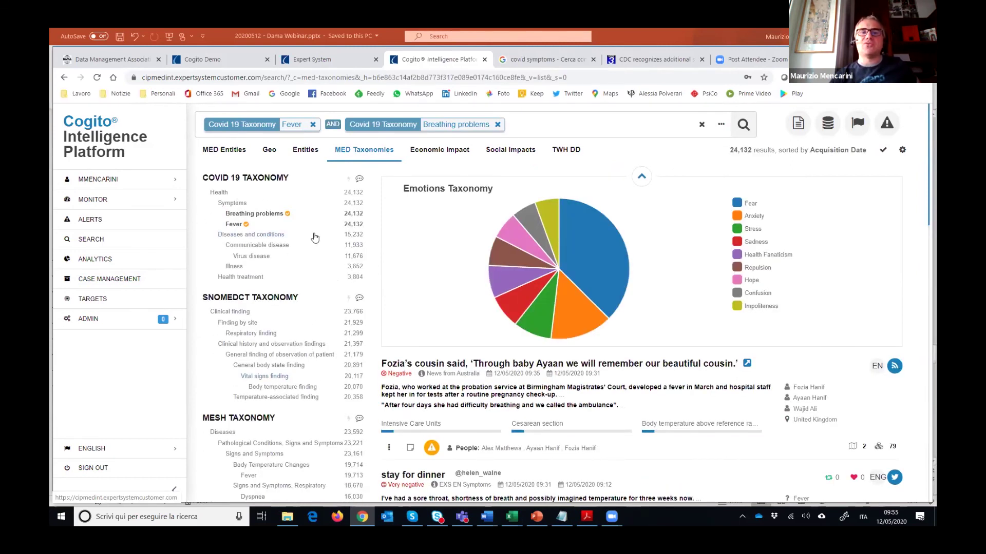
Step: Open the full Covid 19 Taxonomy, expand Diseases and conditions under Health, and add Heart disease to the query
left_click(360, 179)
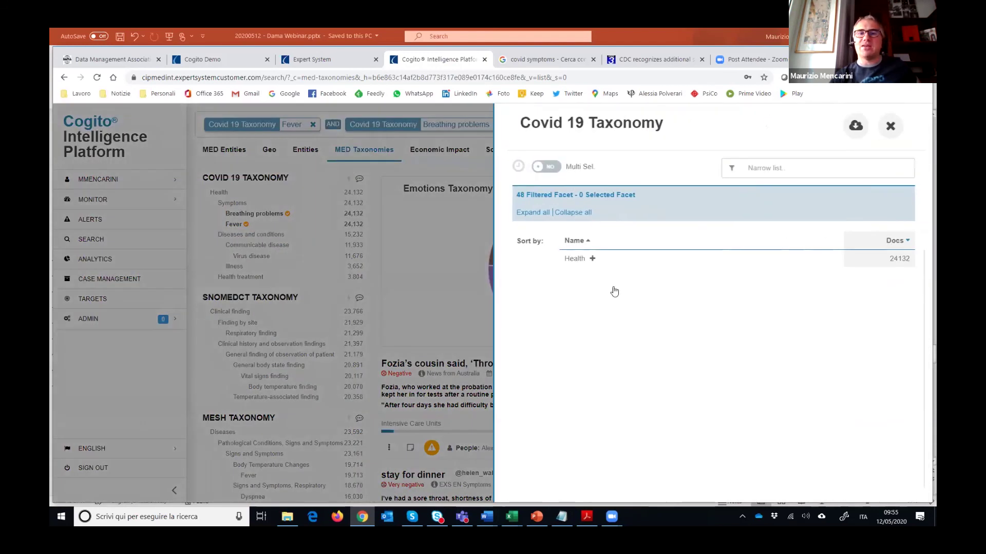
left_click(592, 258)
left_click(620, 276)
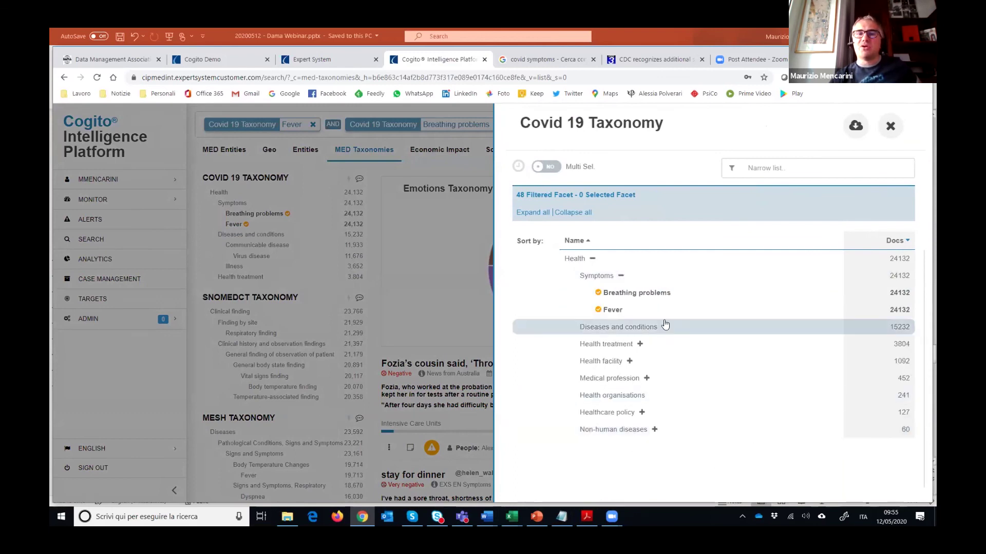
left_click(664, 326)
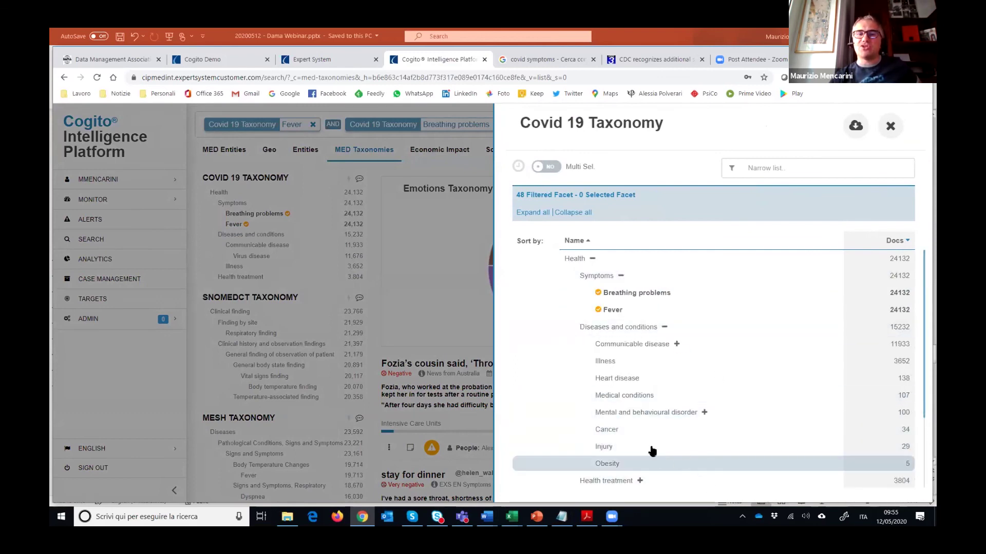
left_click(626, 381)
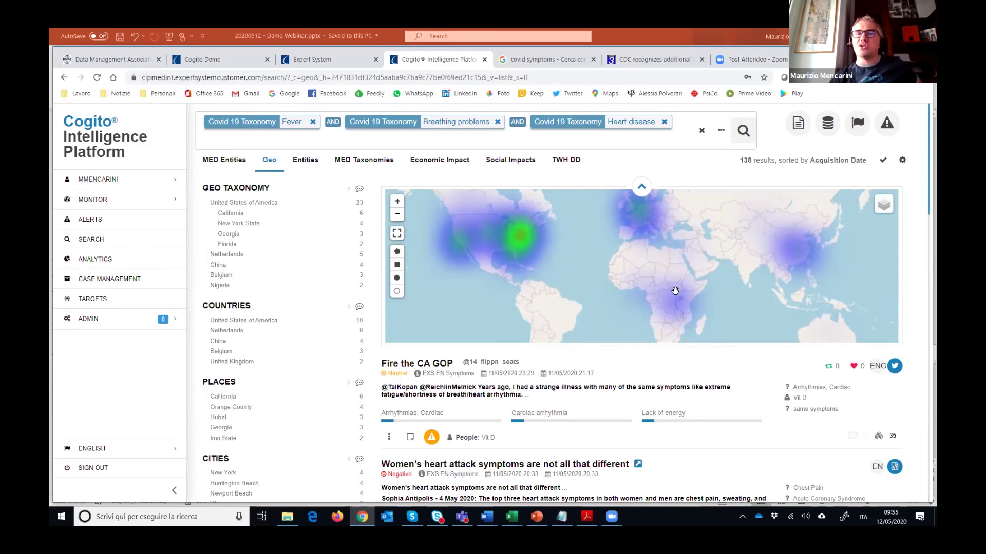
Step: Add a Geosearch filter by drawing a closed four-point polygon around the Central African hotspot near Rwanda and Burundi on the Geo map
scroll(682, 316, "up", 3)
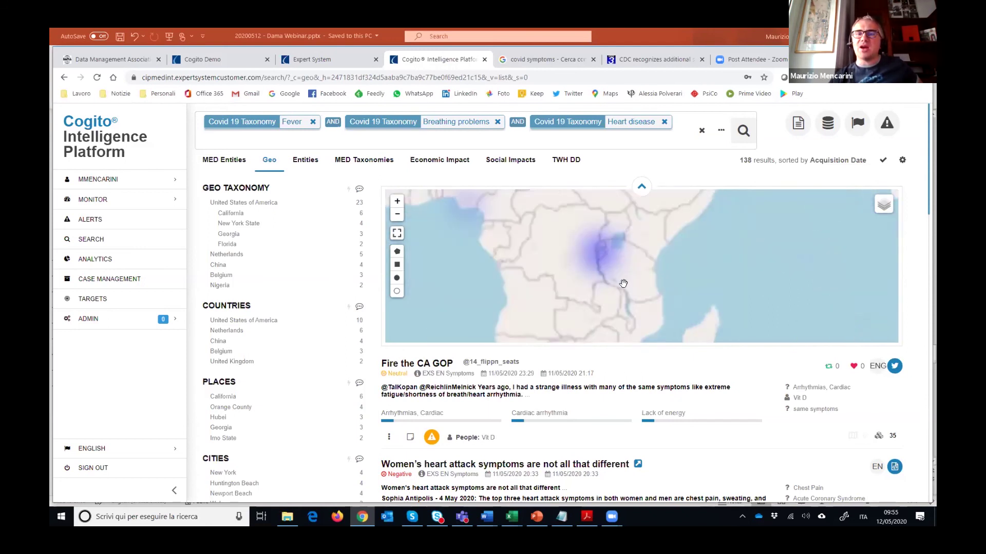
scroll(623, 284, "down", 3)
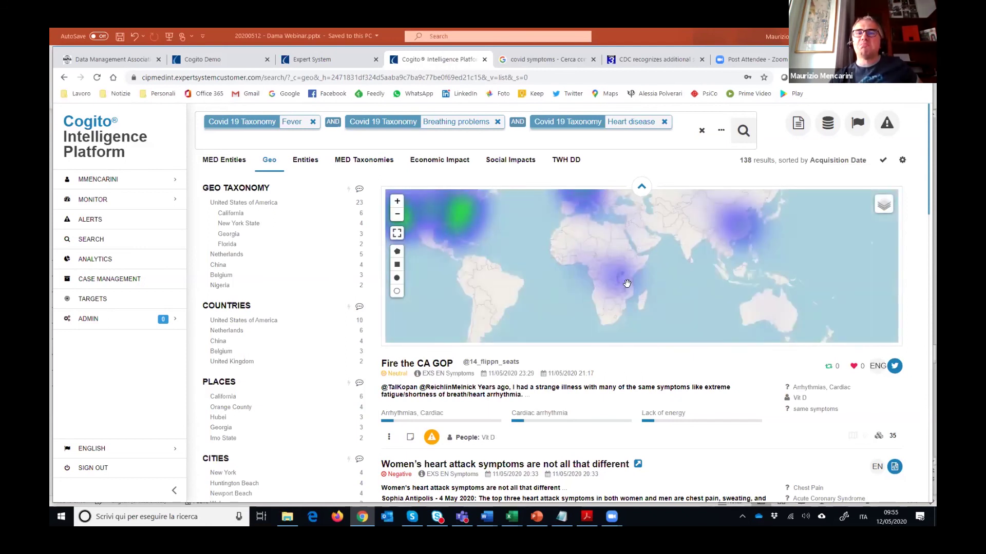
scroll(627, 283, "up", 3)
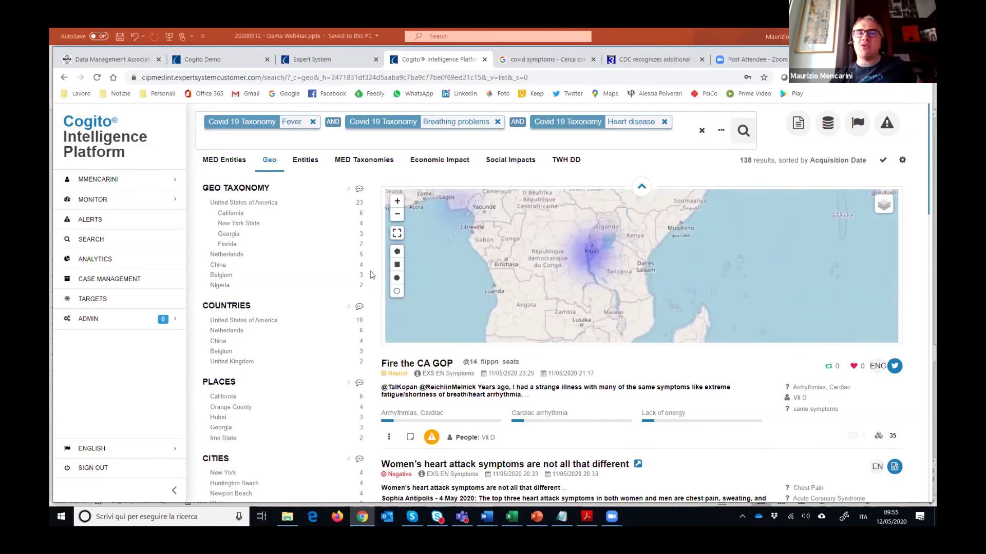
left_click(397, 251)
left_click(580, 219)
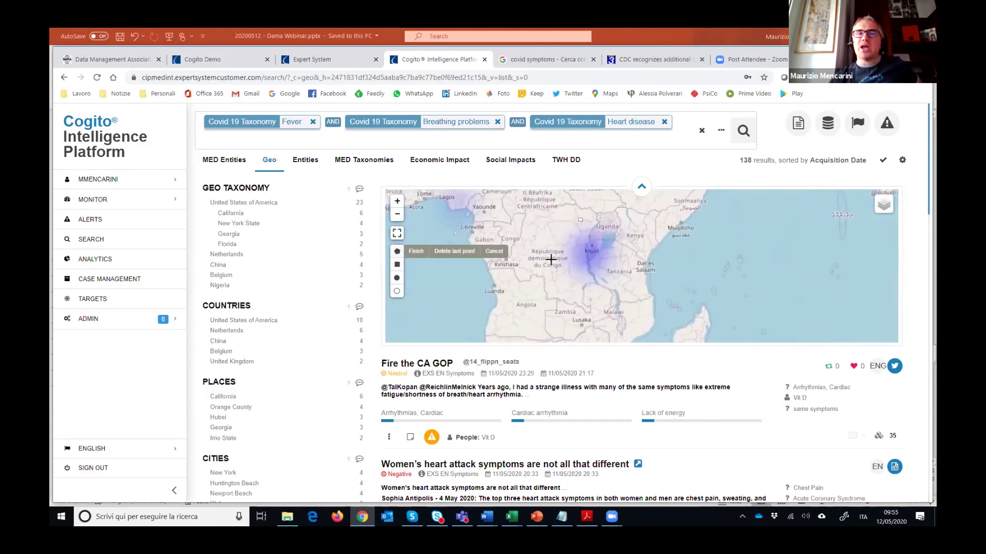
left_click(559, 256)
left_click(597, 290)
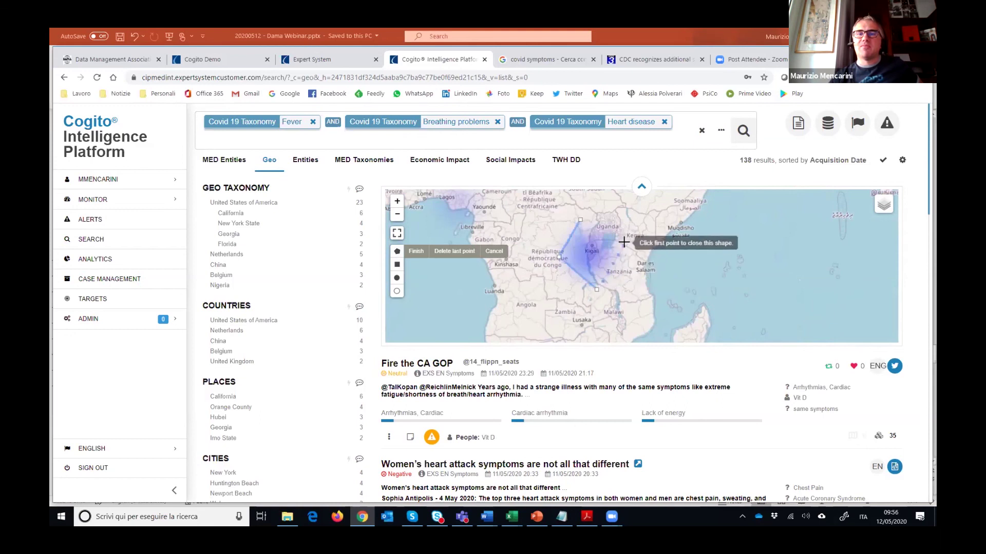
left_click(625, 242)
left_click(580, 220)
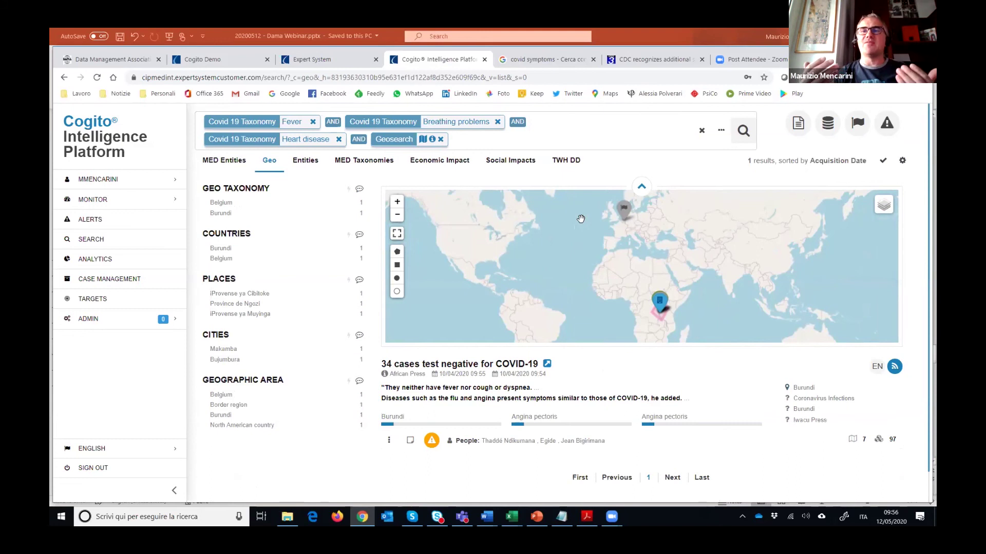
Step: View the area drawn for the Geosearch filter and clear all filters from the query
left_click(422, 140)
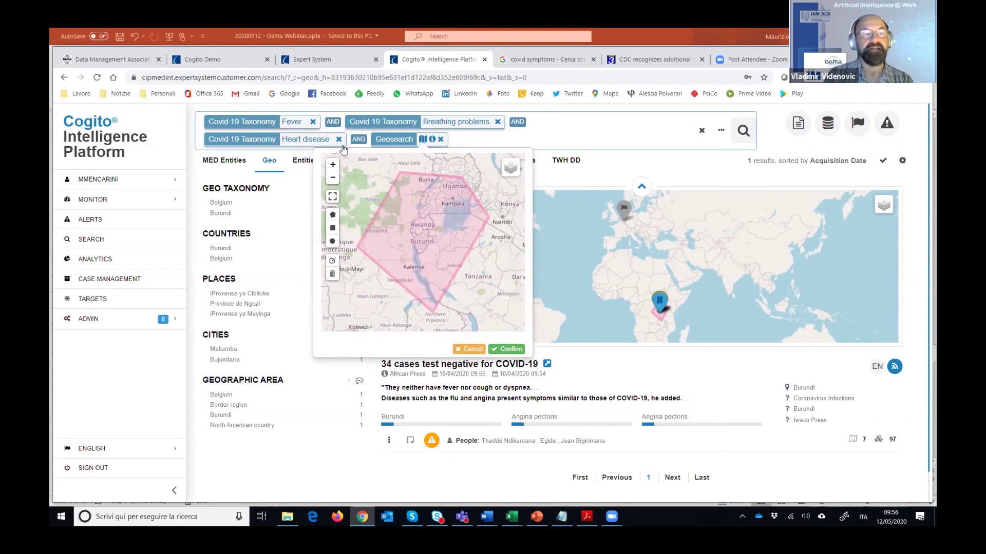
left_click(702, 130)
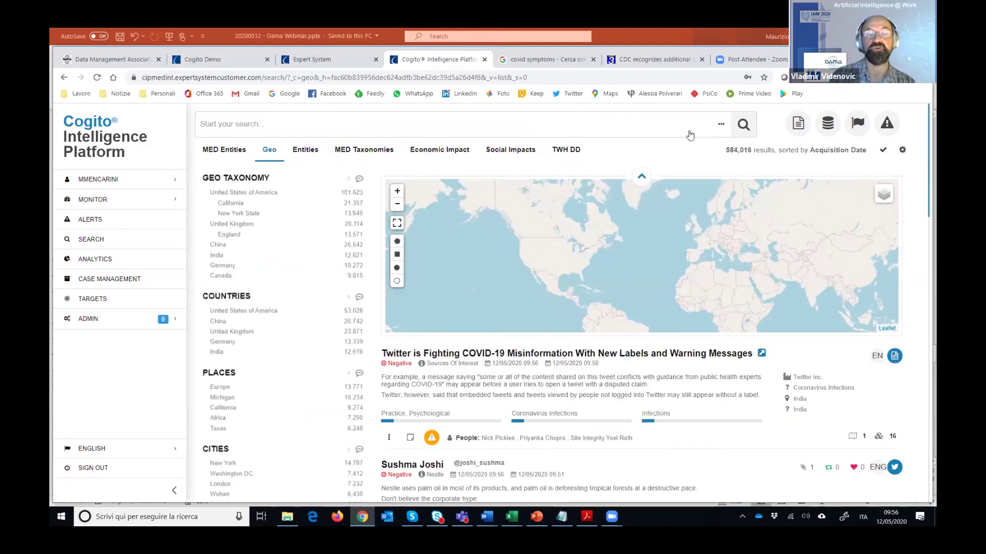